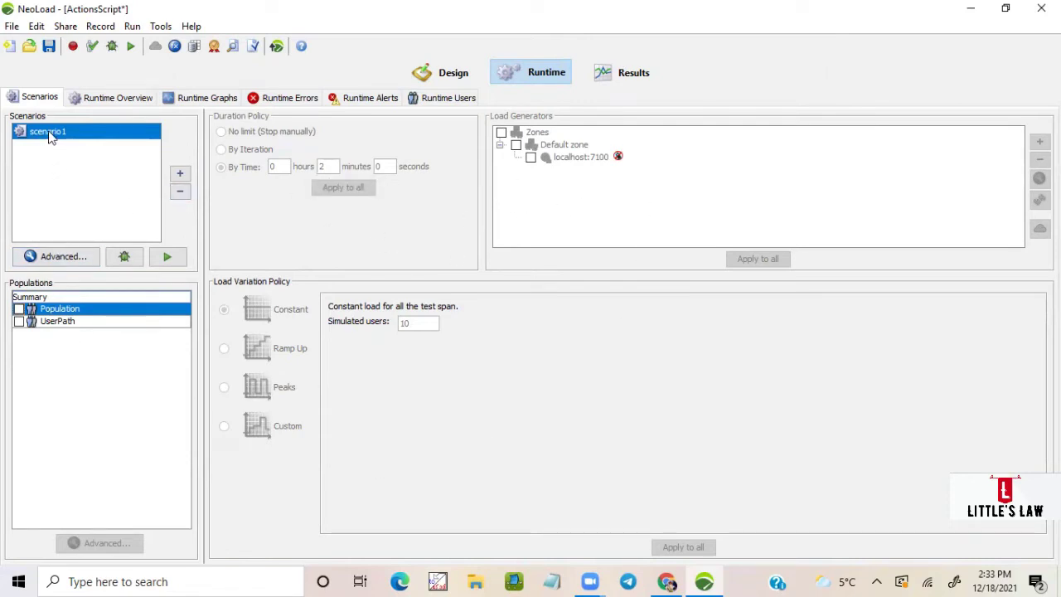
Create a new scenario named RecordingScenario.
click(179, 175)
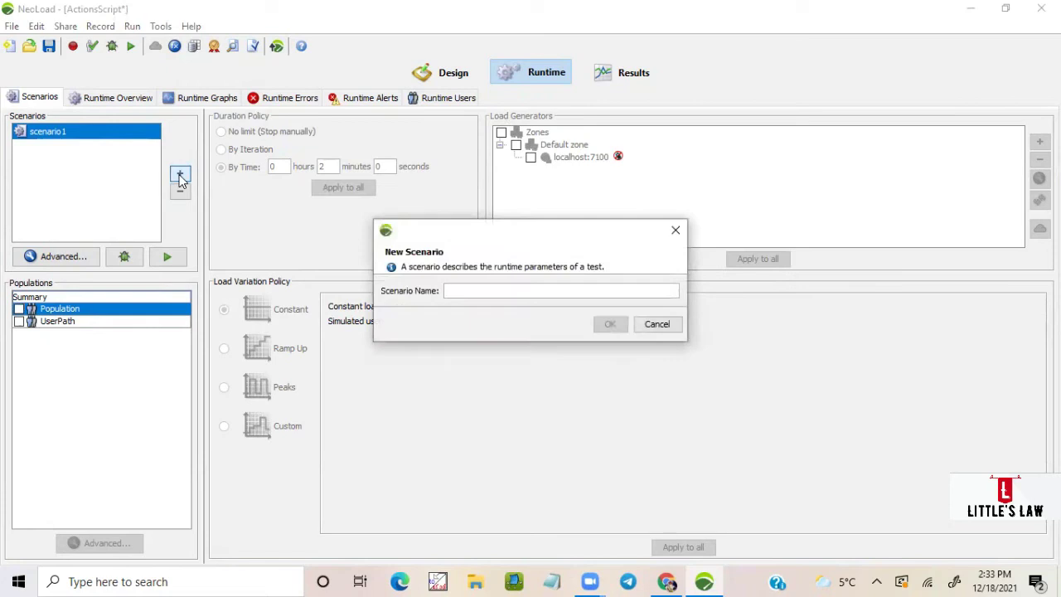
text(RecordingScenario)
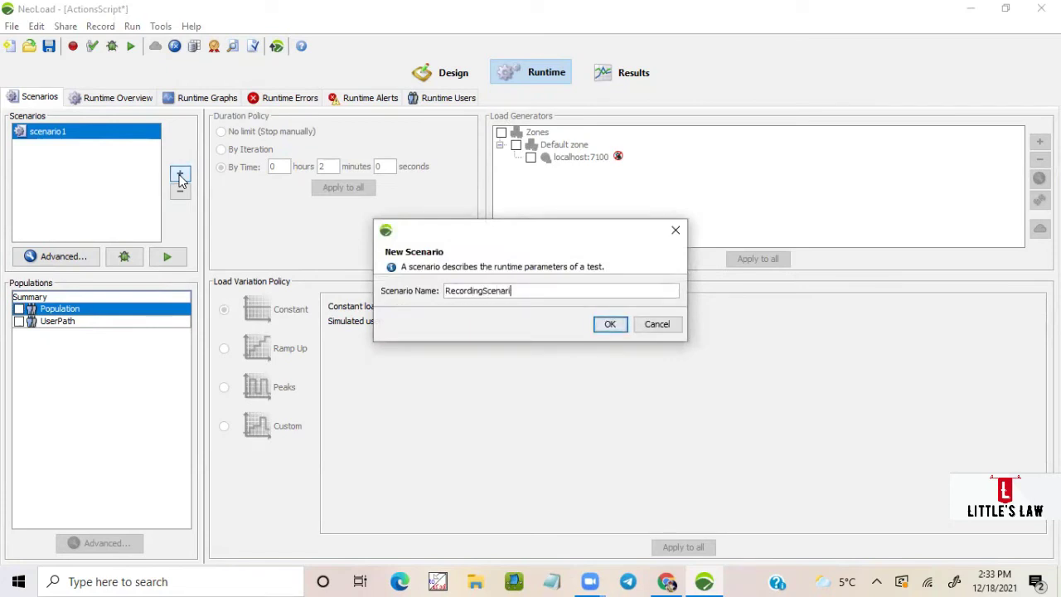
click(618, 328)
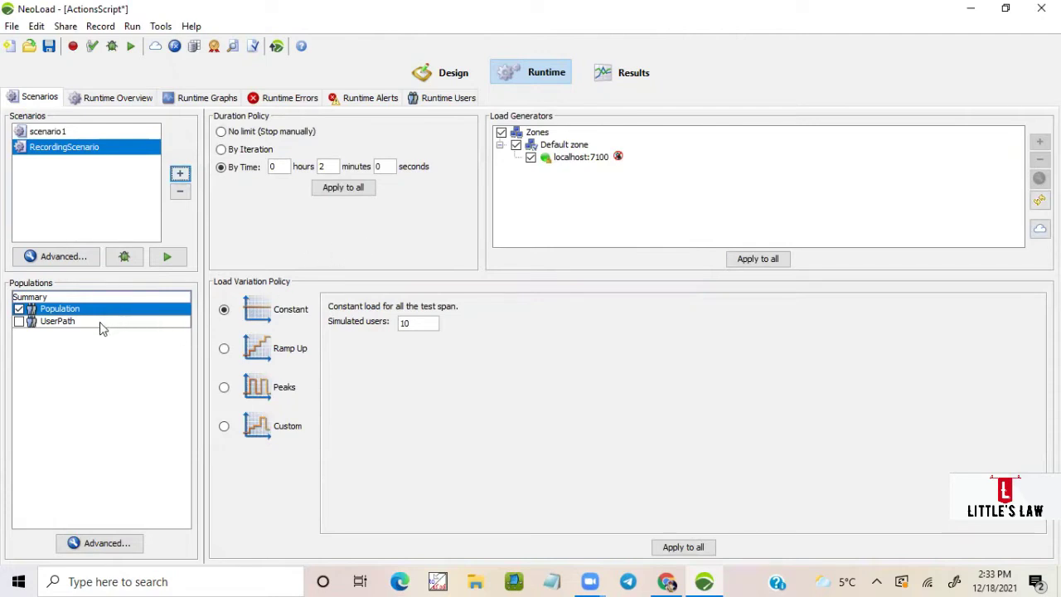
Create a new population named RecordingPopulation in the design section.
click(446, 76)
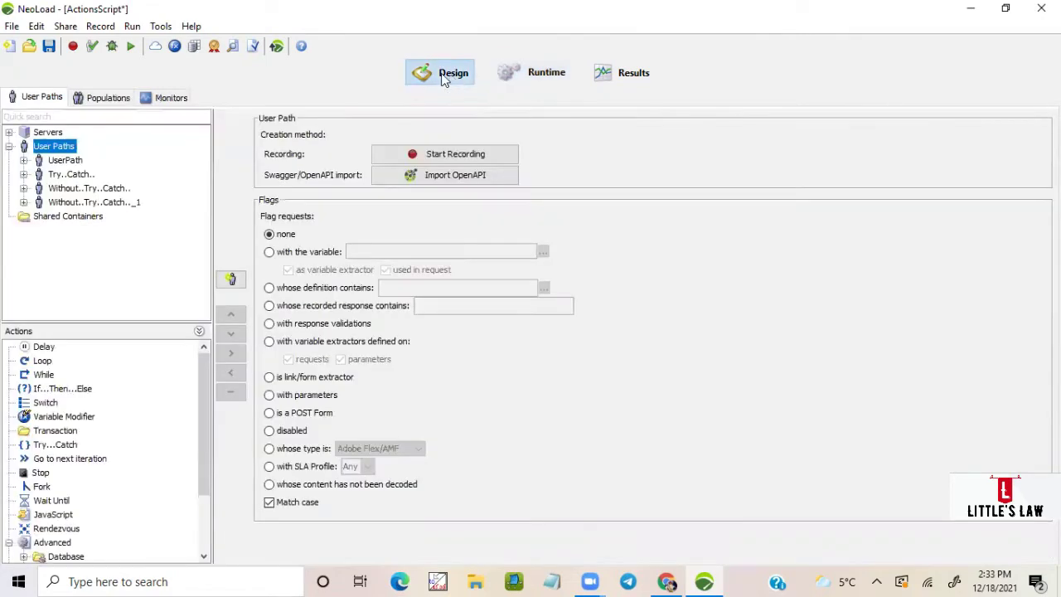
click(110, 98)
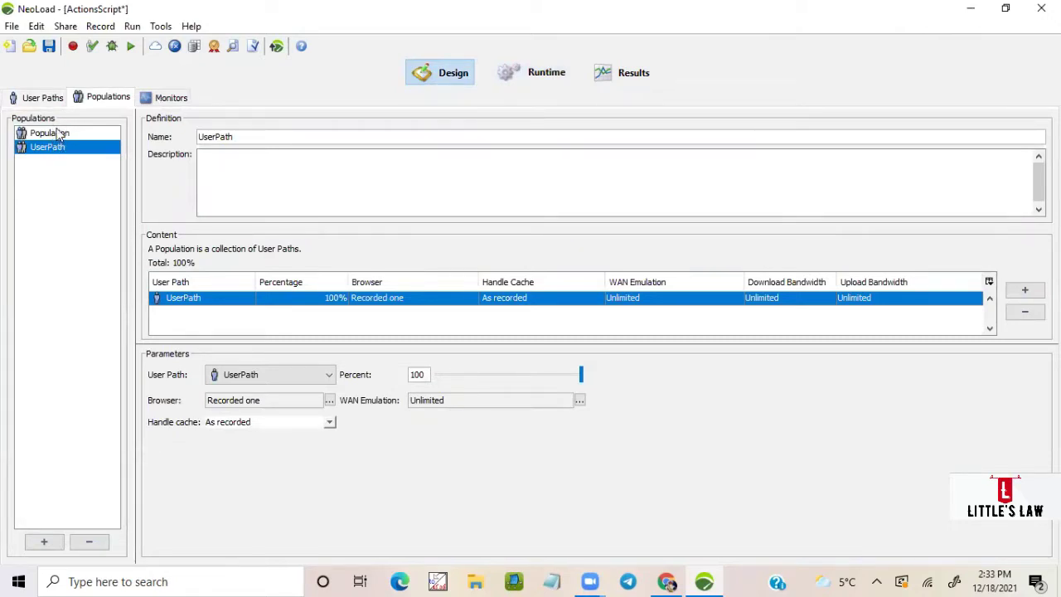
click(527, 73)
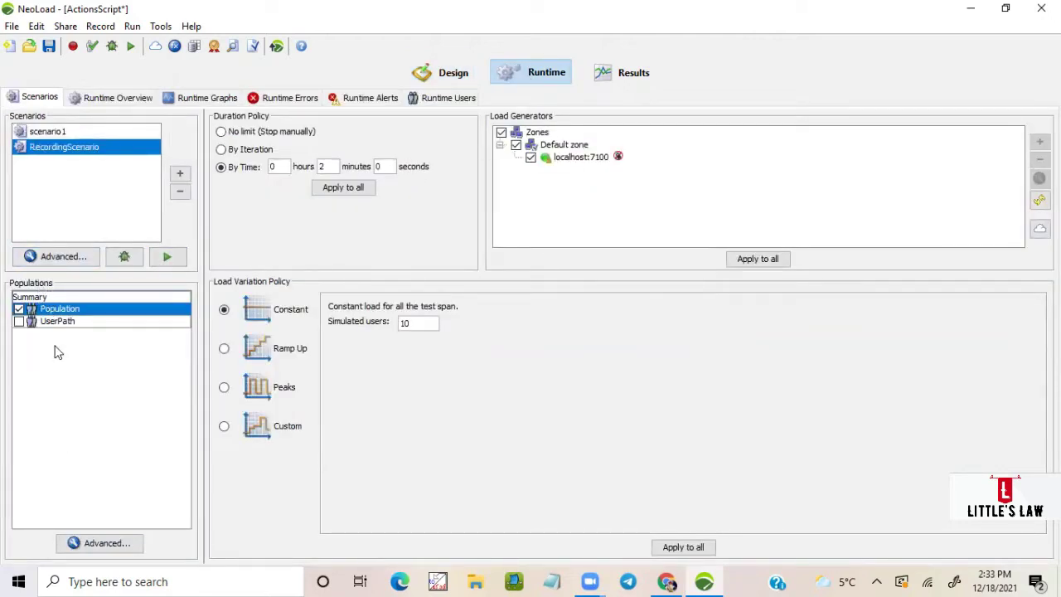
click(434, 72)
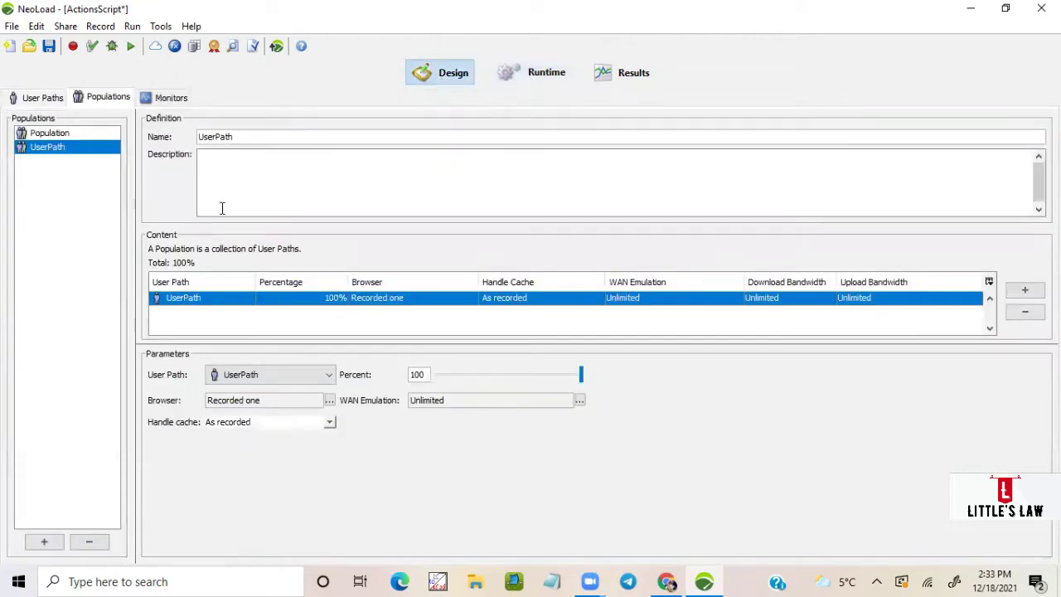
click(43, 543)
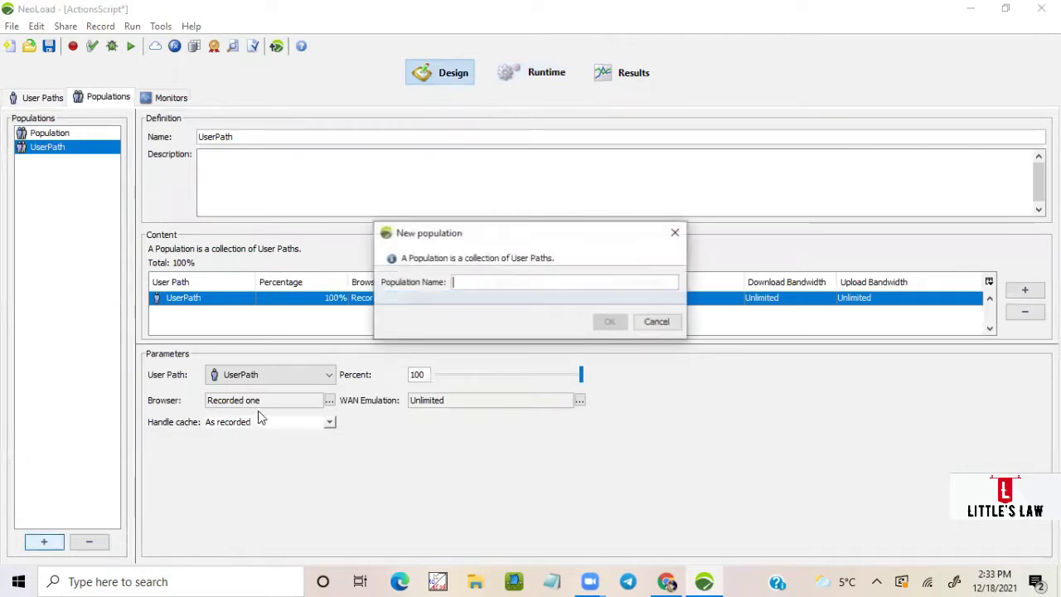
text(Re)
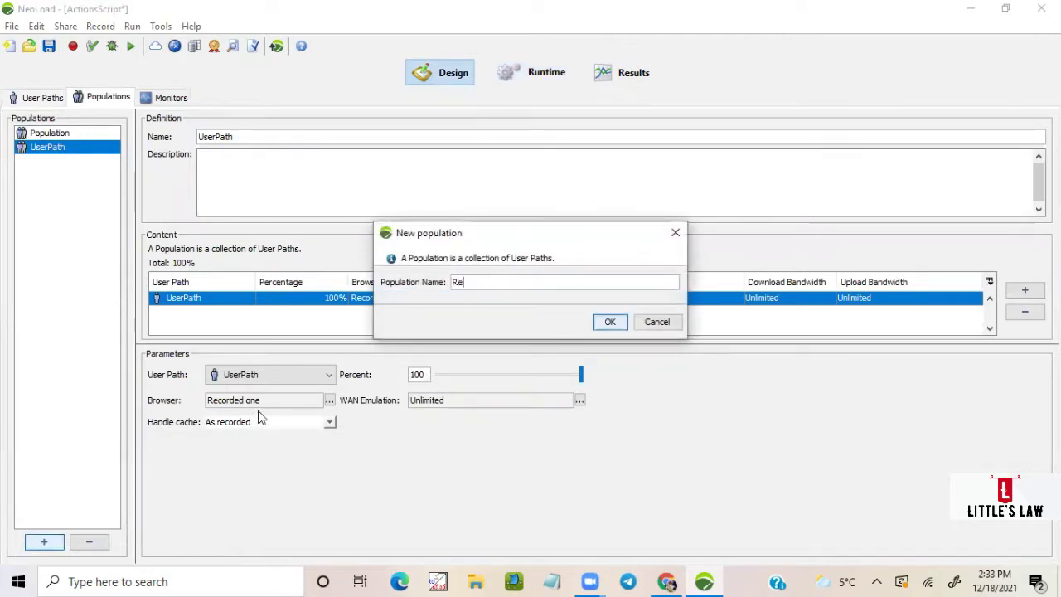
text(cordingPopulation)
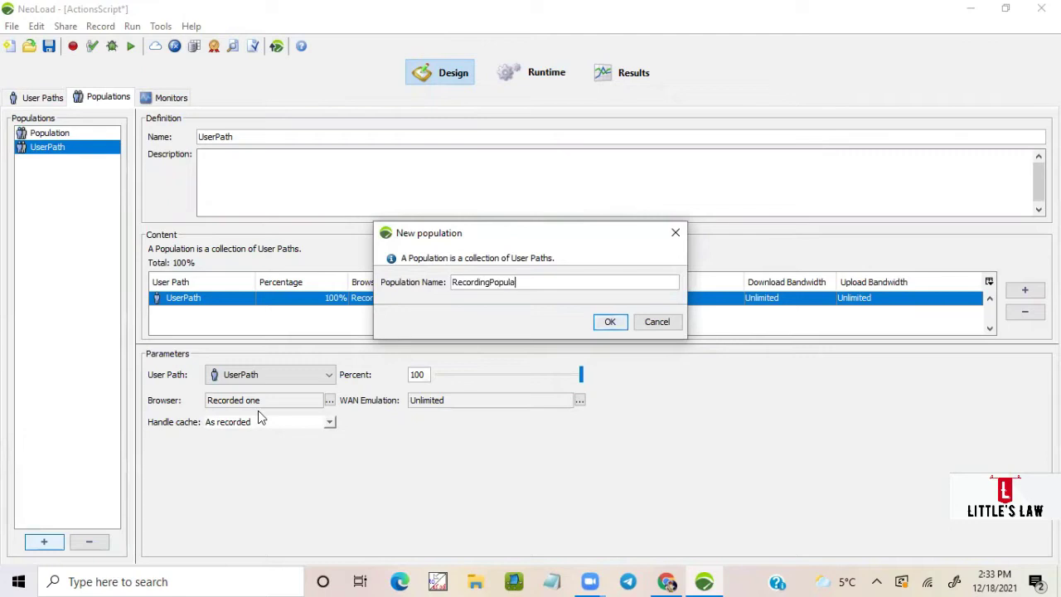
click(609, 322)
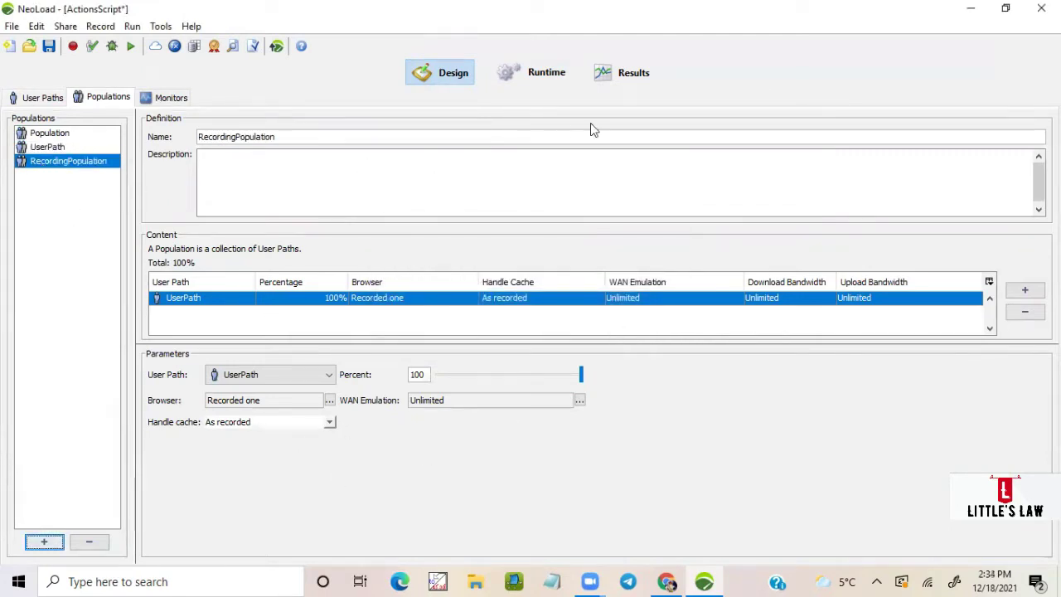
Include the RecordingPopulation and UserPath populations in RecordingScenario in the runtime section.
click(543, 79)
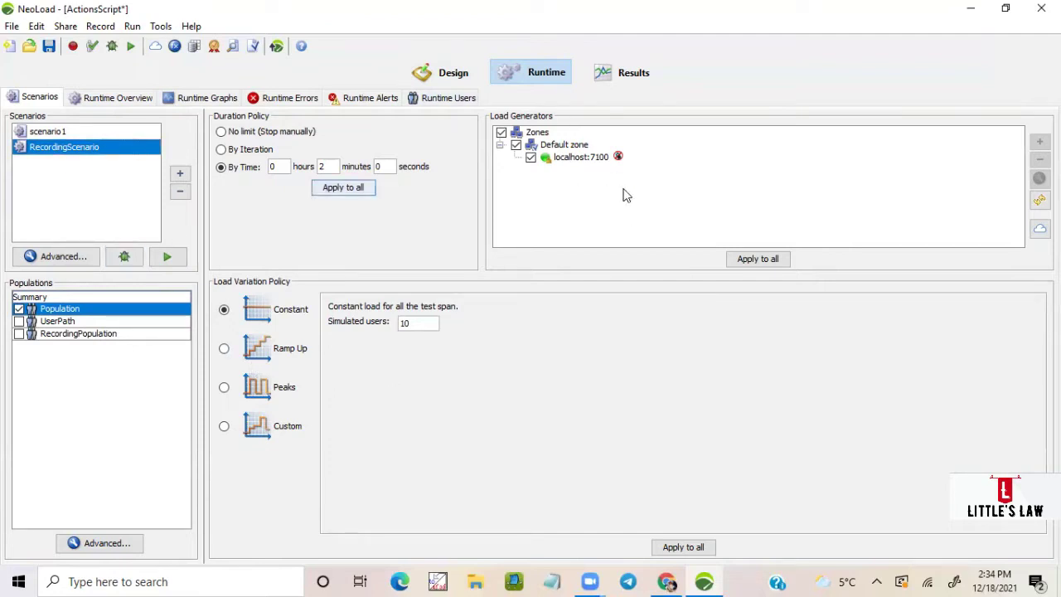
click(19, 334)
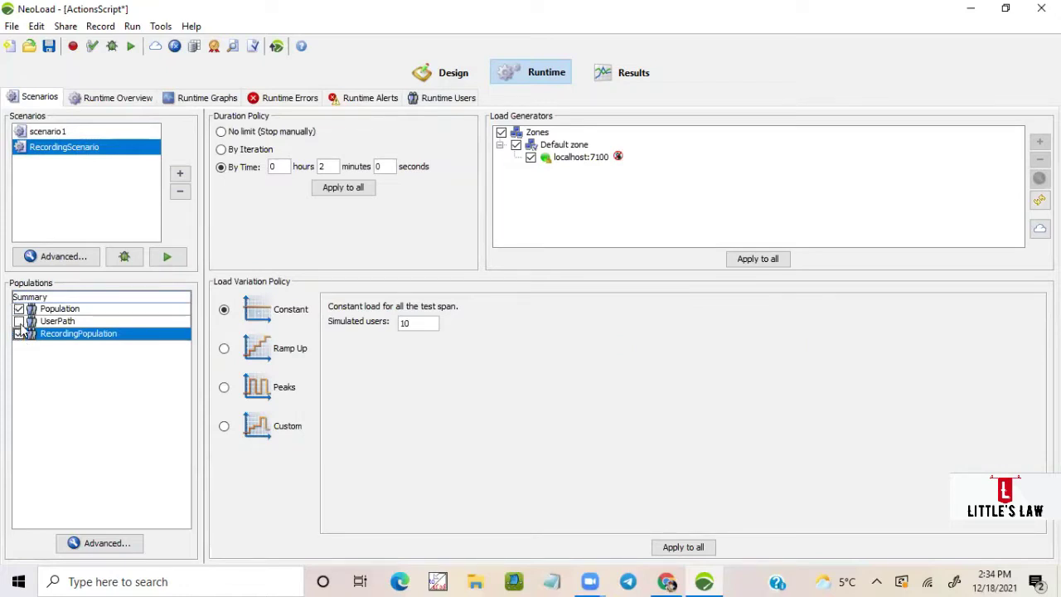
click(19, 322)
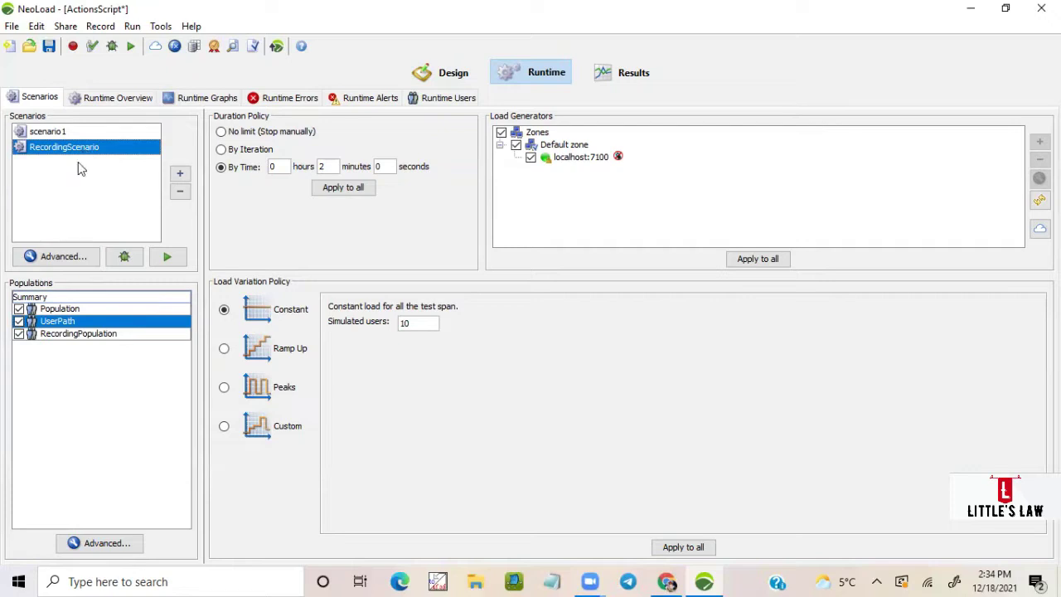
Remove scenario1 from the scenarios and duplicate RecordingScenario.
click(180, 174)
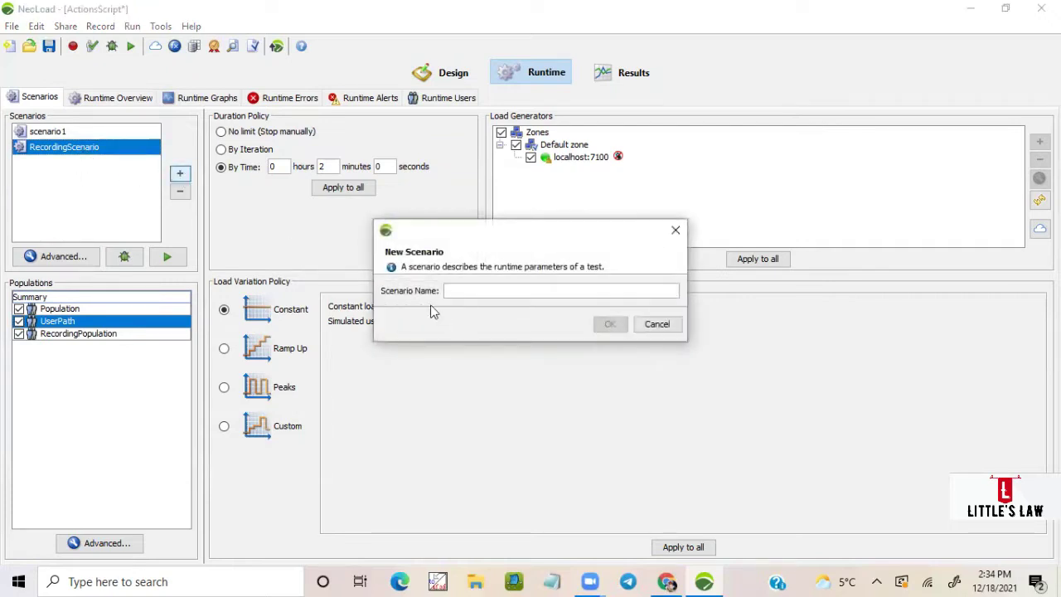
click(657, 324)
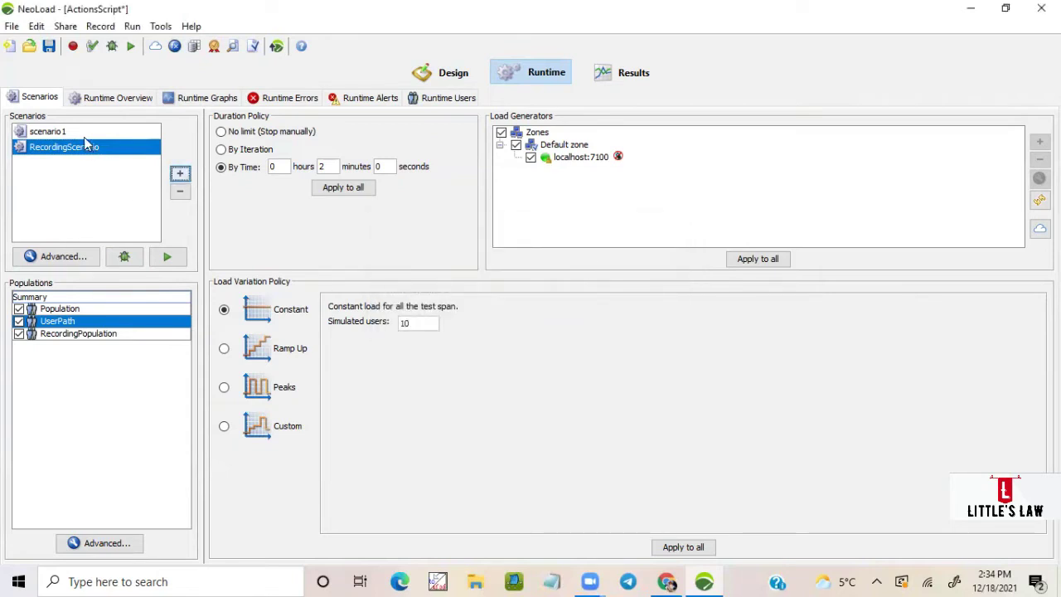
click(59, 133)
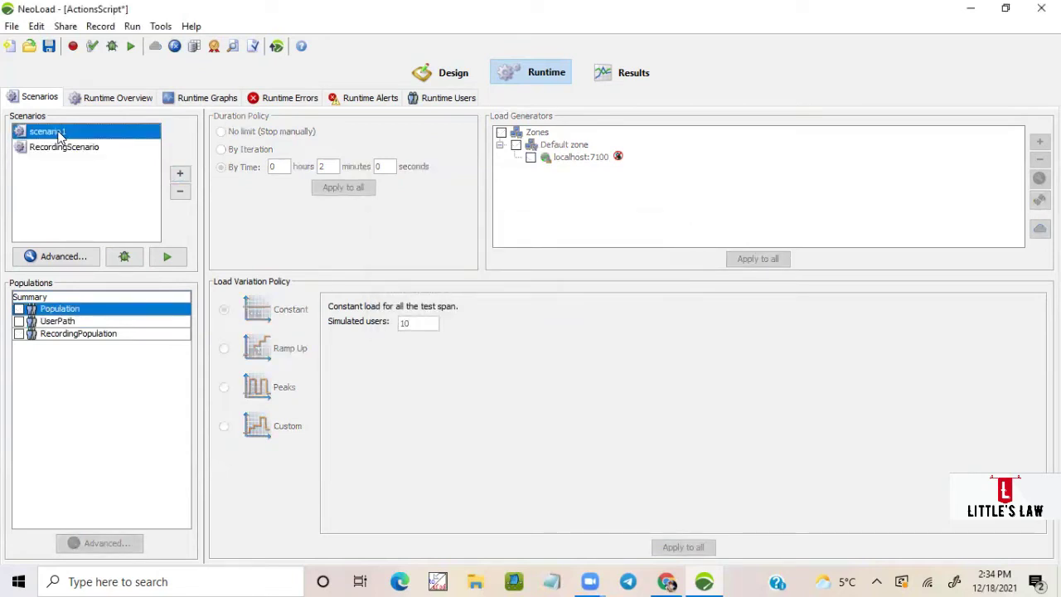
click(181, 193)
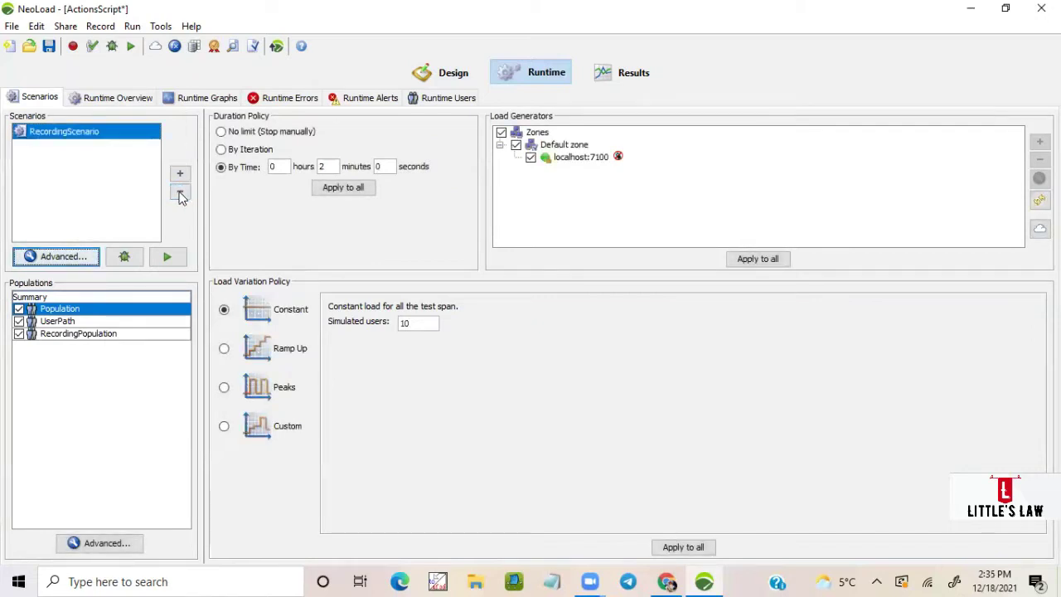
right_click(75, 133)
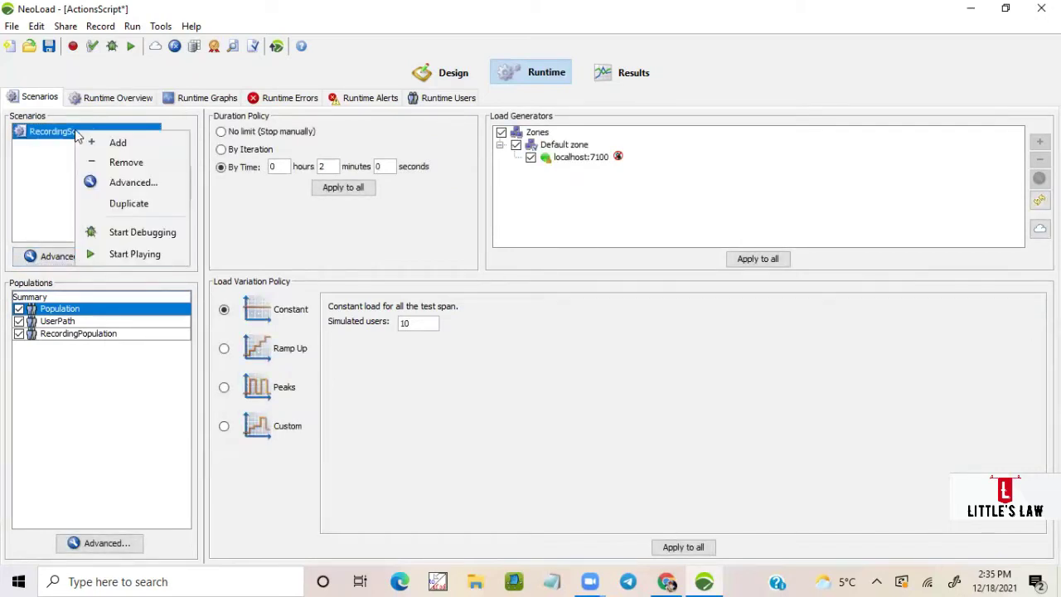
click(116, 205)
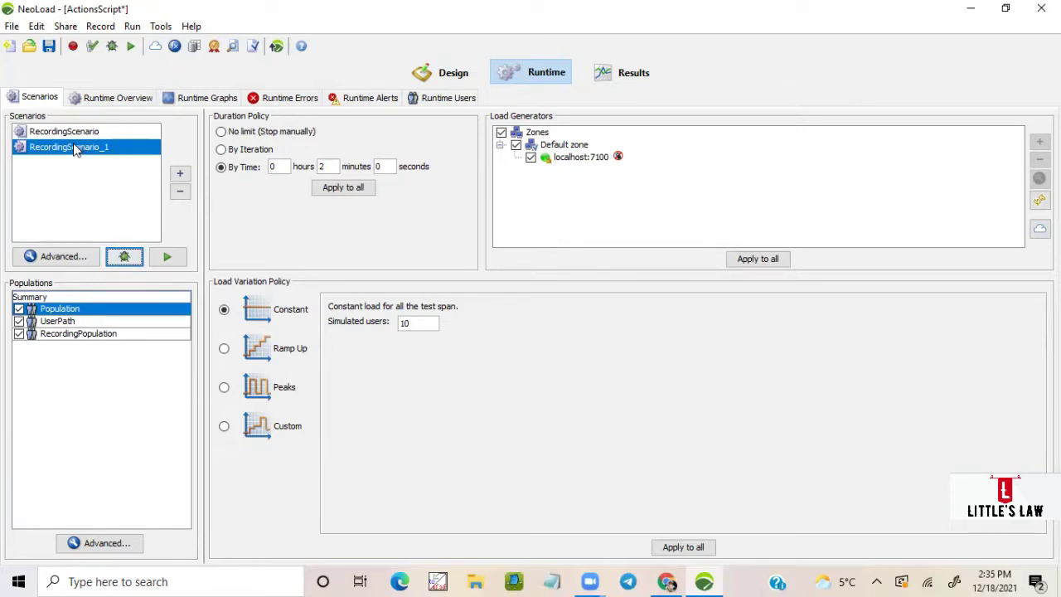
right_click(75, 151)
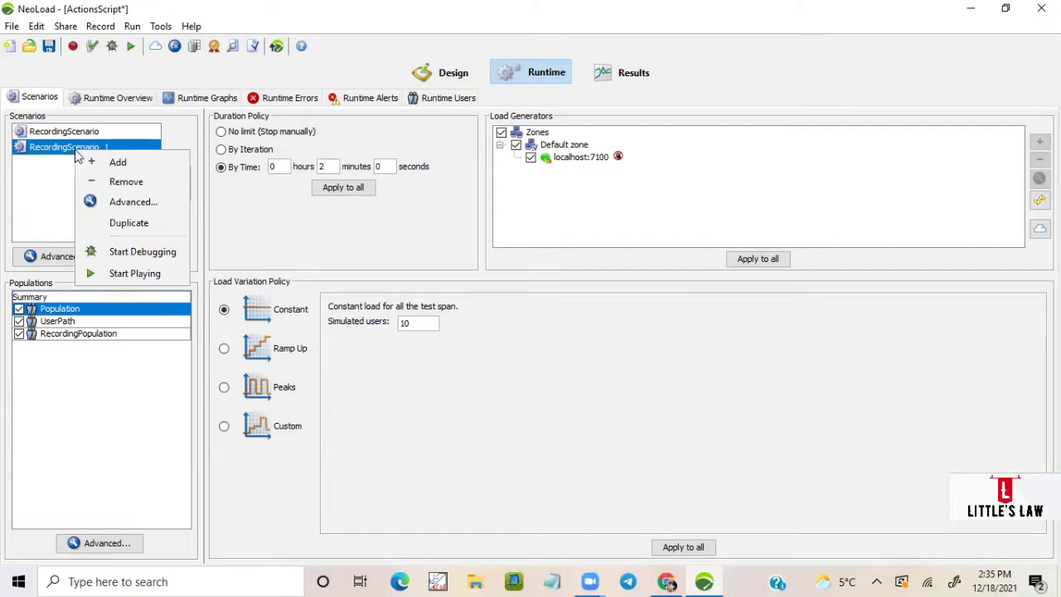
click(110, 201)
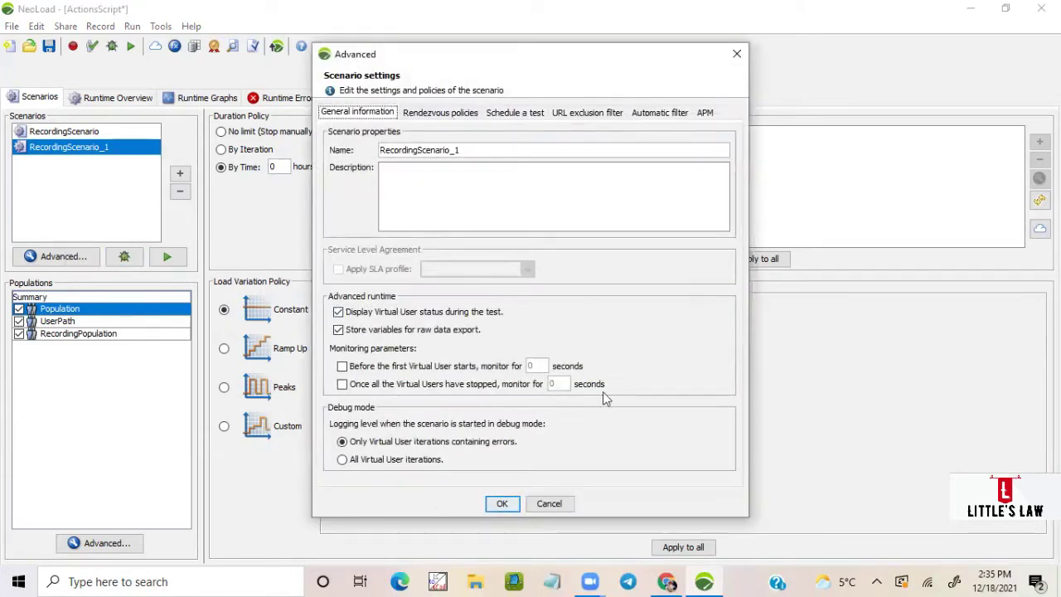
click(550, 503)
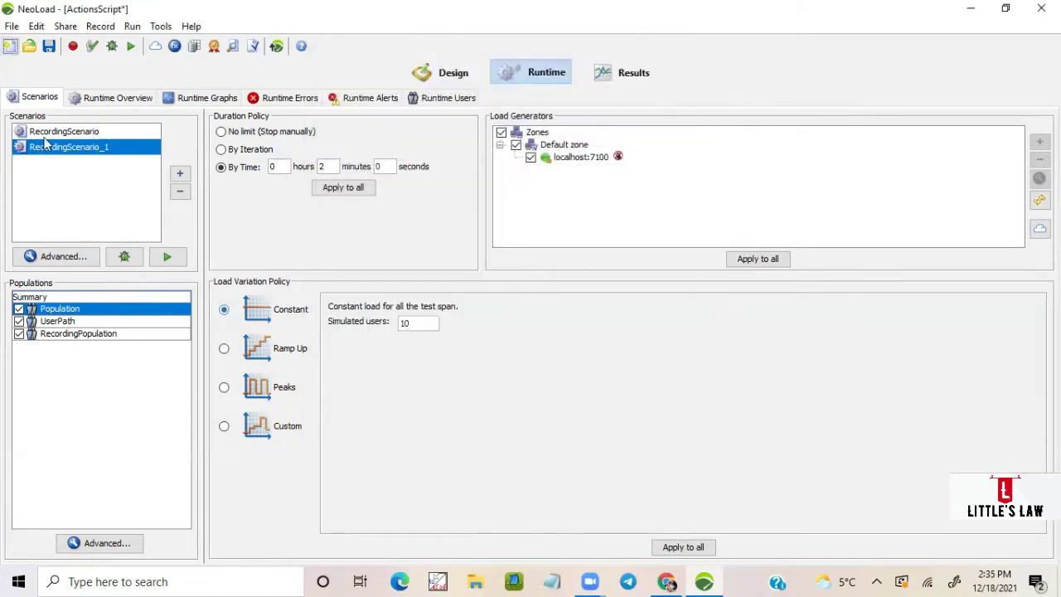
right_click(103, 148)
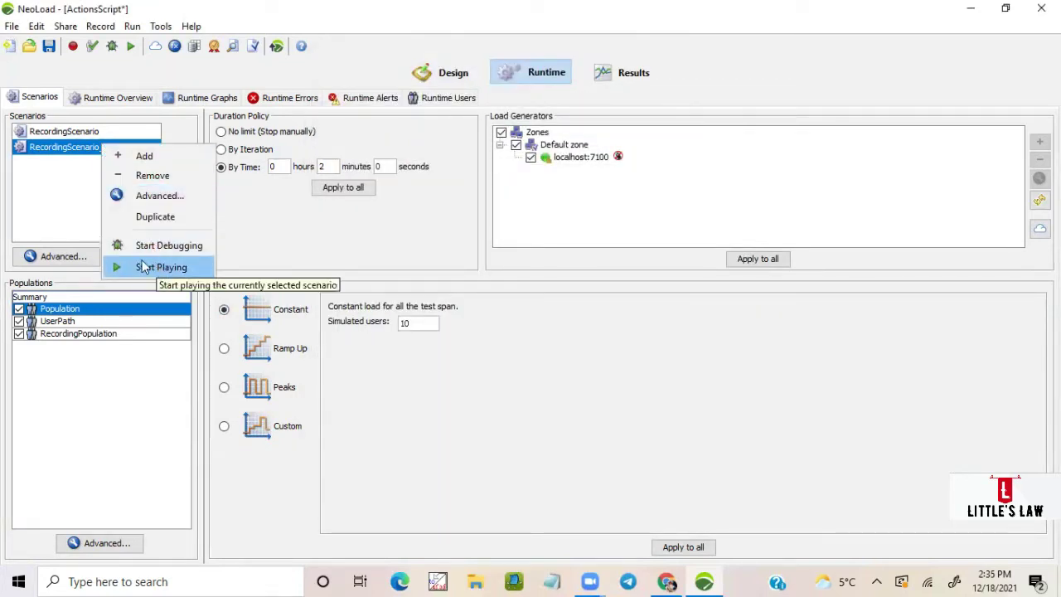
click(81, 196)
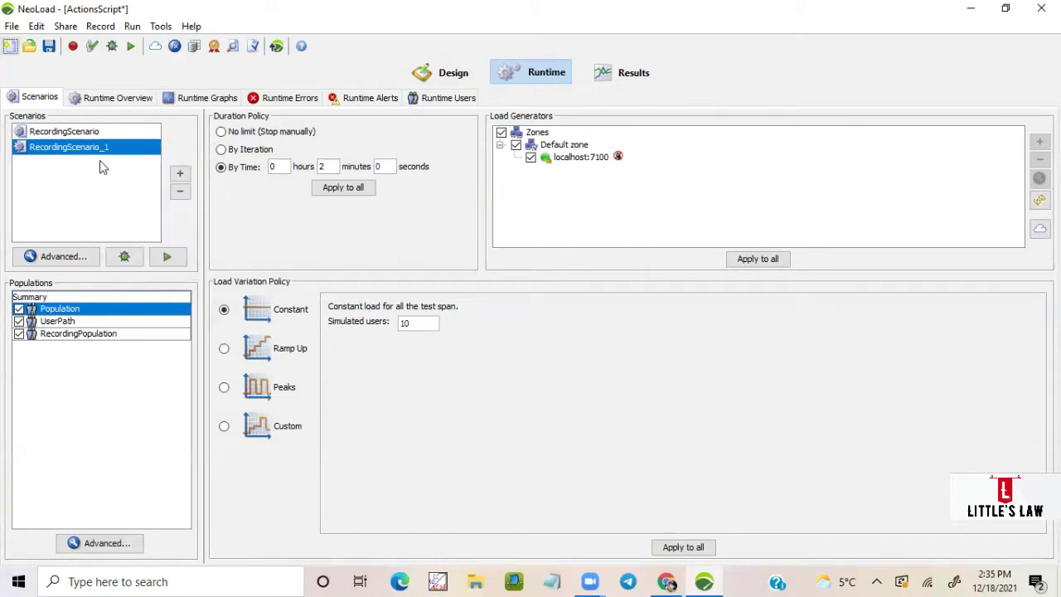
In the duplicated scenario's advanced settings, enable monitoring for 600 seconds before the first Virtual User starts and 600 seconds after all have stopped.
click(63, 257)
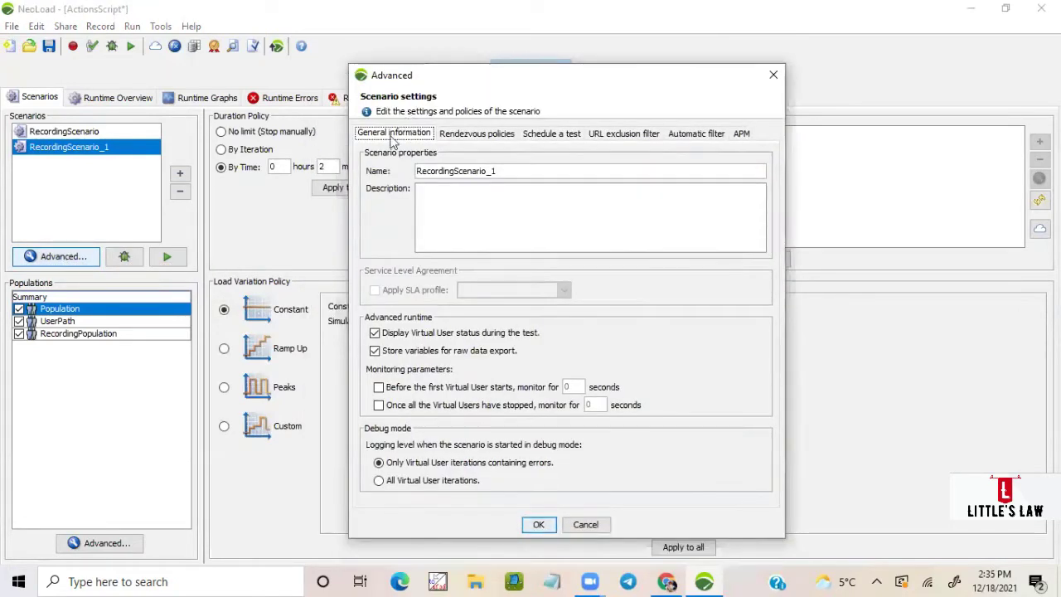
double_click(496, 171)
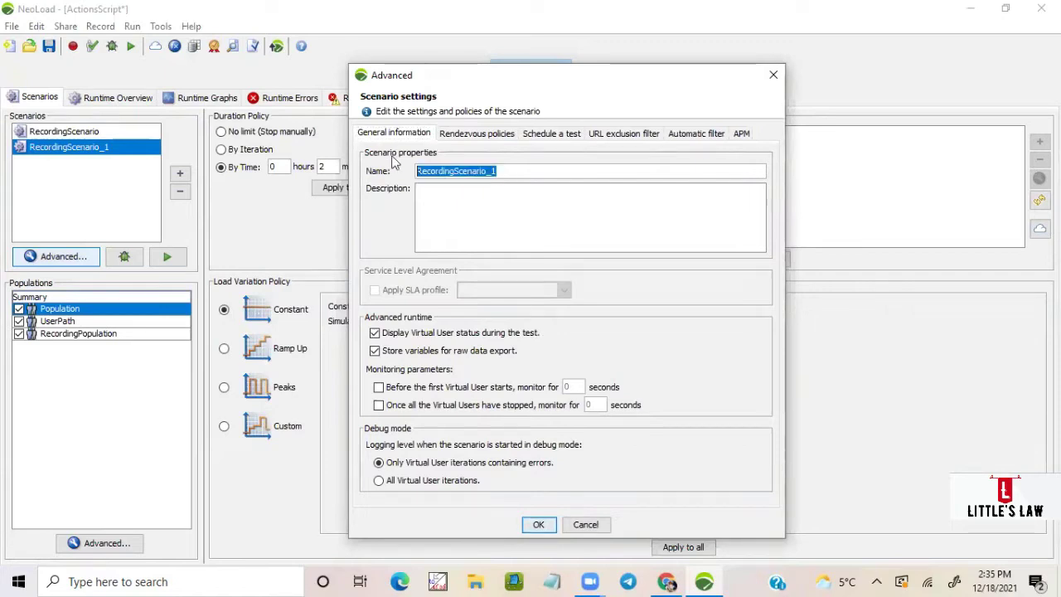
click(500, 171)
drag(497, 170, 414, 171)
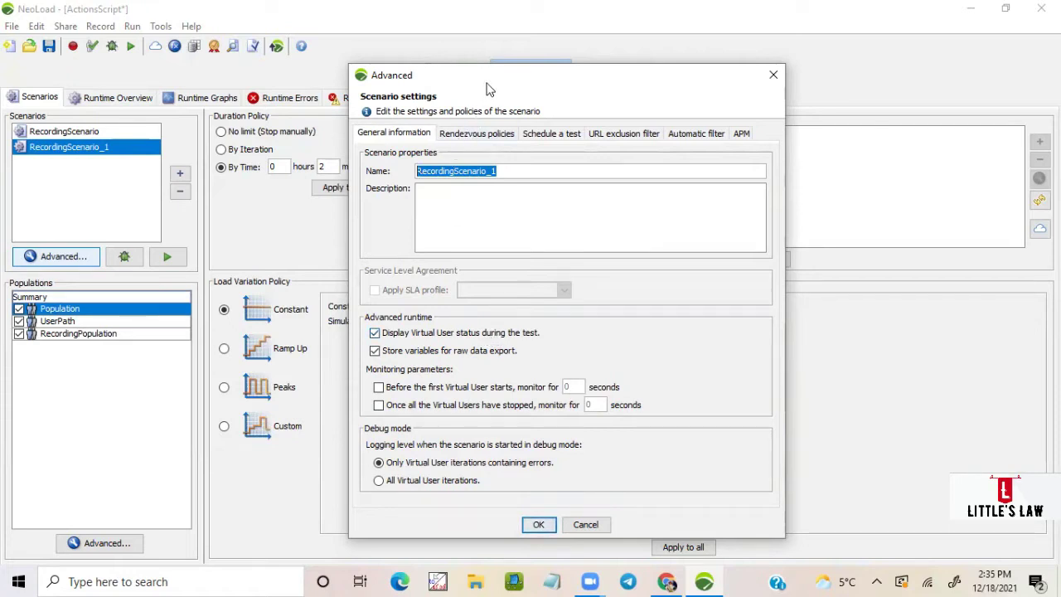
drag(489, 89, 490, 128)
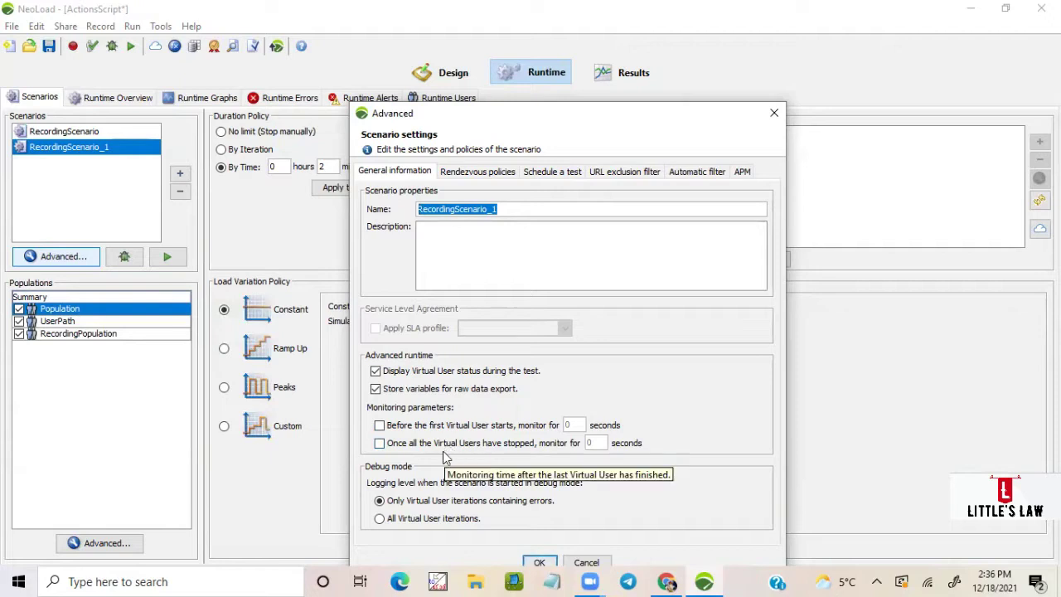
click(378, 426)
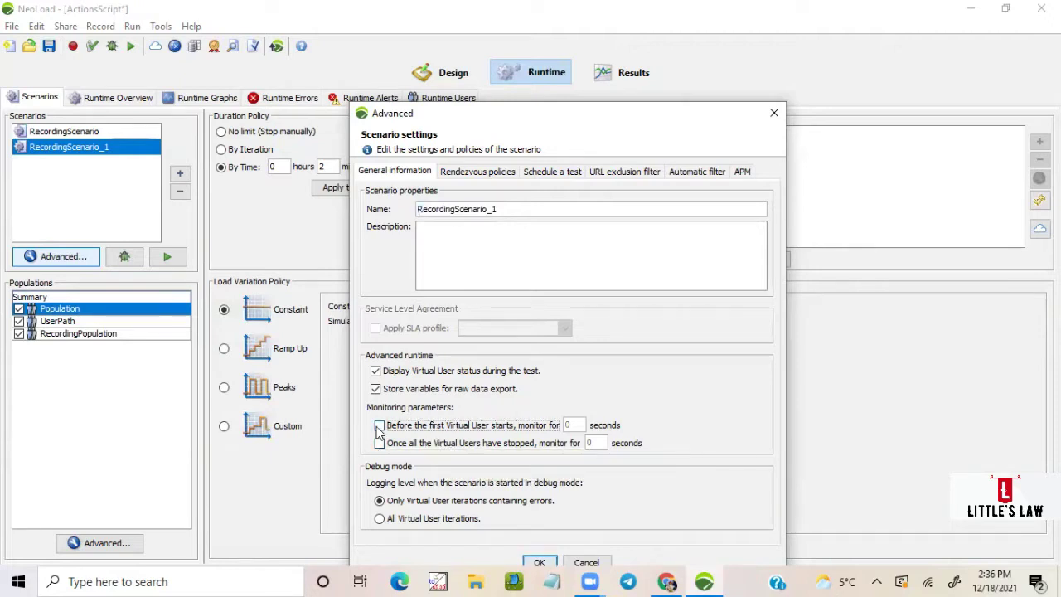
click(380, 444)
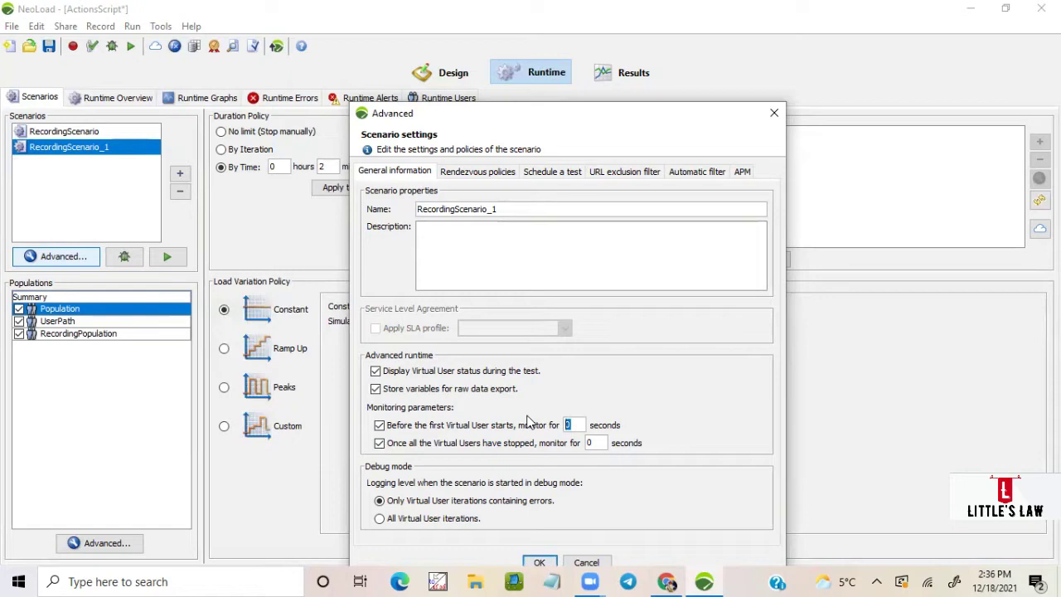
text(600)
double_click(599, 445)
text(600)
Enable scheduling for RecordingScenario_1 in its advanced settings and check the start date calendar without changing the date.
click(467, 171)
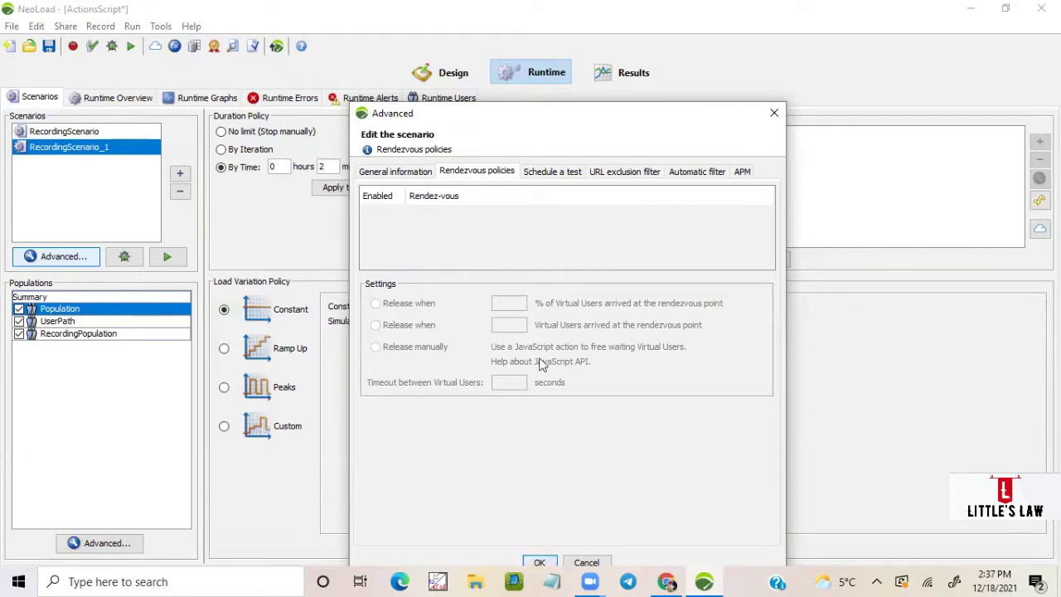
click(548, 174)
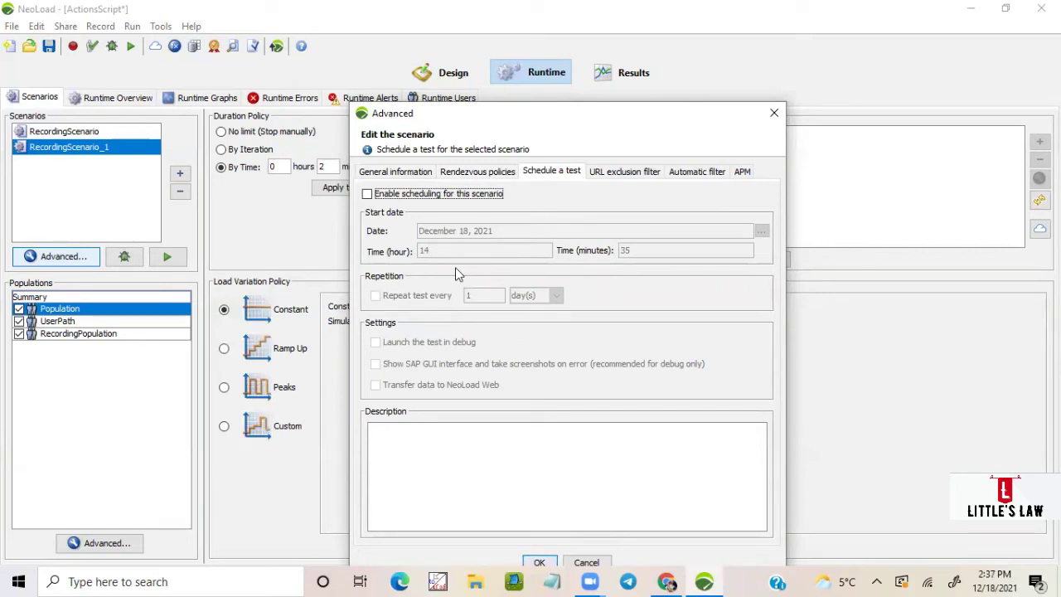
click(367, 194)
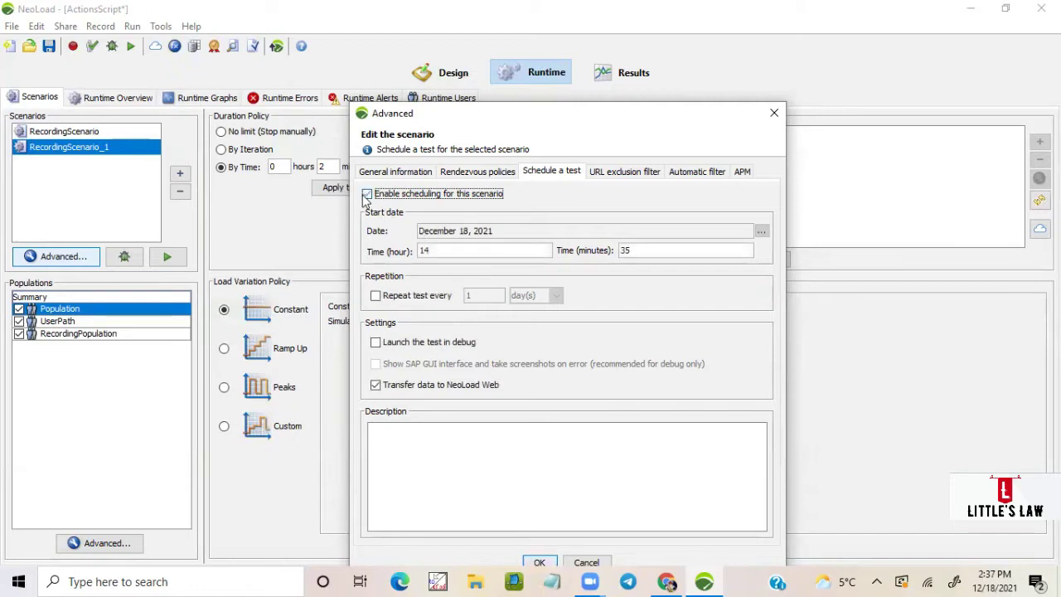
click(510, 231)
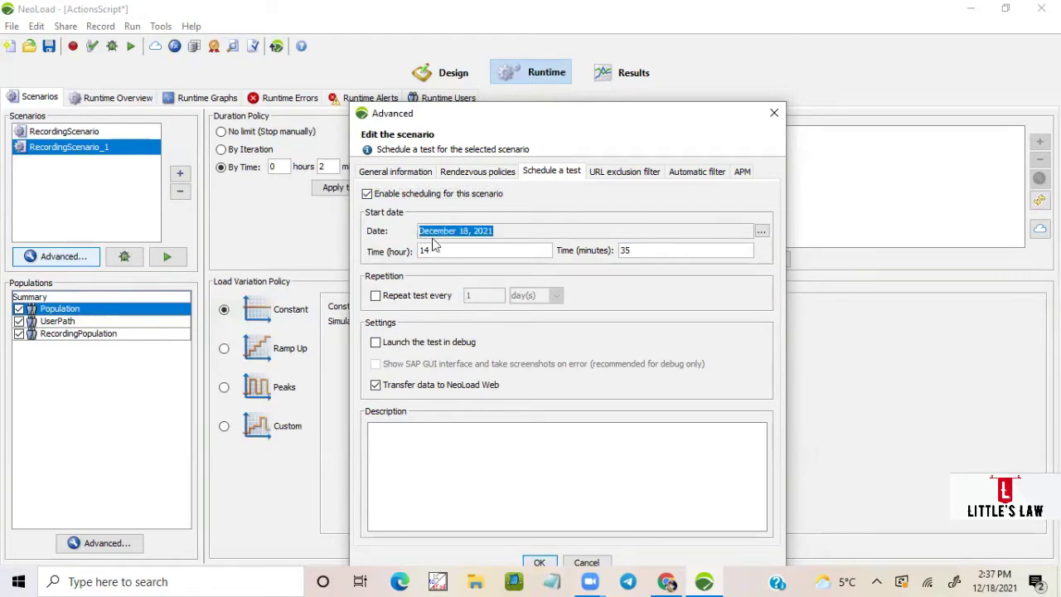
click(502, 236)
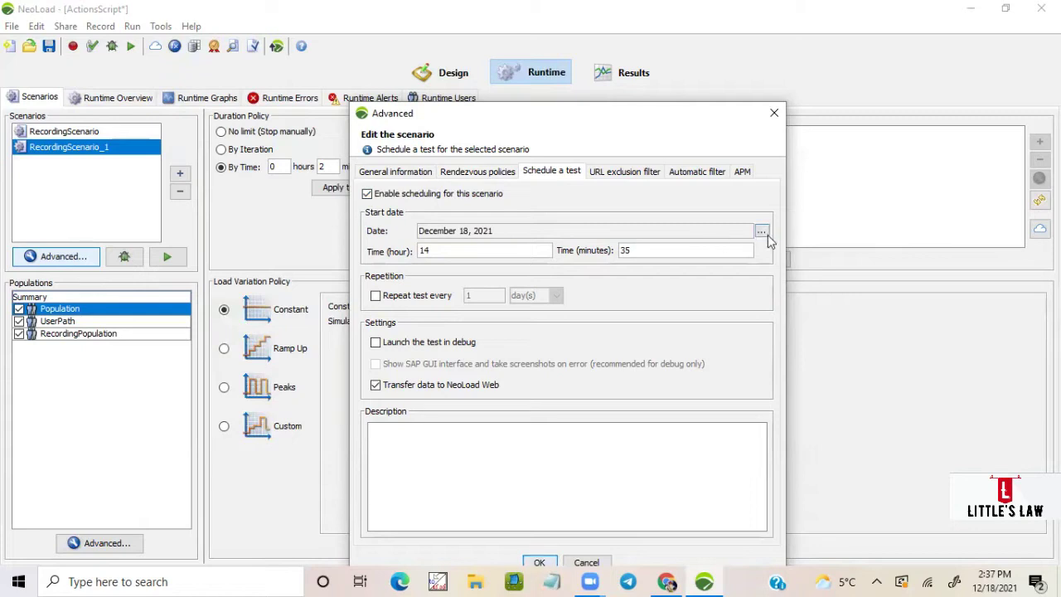
click(762, 232)
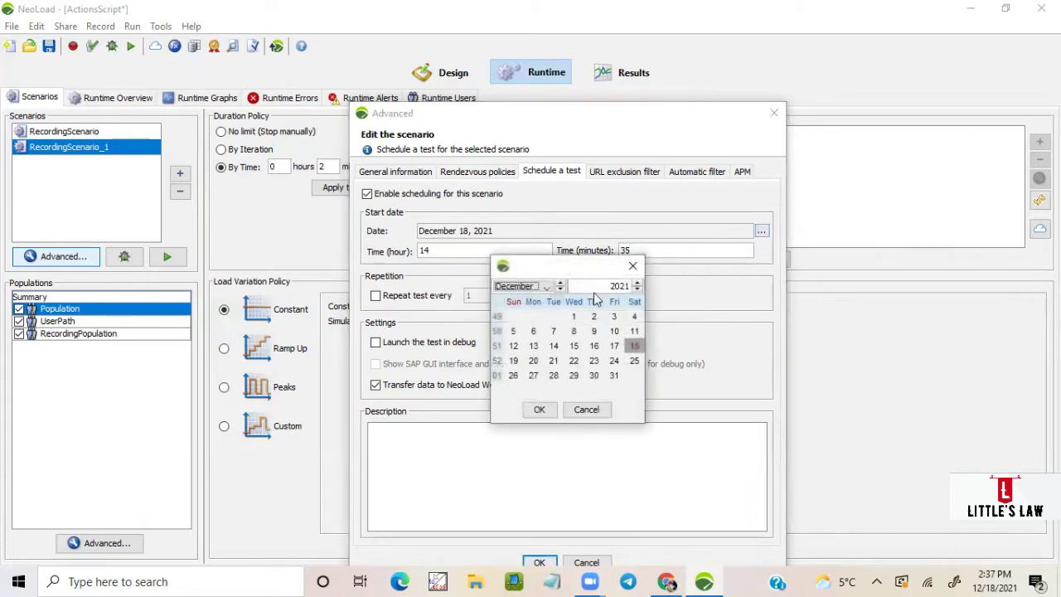
click(586, 410)
key(Tab)
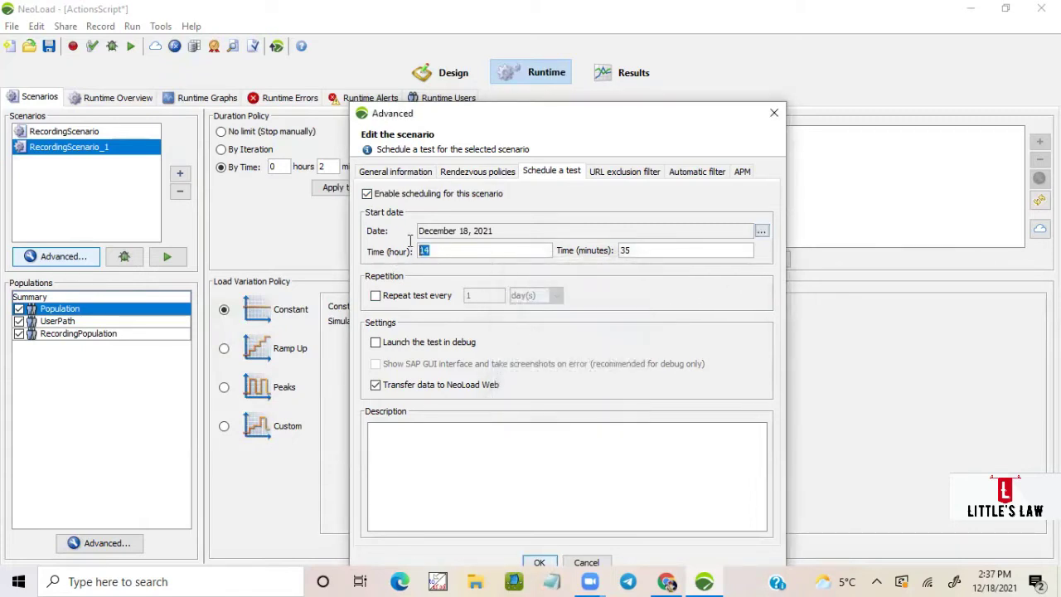
Check the scheduled start hour and minutes, and enable repeating the test every 1 day(s).
click(448, 252)
double_click(452, 251)
double_click(660, 253)
click(379, 296)
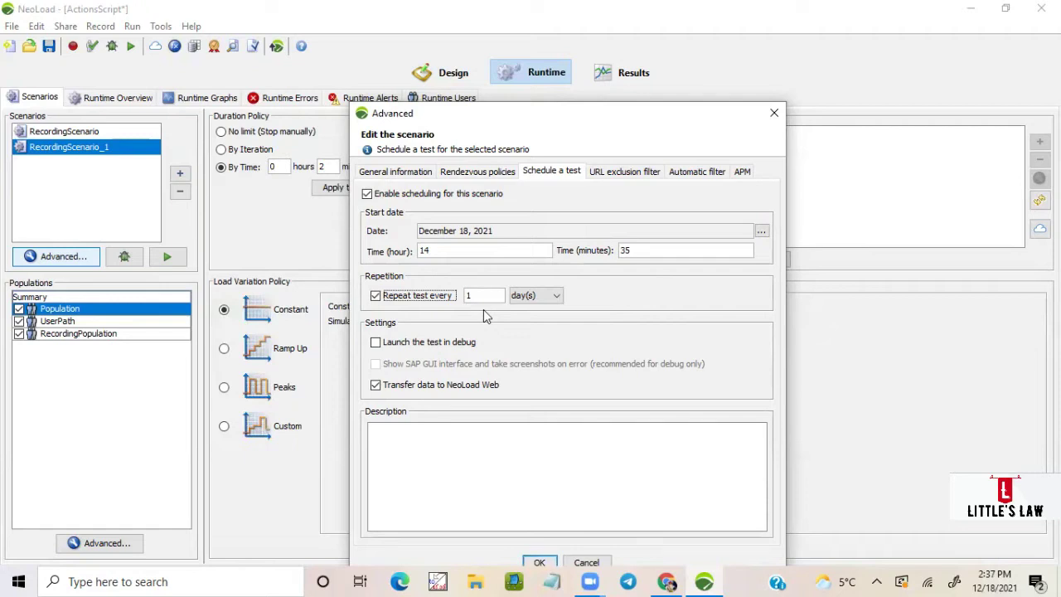
click(535, 295)
drag(487, 290, 446, 291)
Try enabling URL filtering in the scenario's URL exclusion filter, and switch it off again.
click(609, 174)
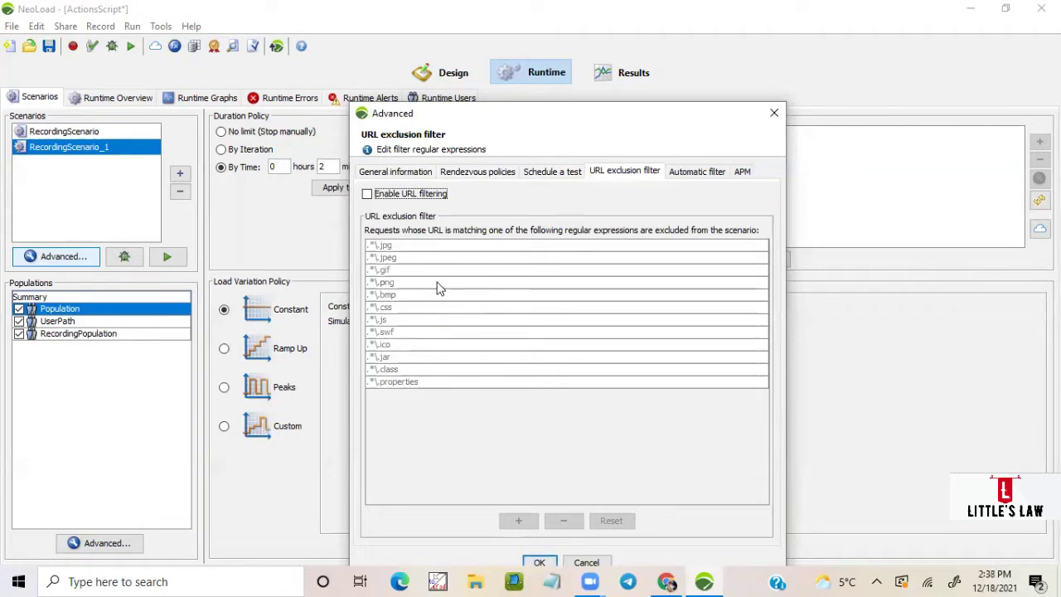
click(367, 194)
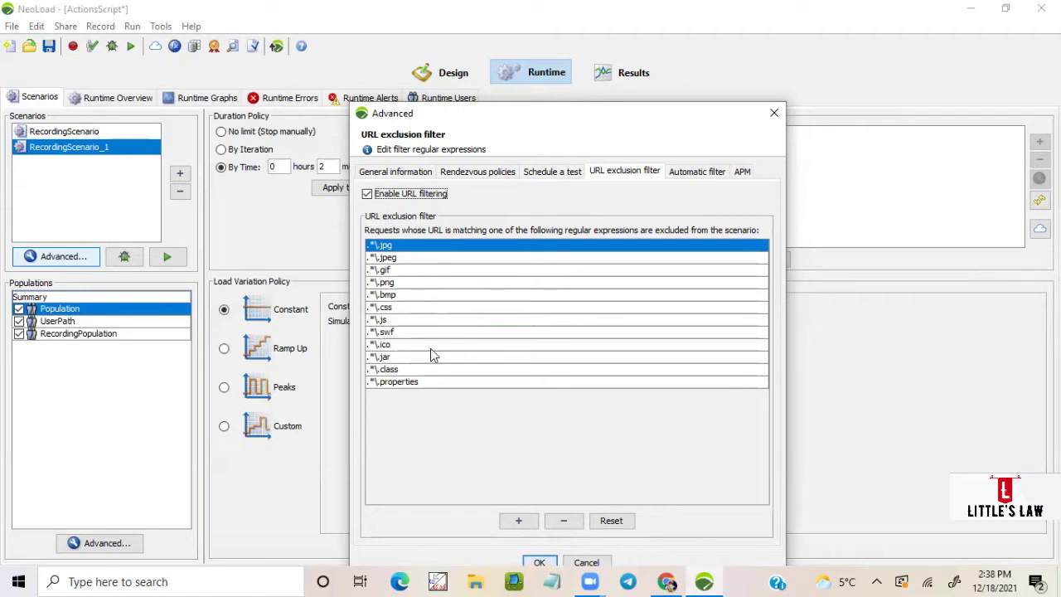
click(366, 194)
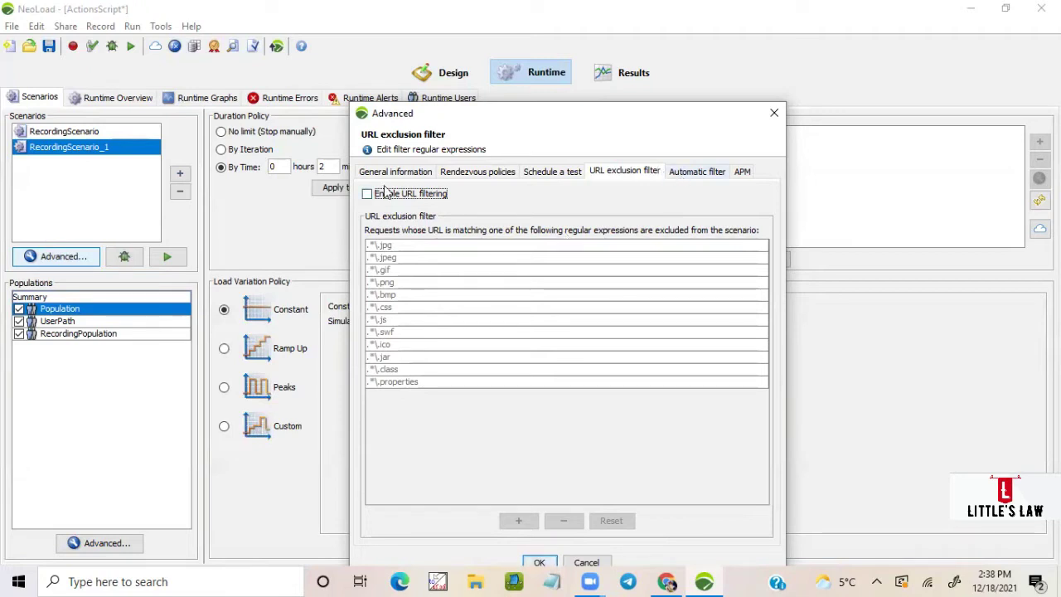
Try out the time interval, population and error filters in the scenario's automatic filter settings, leaving all of them disabled.
click(696, 171)
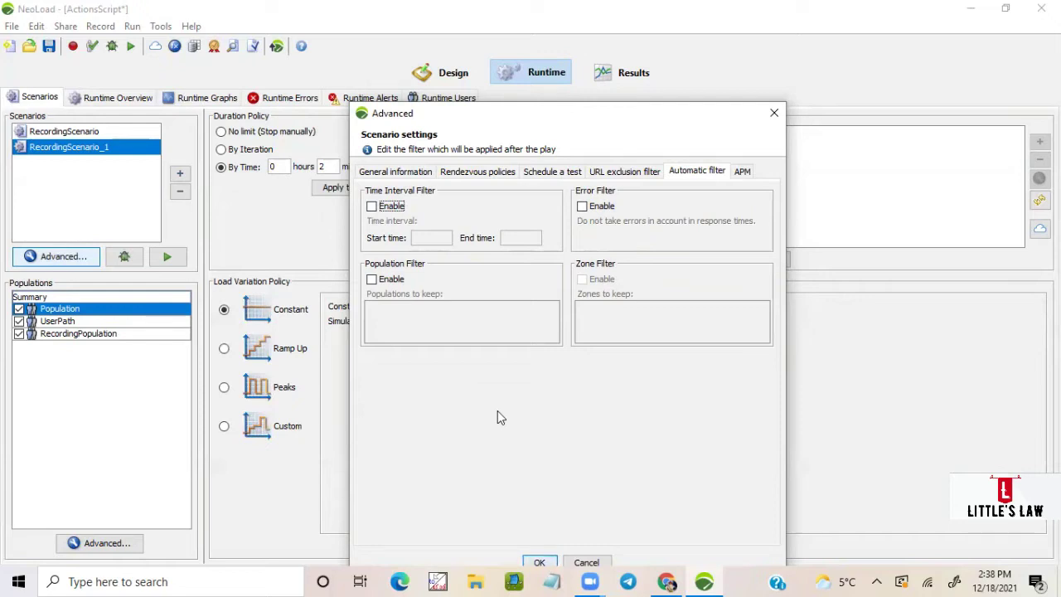
click(372, 206)
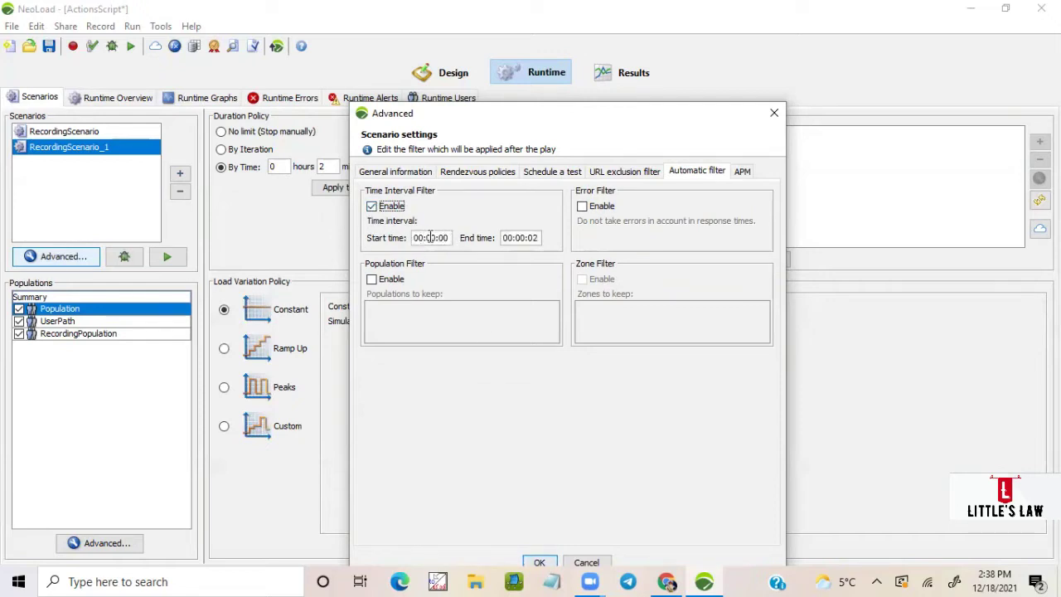
click(371, 280)
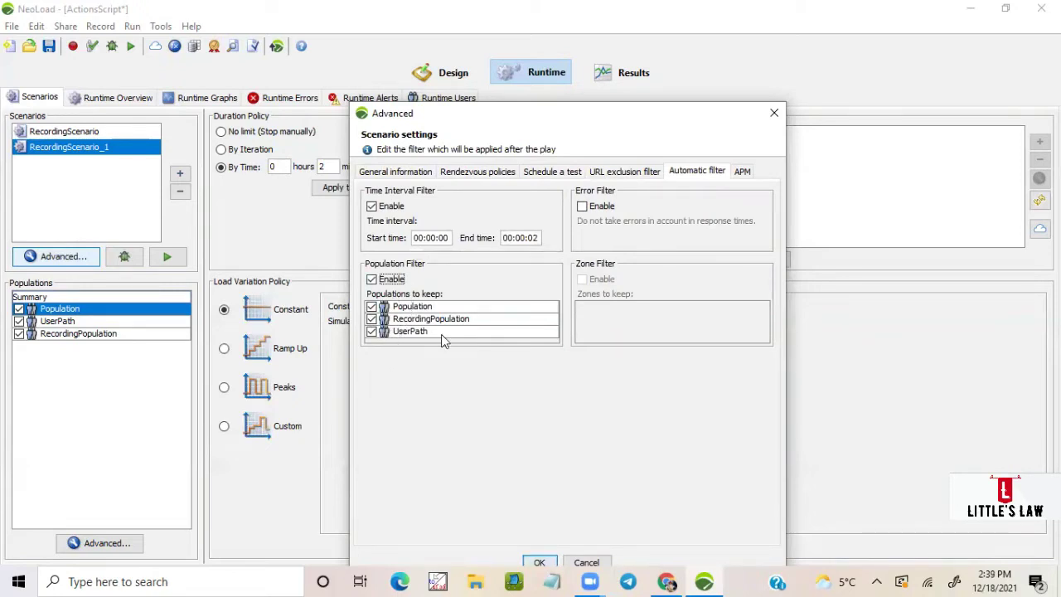
click(372, 306)
click(372, 319)
click(371, 319)
click(371, 306)
click(372, 206)
click(372, 279)
click(583, 208)
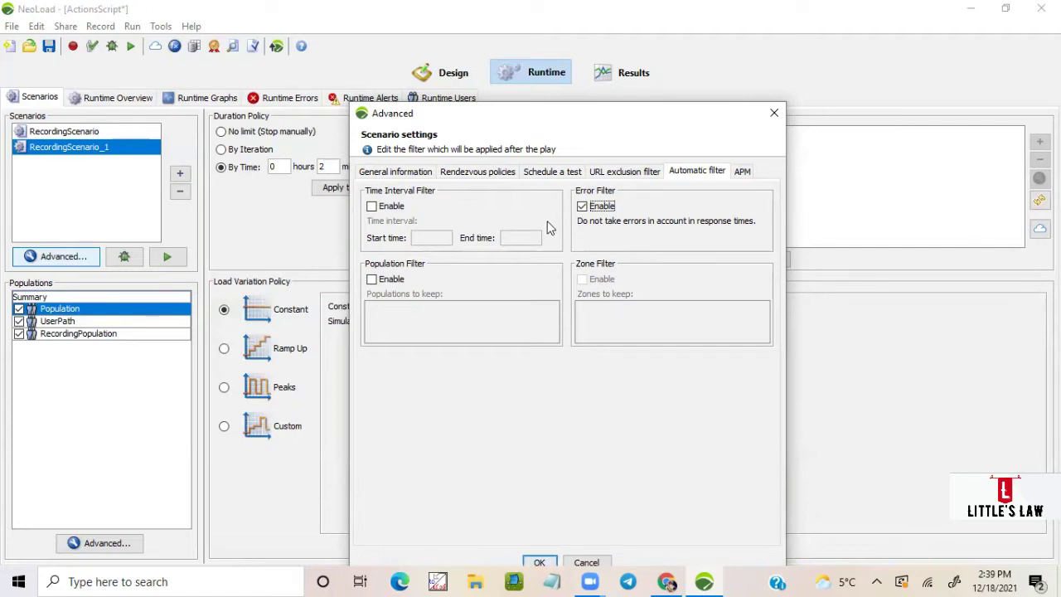
click(582, 205)
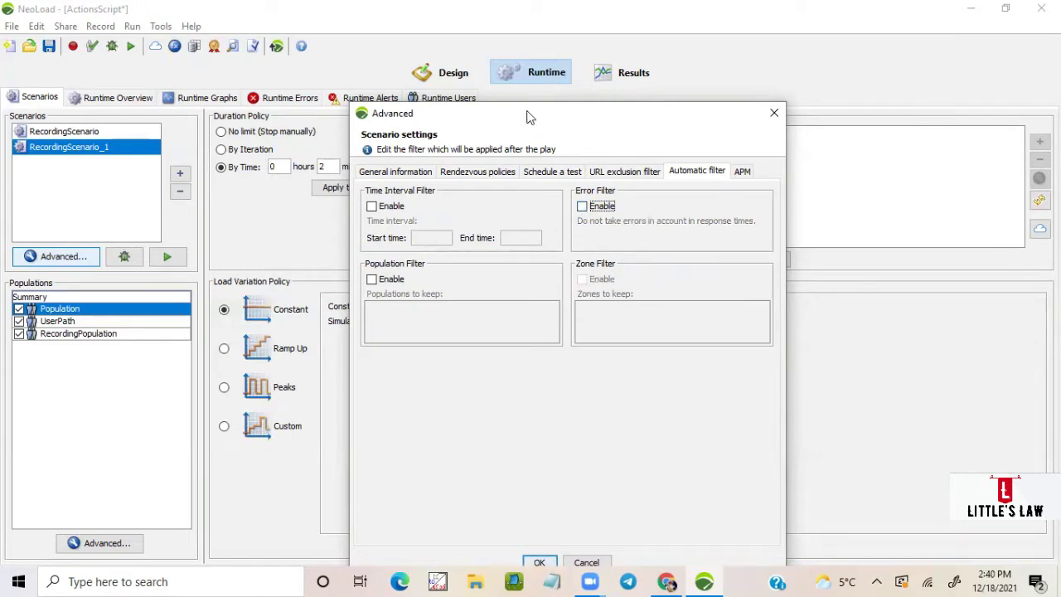
Review the scenario's APM settings, decline launching the test, and discard the advanced settings changes.
drag(521, 122, 252, 150)
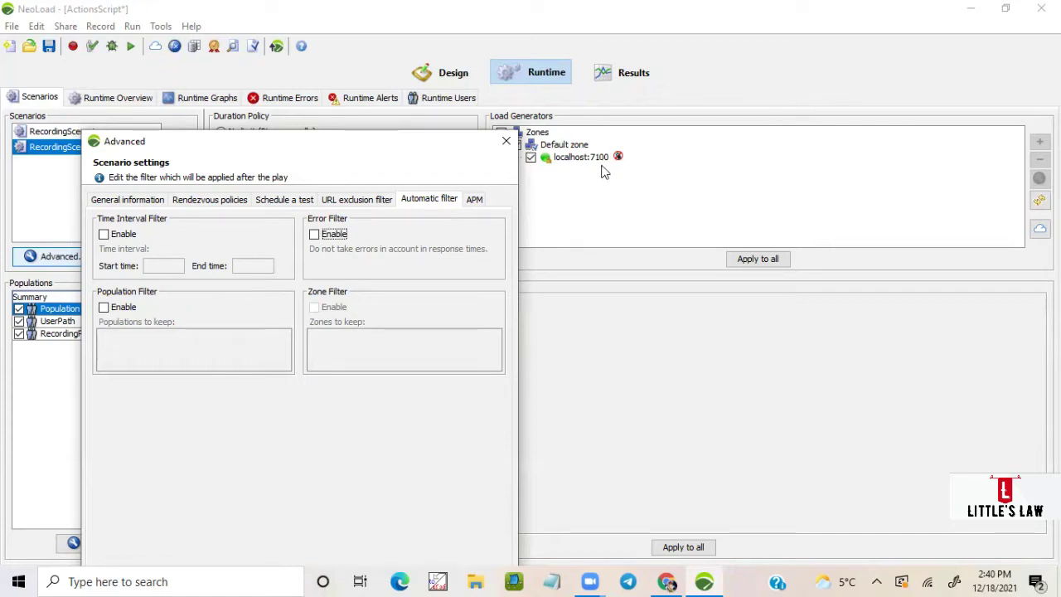
drag(377, 147, 488, 102)
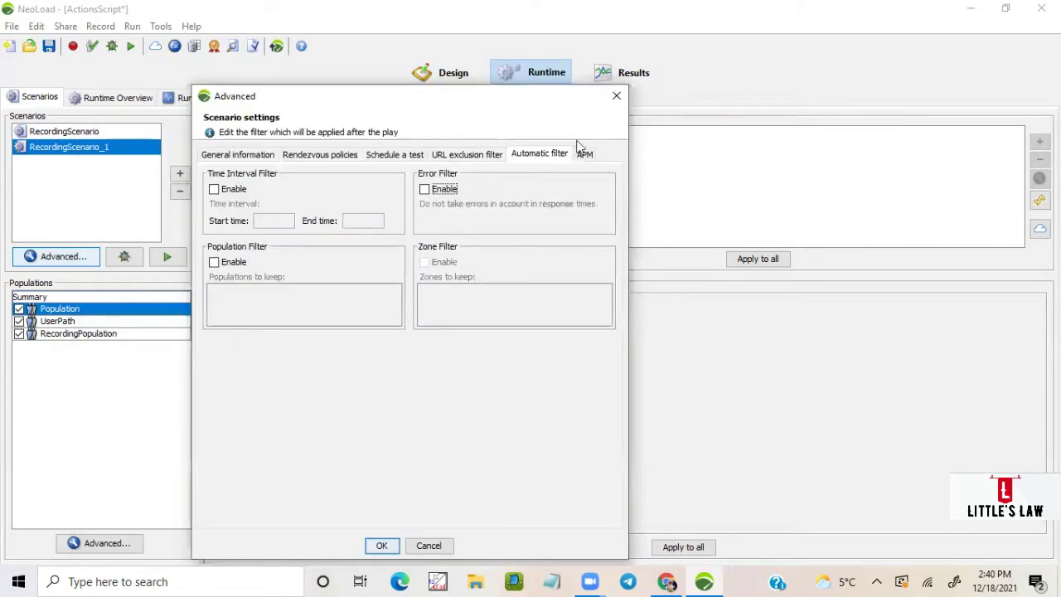
click(584, 155)
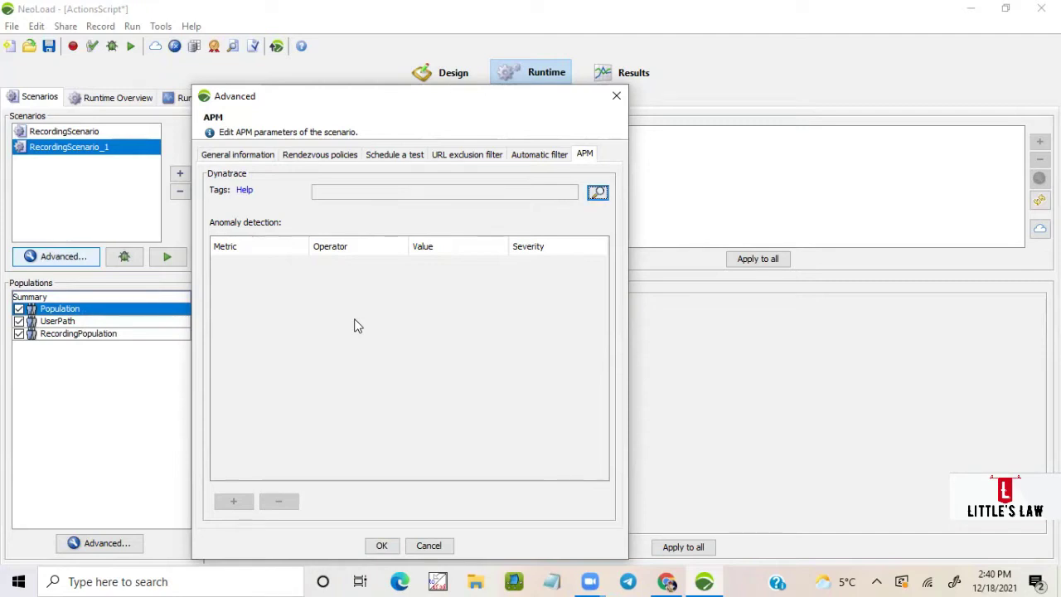
click(382, 545)
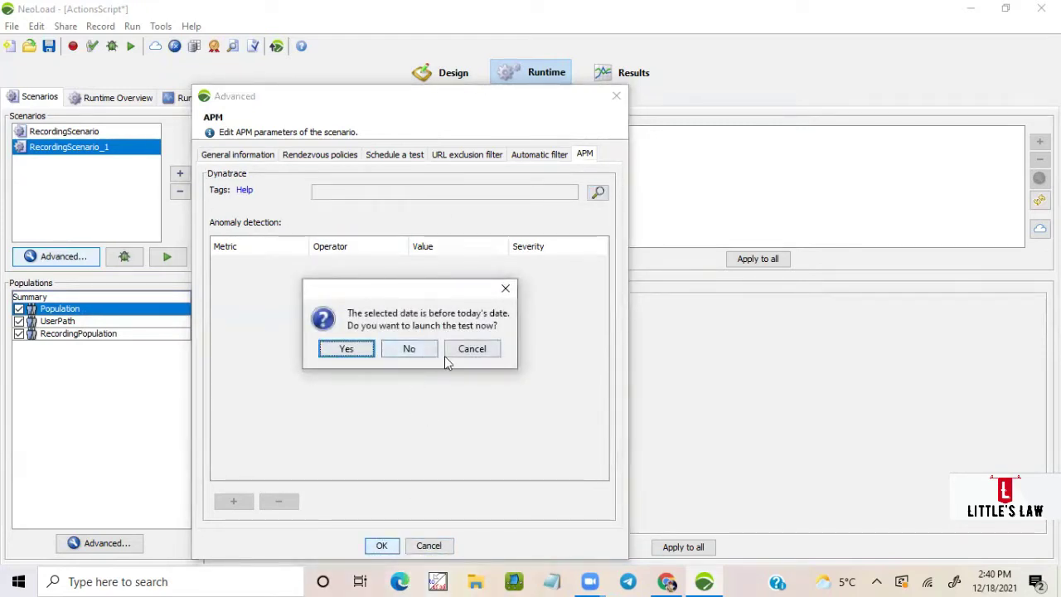
click(474, 349)
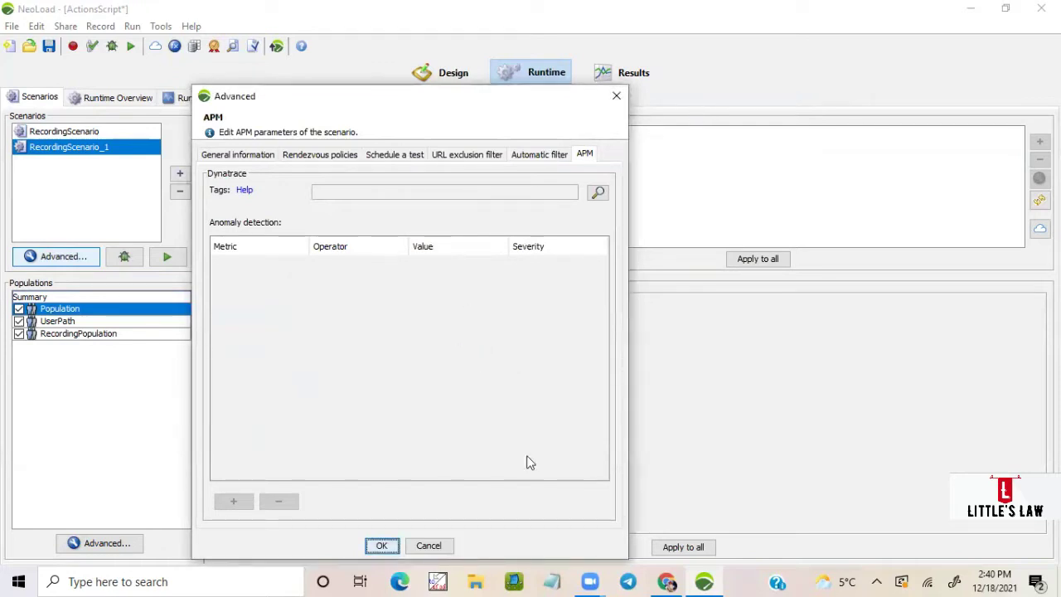
click(428, 547)
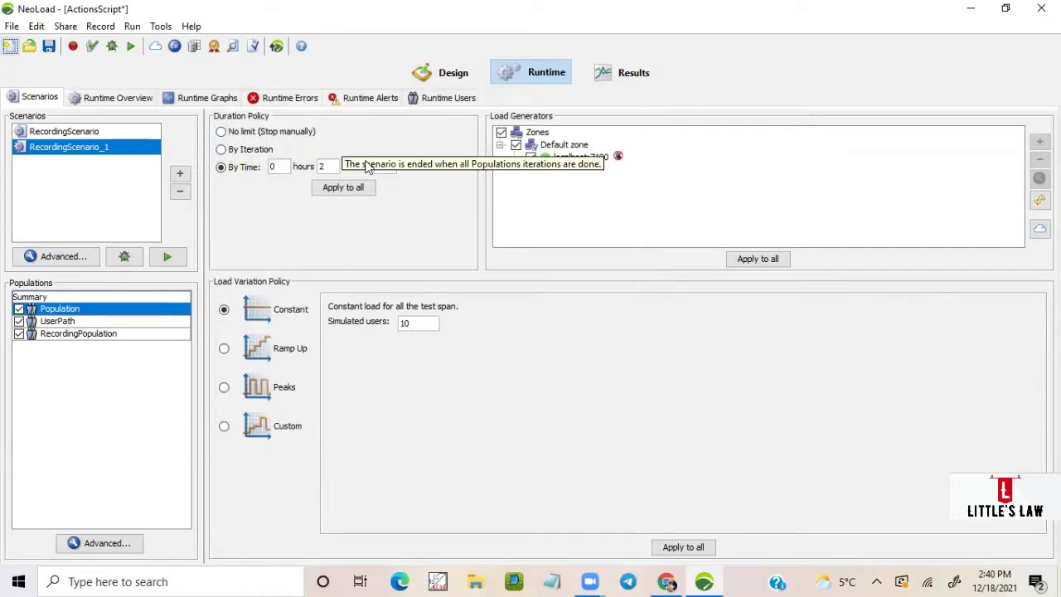
Set Population's duration policy to By Iteration, with a constant load of 100 simulated users and 100 iterations for each user.
click(245, 133)
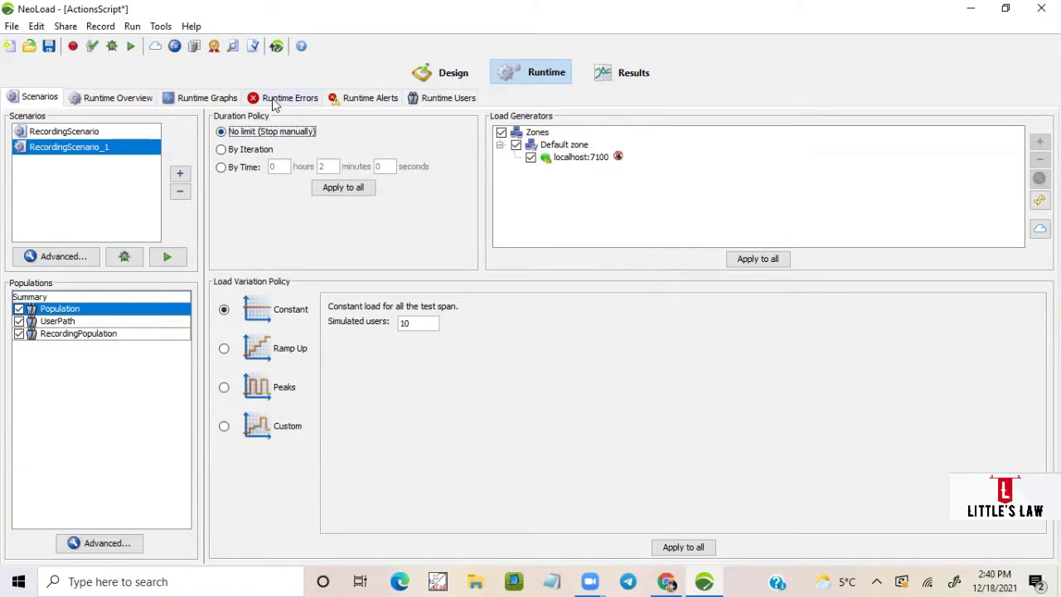
click(245, 150)
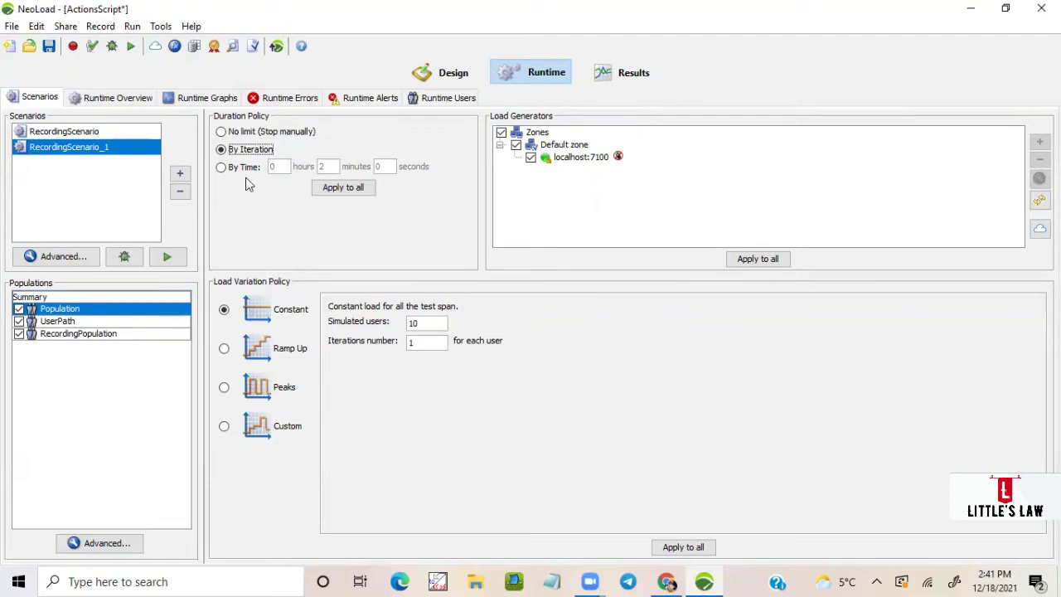
click(437, 324)
text(000)
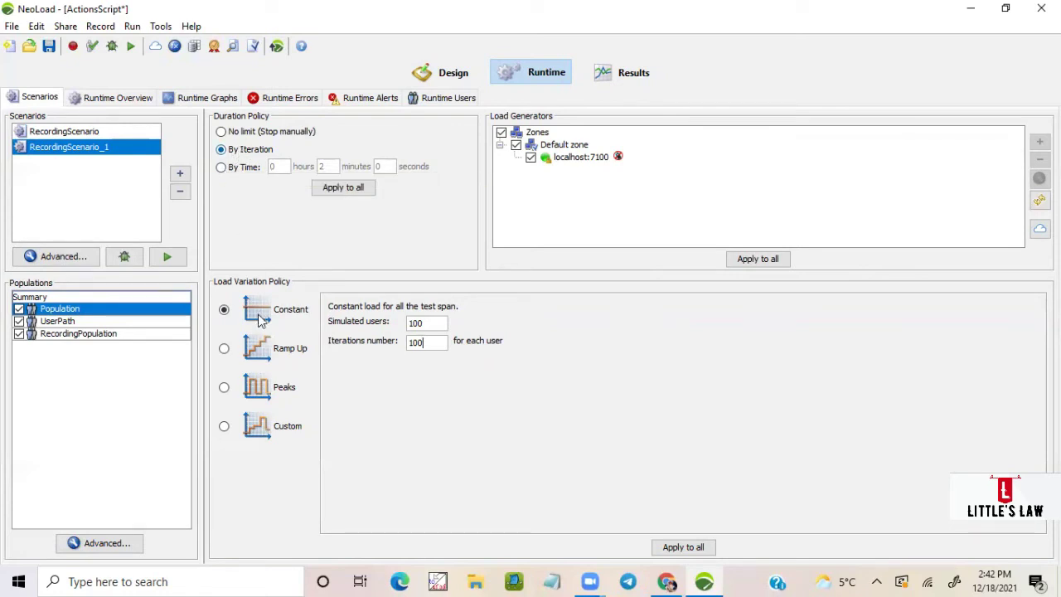
double_click(431, 322)
click(429, 346)
Switch the load variation policy to Ramp Up with 10 initial users, incremented by 10 users every 10 iterations.
click(229, 354)
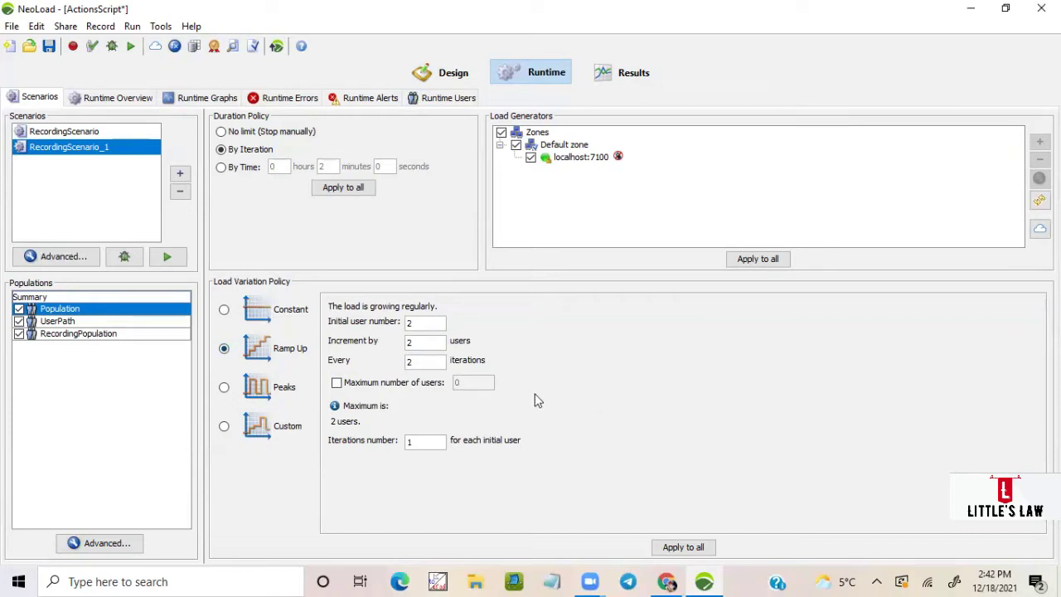
double_click(414, 324)
text(10)
double_click(430, 348)
text(10)
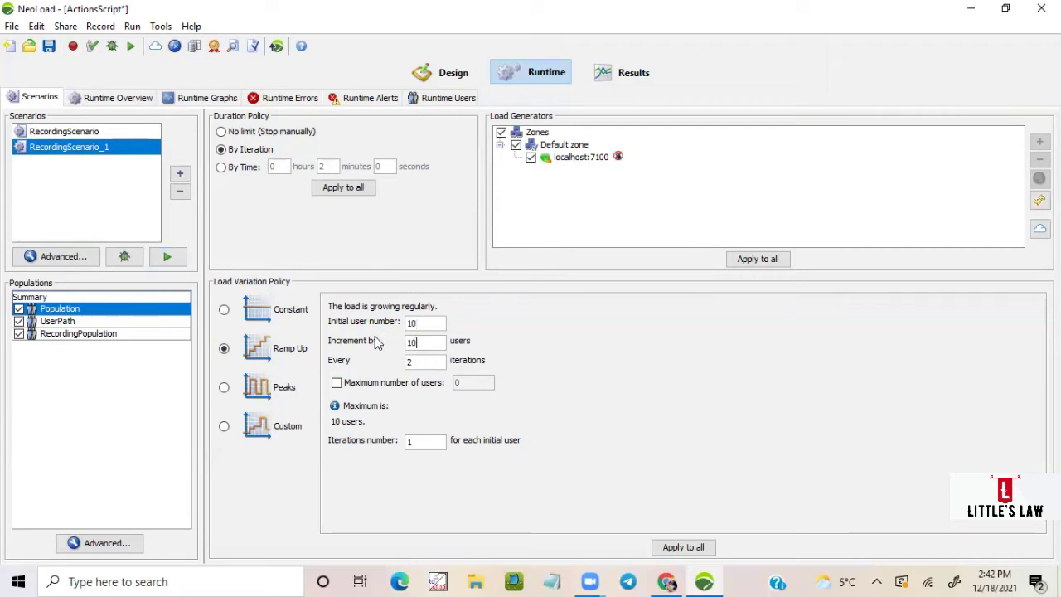
double_click(427, 362)
text(10)
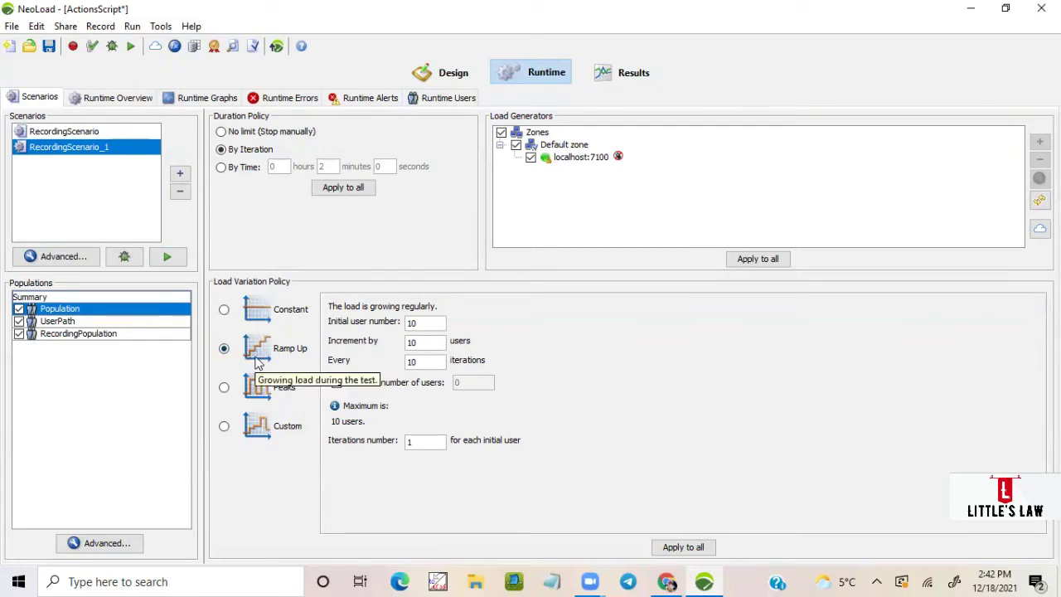
Limit the ramp-up load to a maximum of 200 users and set 10 iterations for each initial user.
click(337, 383)
click(469, 383)
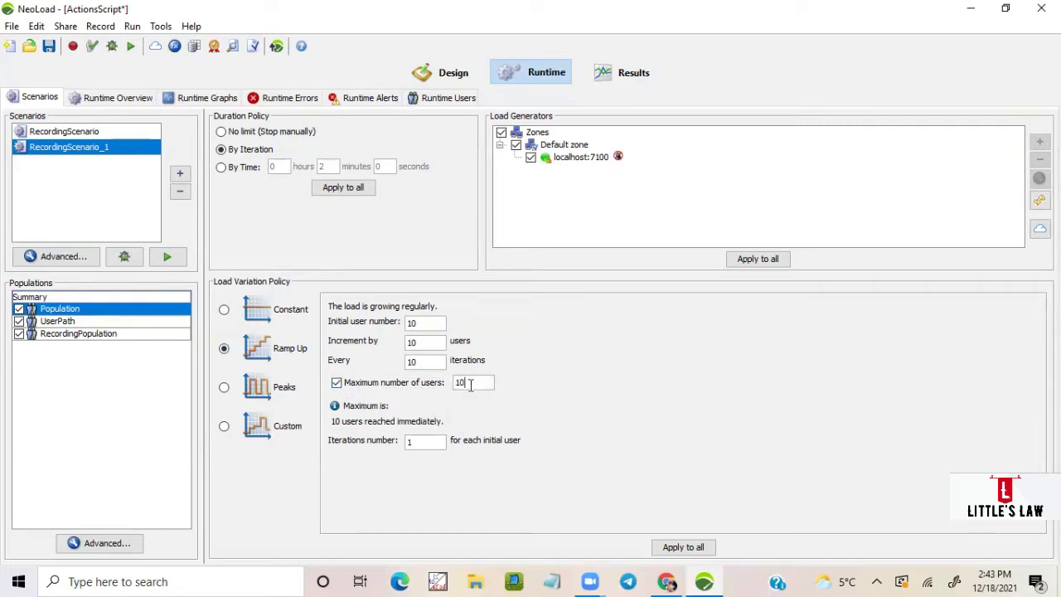
text(0)
key(BackSpace)
key(BackSpace)
key(BackSpace)
text(200)
double_click(426, 442)
text(10)
Switch the load variation policy to Peaks, with a minimum load of 5 users lasting 10 iterations.
click(225, 388)
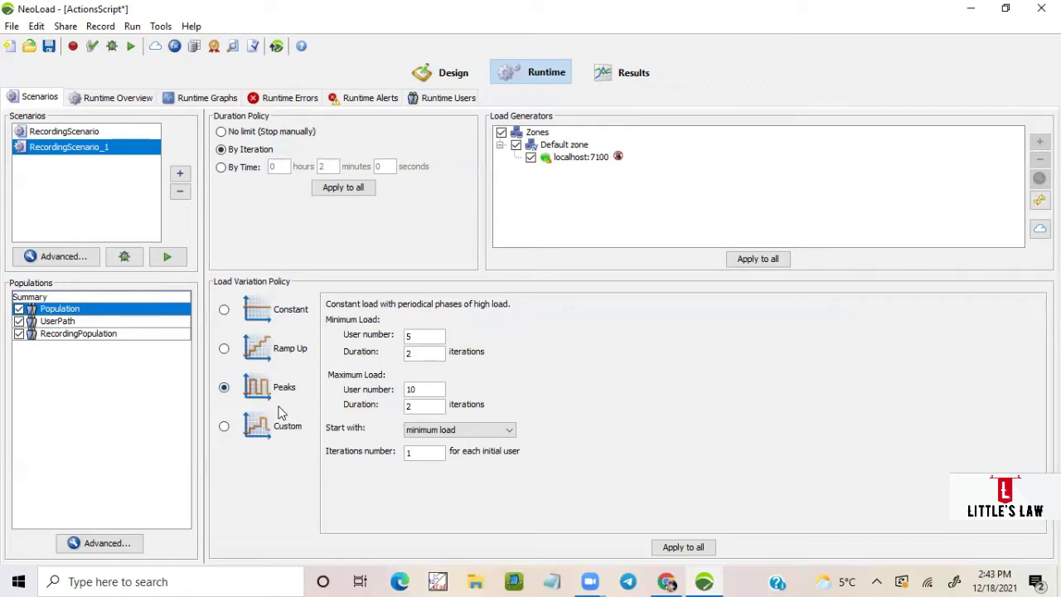
click(422, 339)
double_click(408, 338)
click(422, 337)
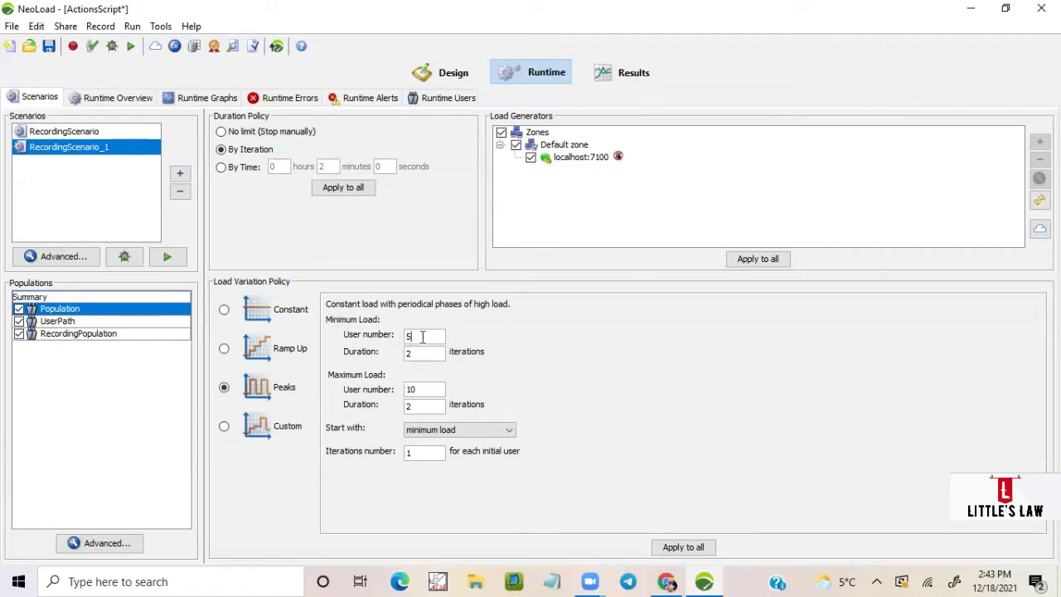
drag(421, 336, 390, 335)
text(10)
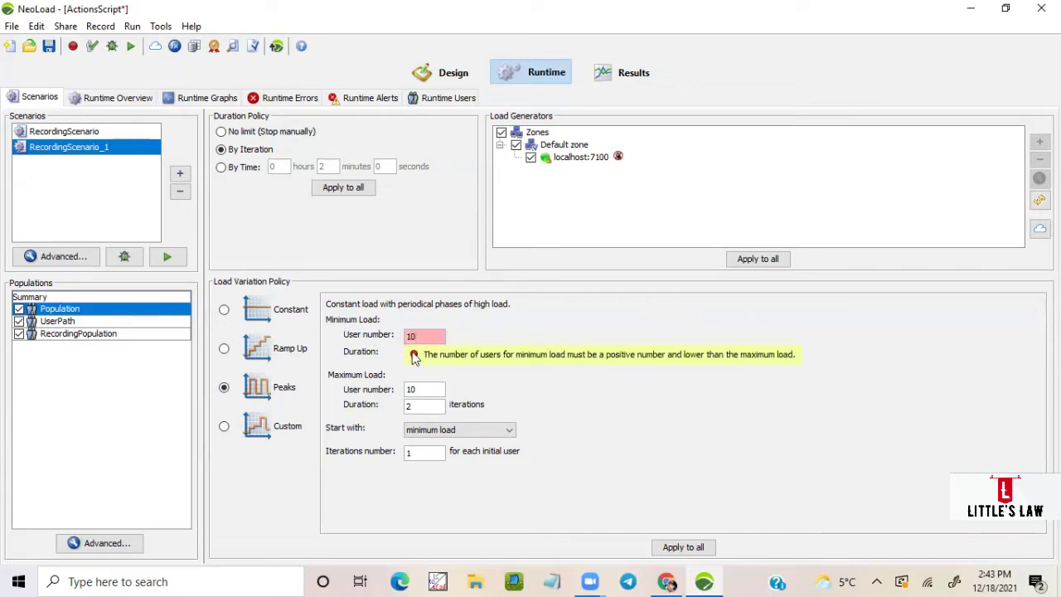
drag(434, 337, 351, 329)
text(5)
key(Tab)
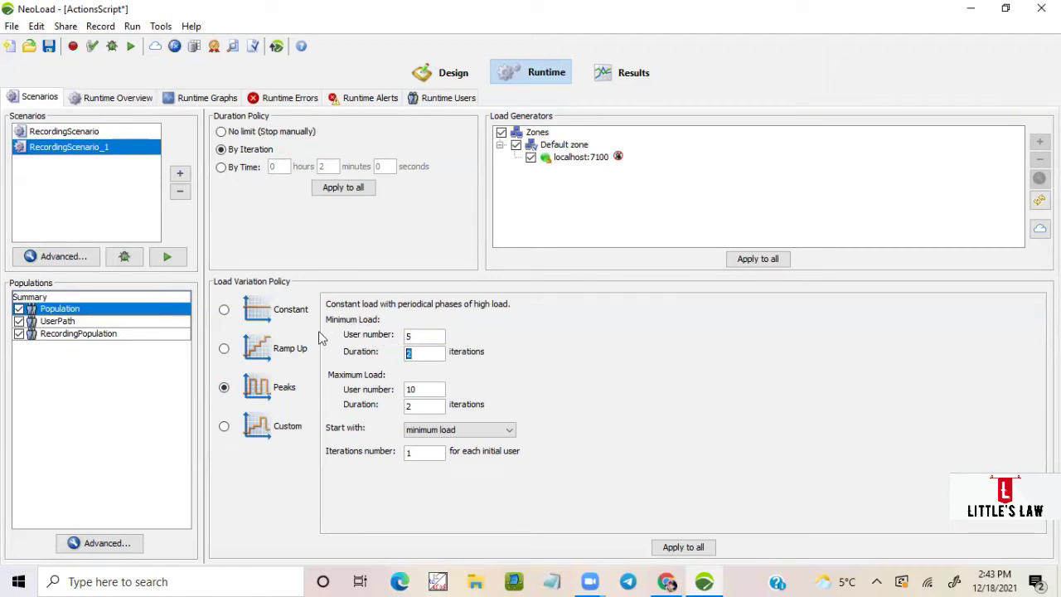
text(10)
Set the Peaks maximum load to 100 users and make the test start with the maximum load.
click(426, 390)
text(0)
click(498, 438)
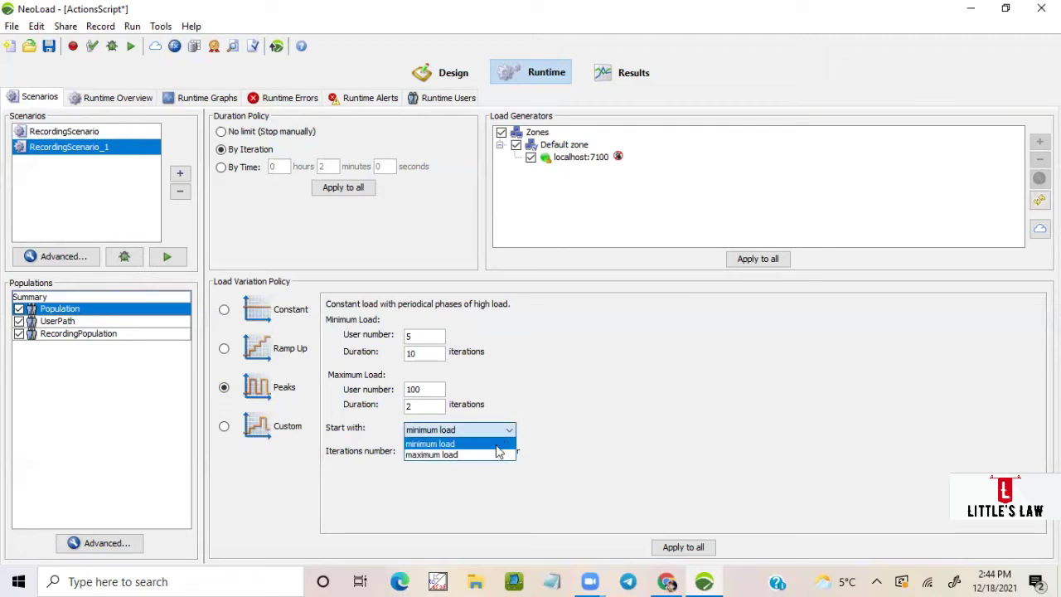
click(495, 445)
click(460, 429)
click(485, 455)
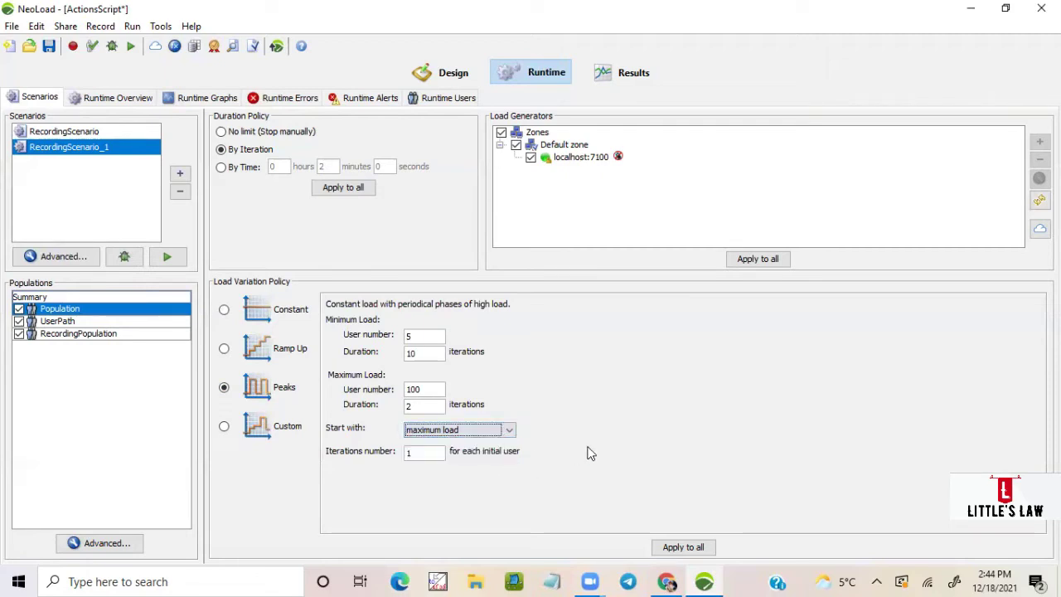
Set the Peaks iterations number to 10 for each initial user.
double_click(420, 453)
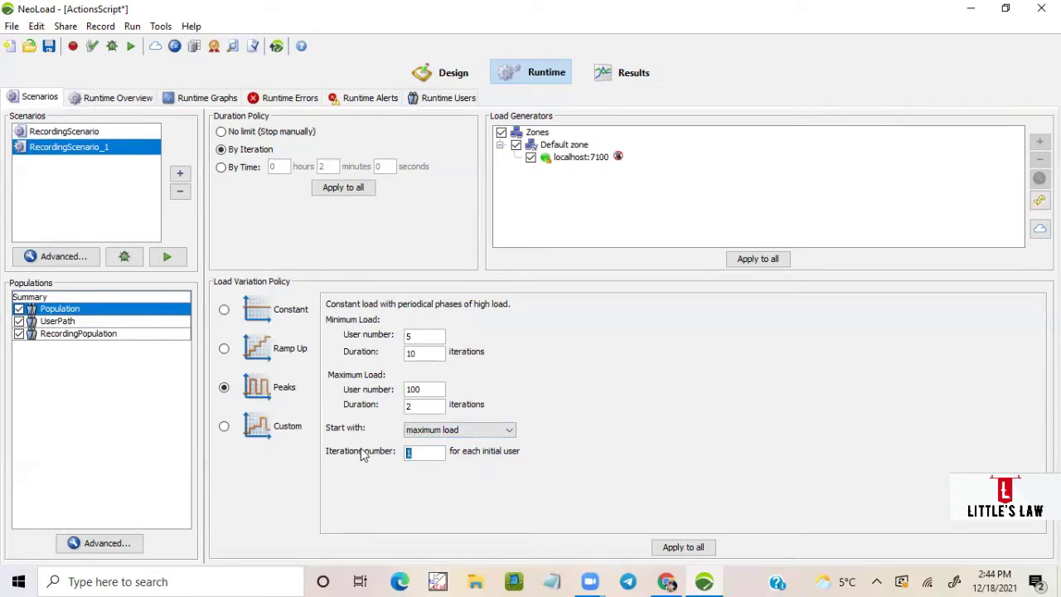
text(10)
Switch the load variation policy to Custom and set the load graph's maximum number of users to 100.
click(224, 427)
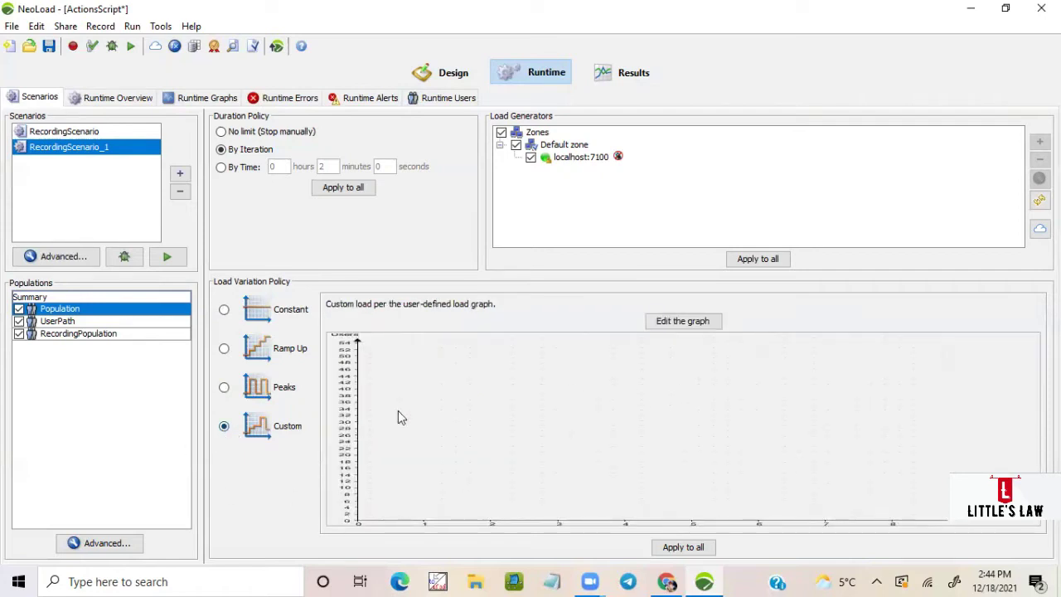
click(669, 324)
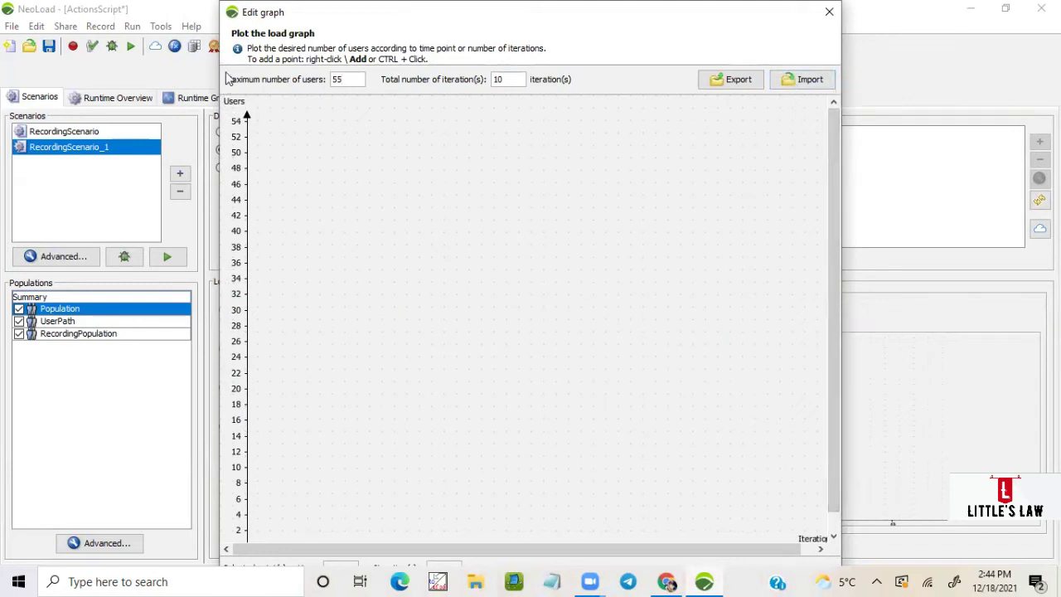
click(917, 81)
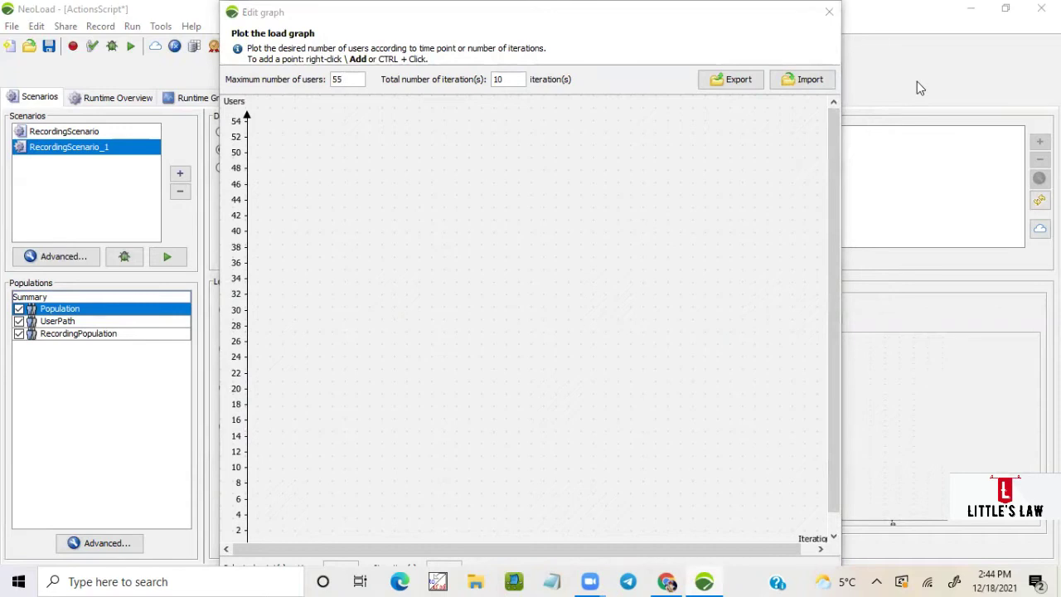
click(975, 40)
click(522, 25)
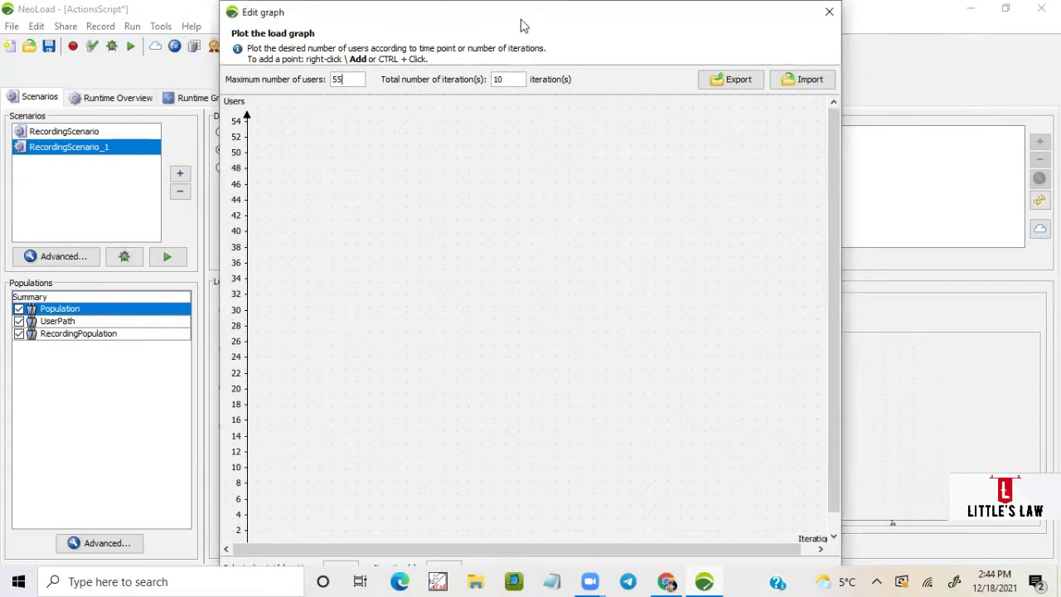
drag(522, 25, 526, 42)
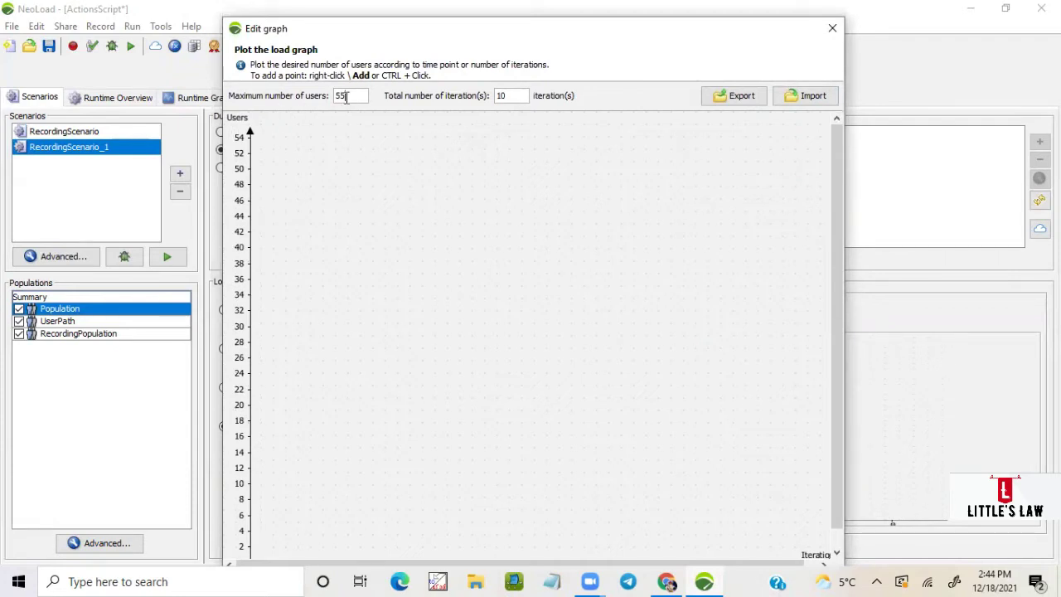
drag(347, 95, 301, 101)
text(100)
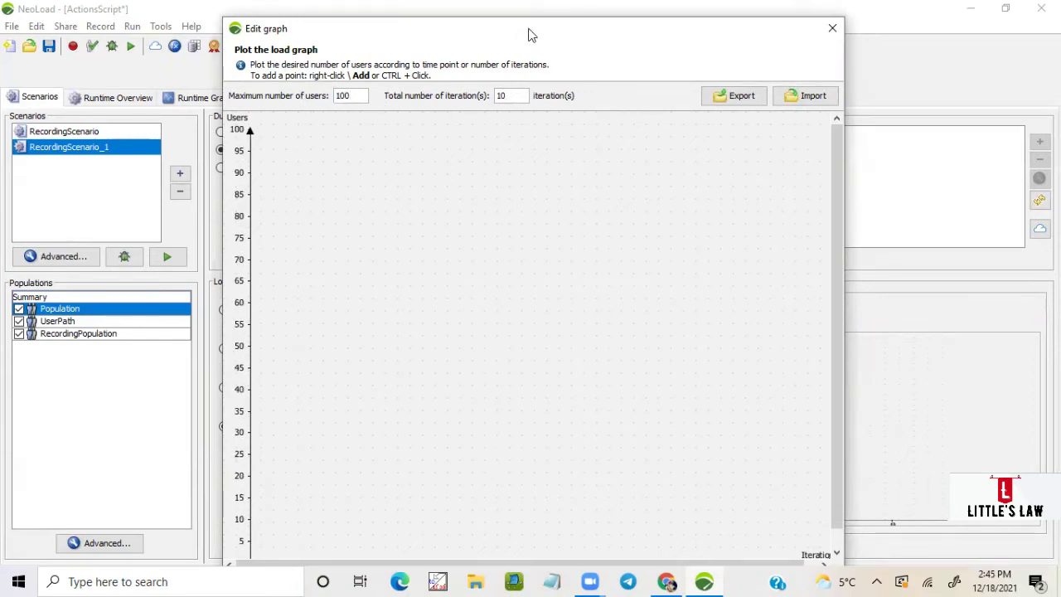
Plot load graph points of about 99 and 71 users at iteration 1, 97 at iteration 3 and 84 at iteration 5.
drag(528, 33, 537, 22)
ctrl+click(336, 127)
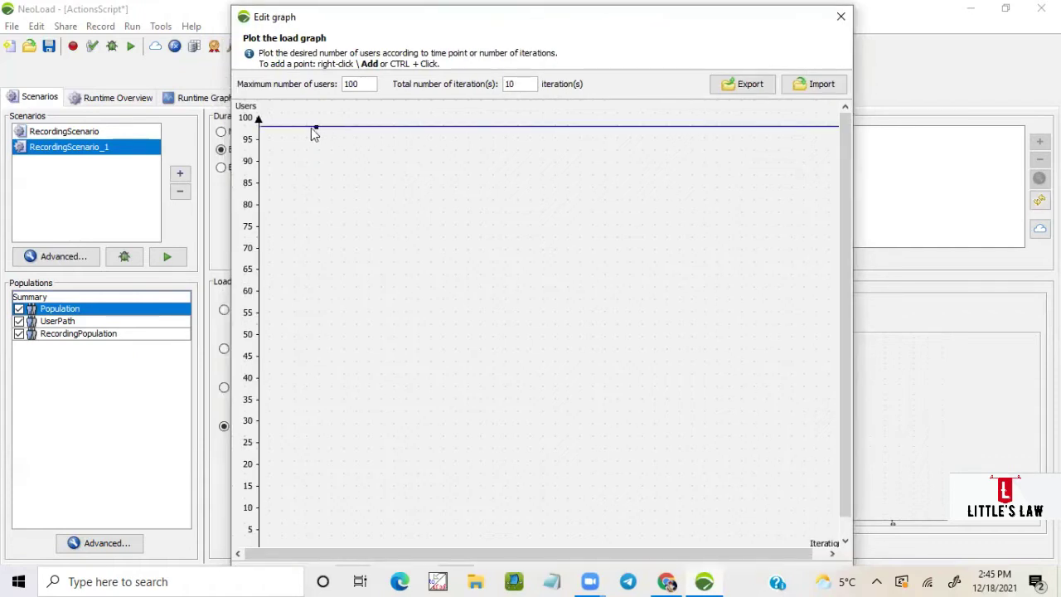
drag(317, 129, 338, 121)
ctrl+click(549, 187)
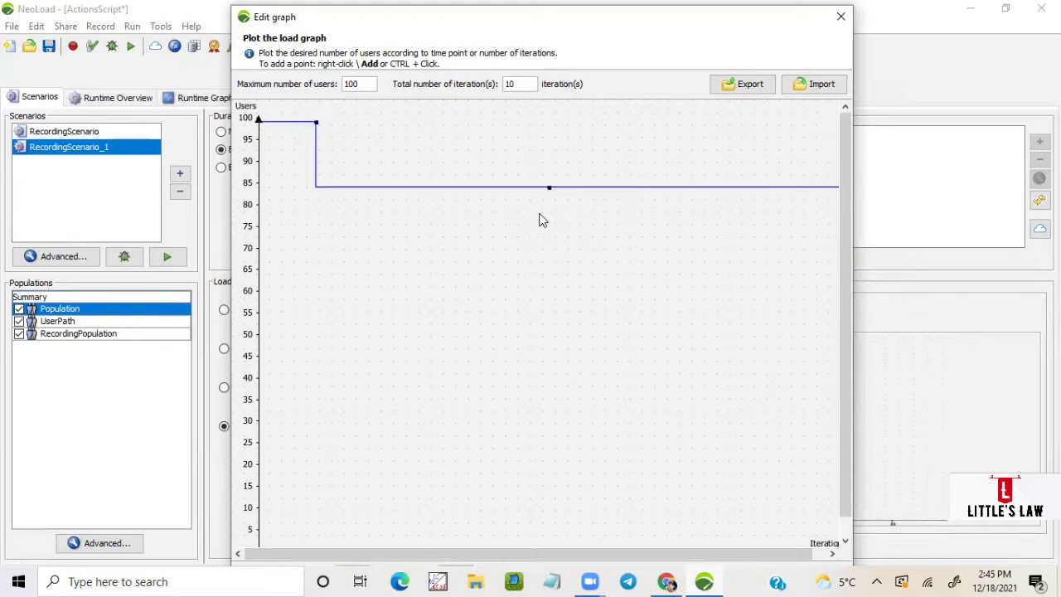
ctrl+click(336, 243)
ctrl+click(442, 131)
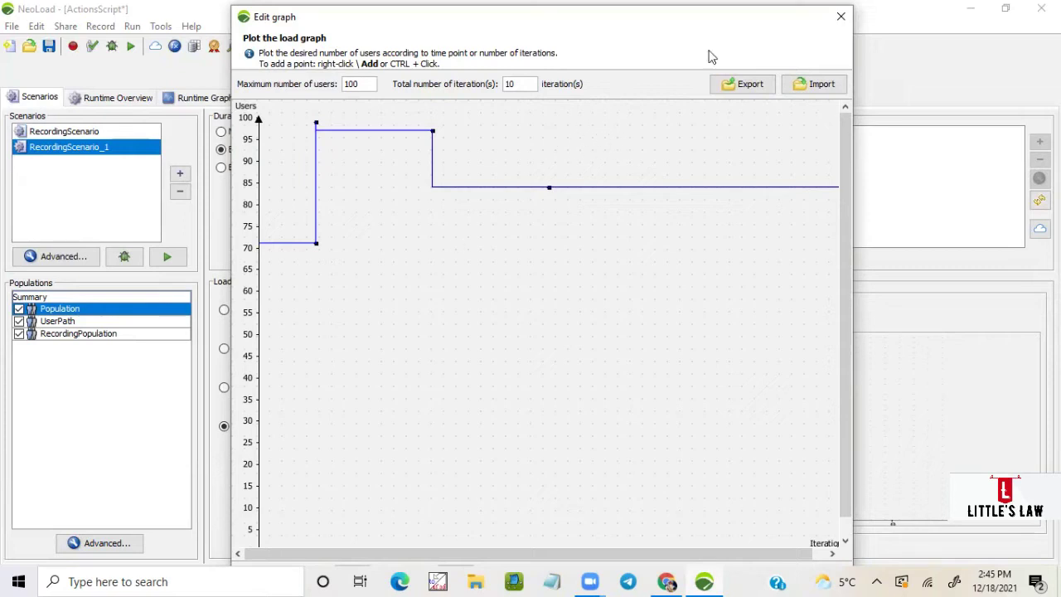
Add load graph points of about 99 users at iterations 5 and 6, and of about 85 and 65 users at iteration 8.
drag(705, 33, 707, 45)
ctrl+click(605, 134)
ctrl+click(653, 141)
ctrl+click(763, 197)
ctrl+click(771, 280)
drag(846, 194, 743, 335)
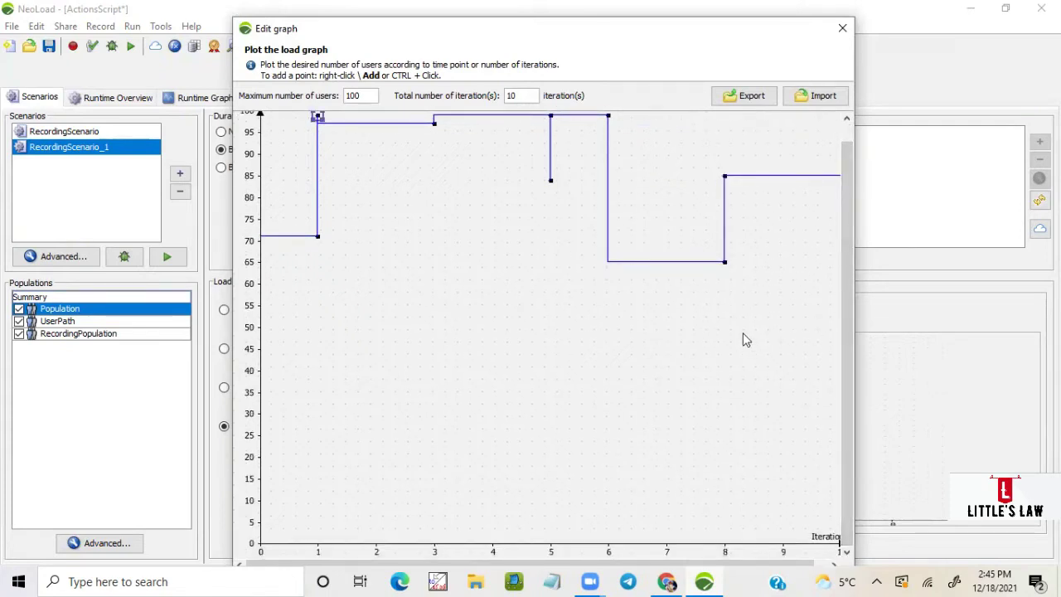
Delete the load graph points at iterations 3 and 6, plus the lower point at iteration 5.
scroll(464, 189, up, 2)
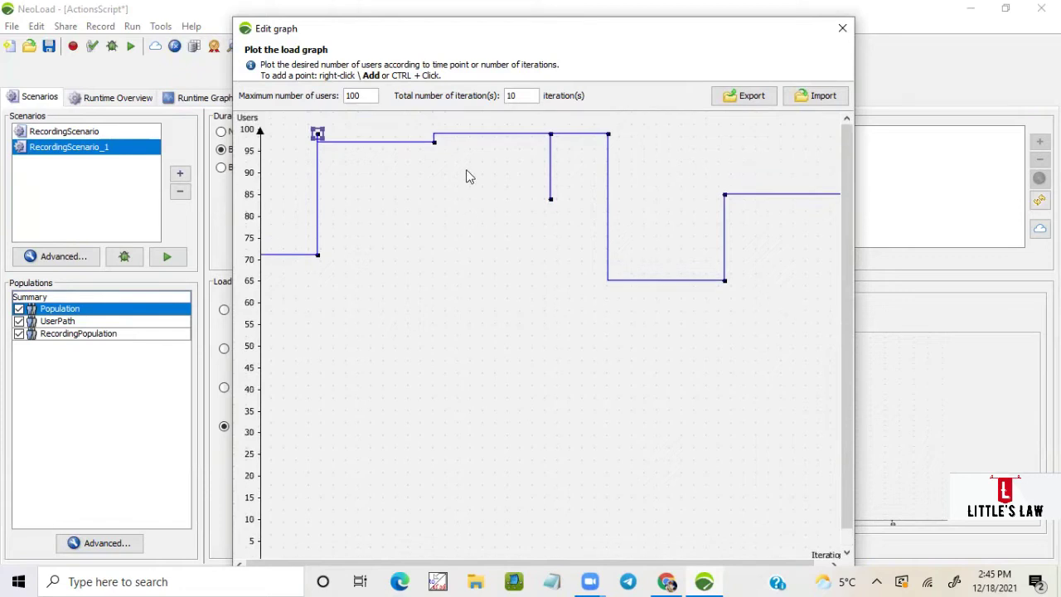
click(435, 141)
key(Delete)
click(552, 200)
key(Delete)
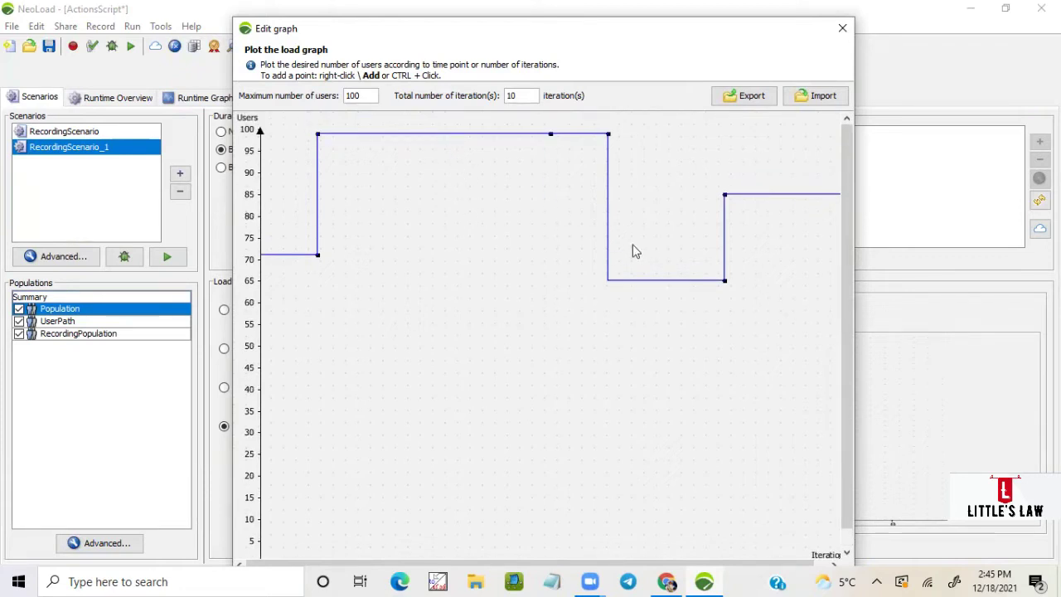
click(607, 136)
key(Delete)
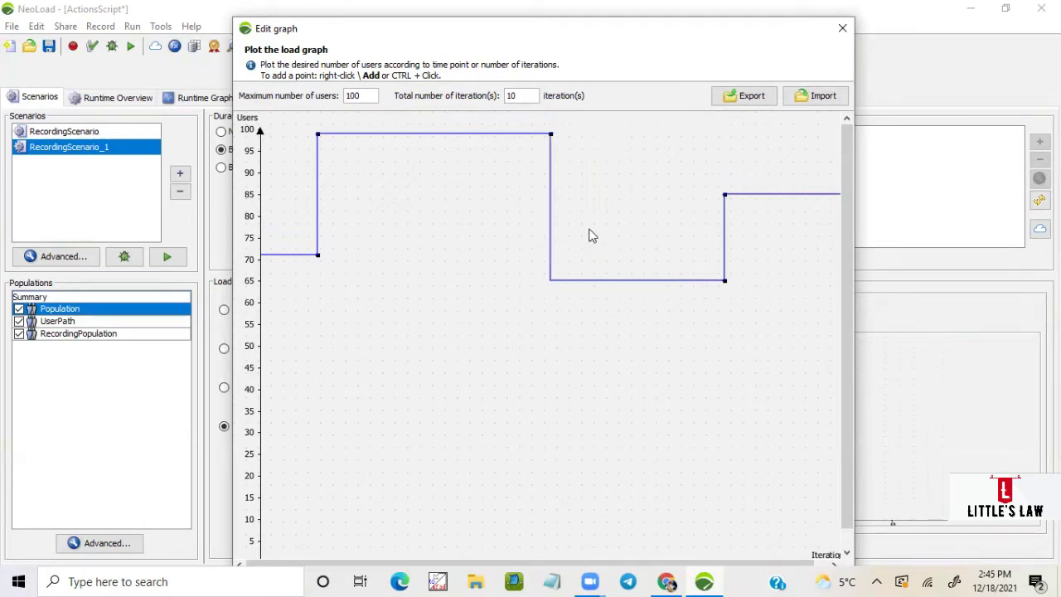
Add load graph points of about 97, 94 and 93 users at iterations 1, 2 and 3, and 87 and 80 users at iteration 4.
ctrl+click(373, 142)
ctrl+click(361, 155)
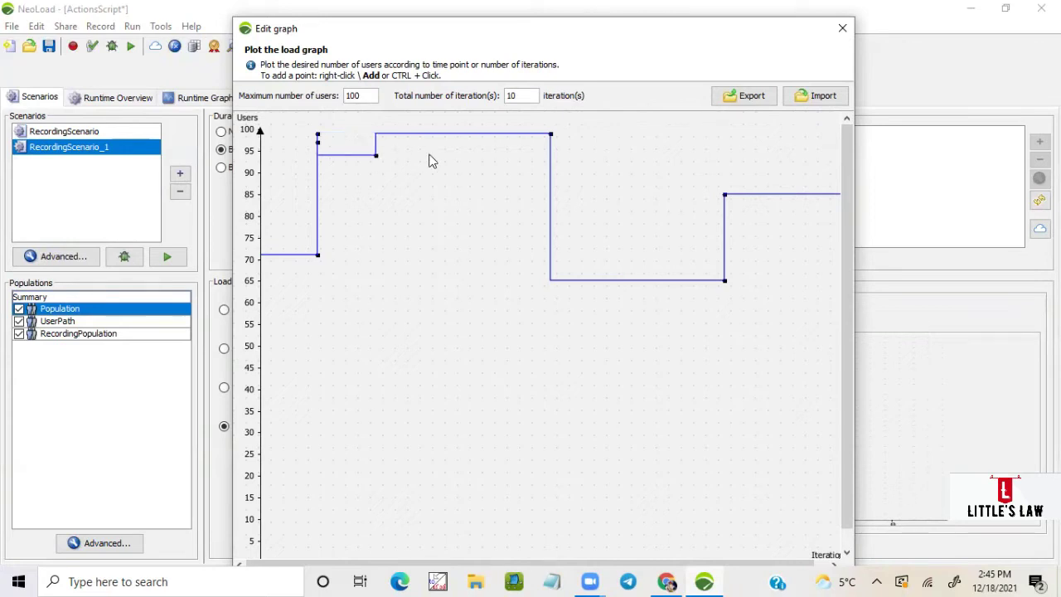
ctrl+click(480, 160)
ctrl+click(497, 186)
ctrl+click(497, 216)
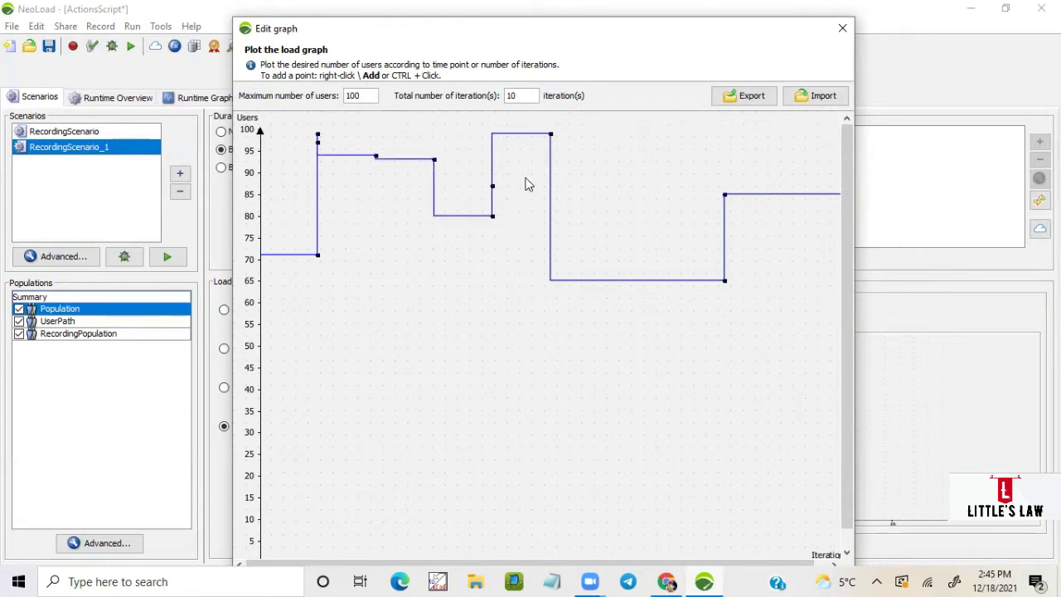
Add load graph points of about 92 users at iteration 5, 90 at iteration 6, and 94 and 97 at iteration 7.
ctrl+click(587, 169)
ctrl+click(618, 173)
ctrl+click(671, 157)
ctrl+click(717, 149)
ctrl+click(721, 162)
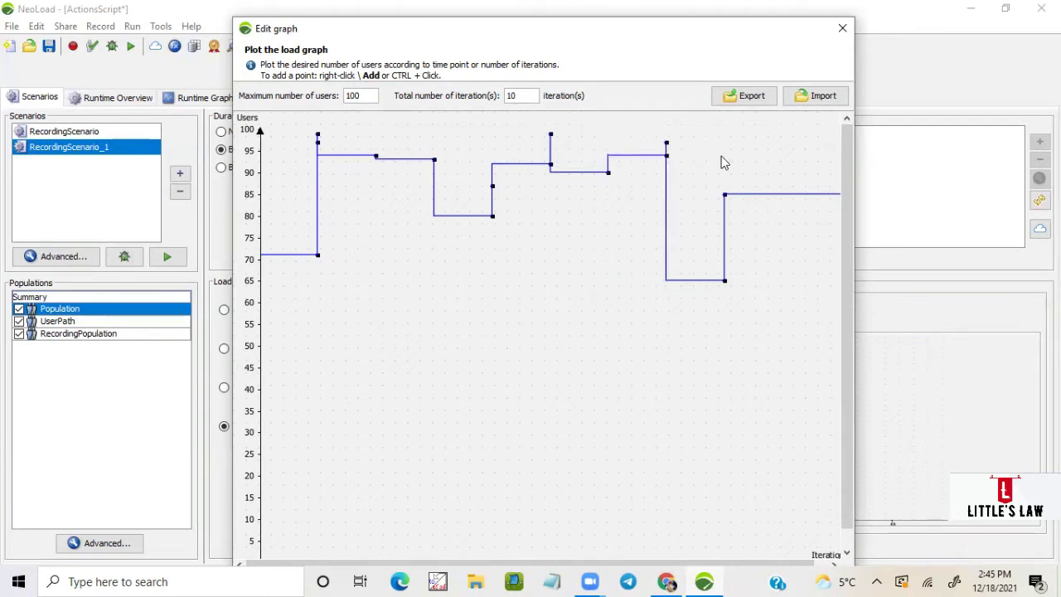
Remove the 87-user point at iteration 4 and the 92-user point at iteration 5, and close the graph editor without saving.
click(609, 172)
click(492, 216)
click(493, 186)
drag(551, 165, 551, 133)
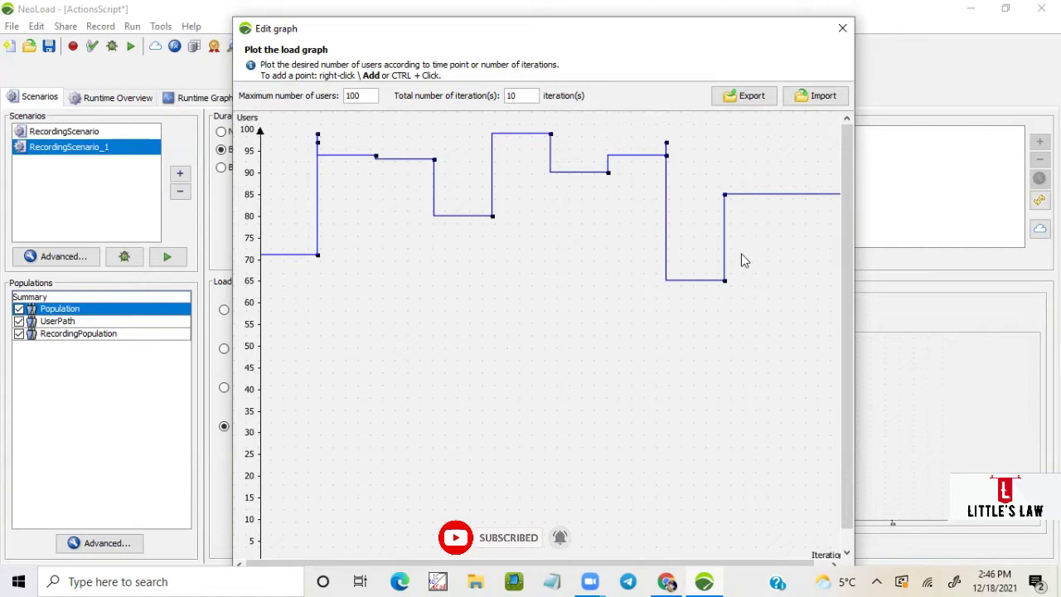
click(842, 30)
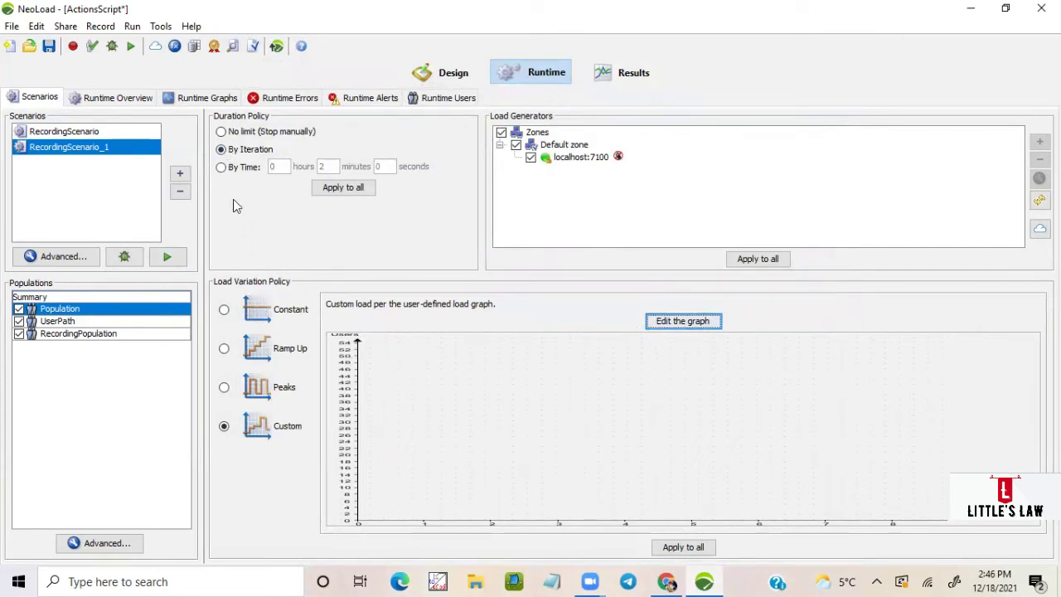
Set the duration policy to By Time with 1 hour 20 minutes, using the Constant load variation policy.
click(222, 168)
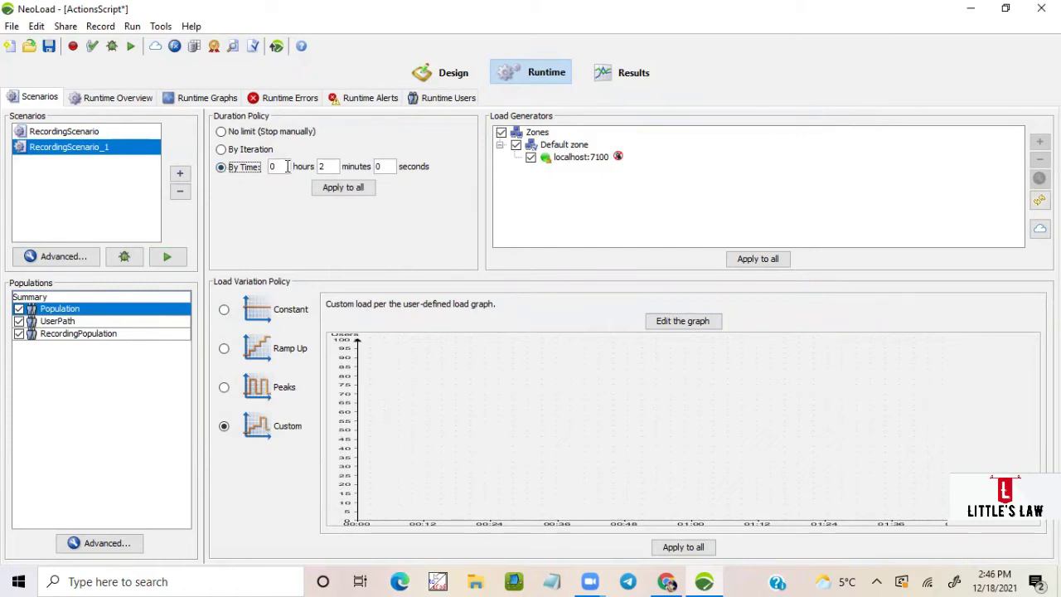
click(225, 310)
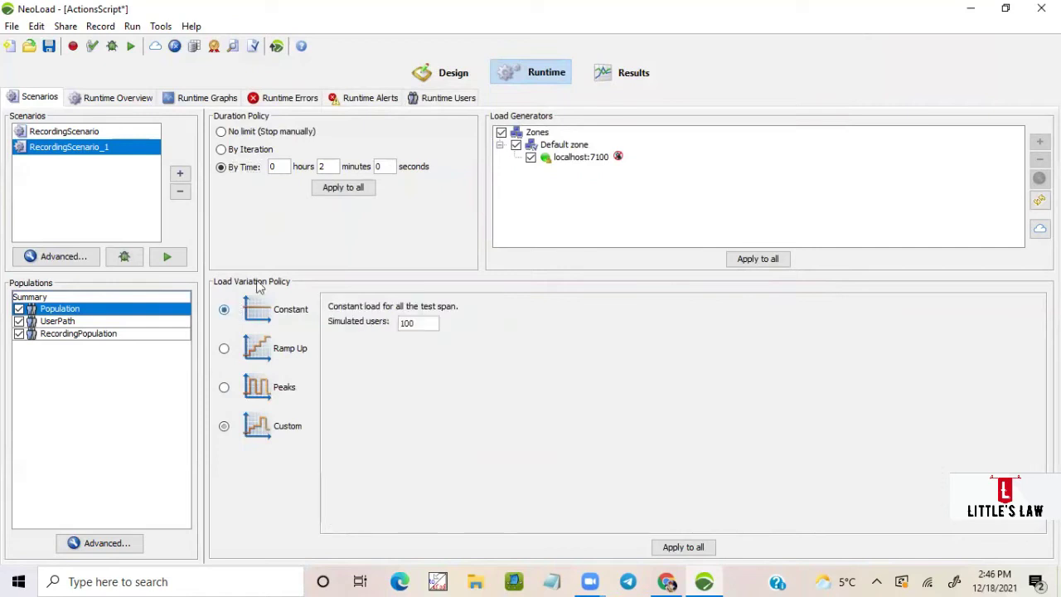
double_click(281, 165)
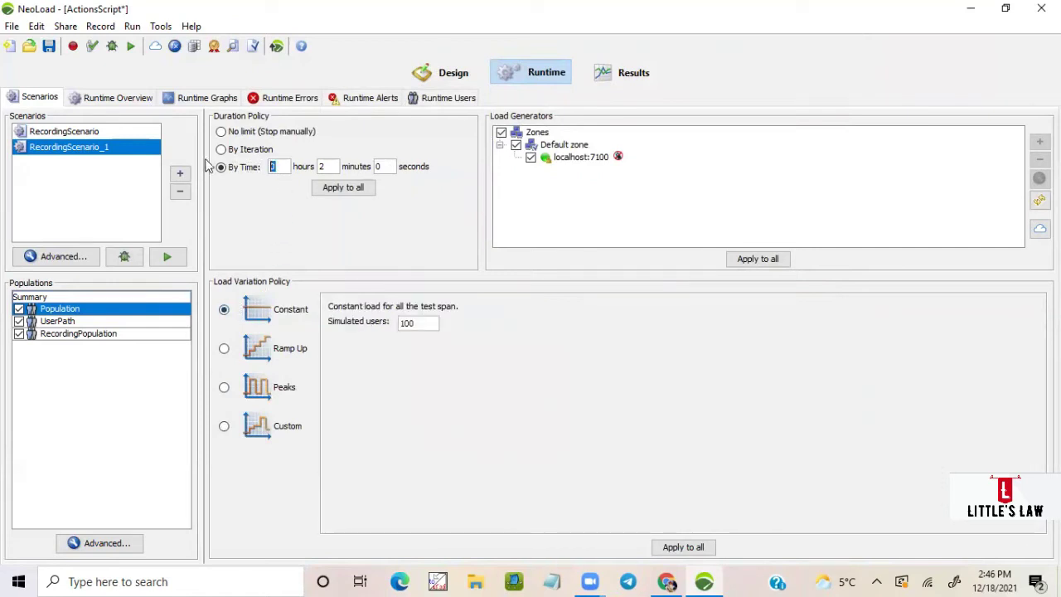
text(1)
double_click(324, 166)
click(414, 324)
drag(414, 323, 385, 327)
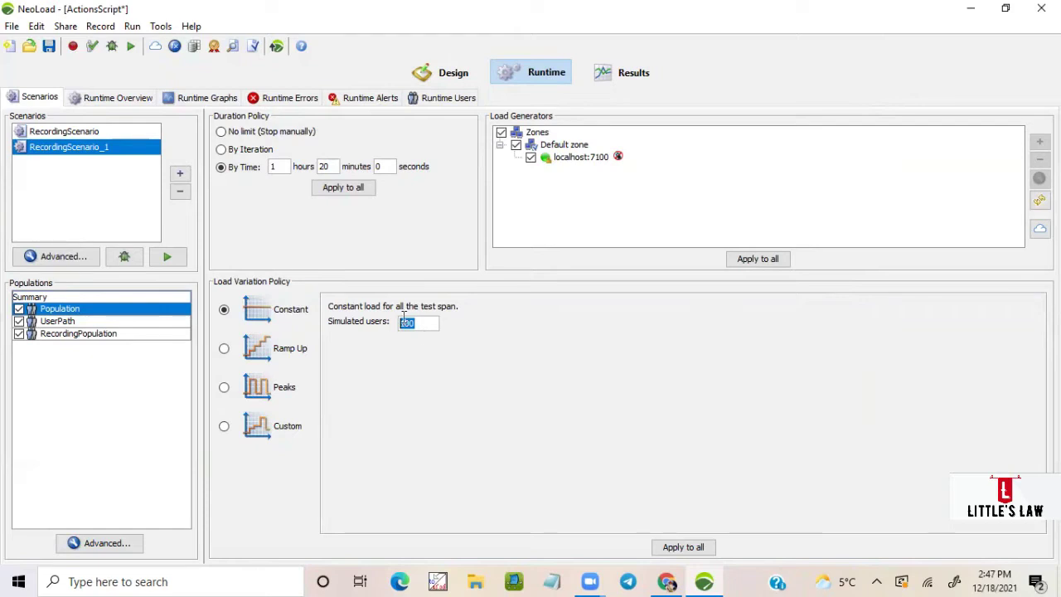
Switch the load variation policy to Ramp Up and check the time units offered for its increment interval.
click(225, 351)
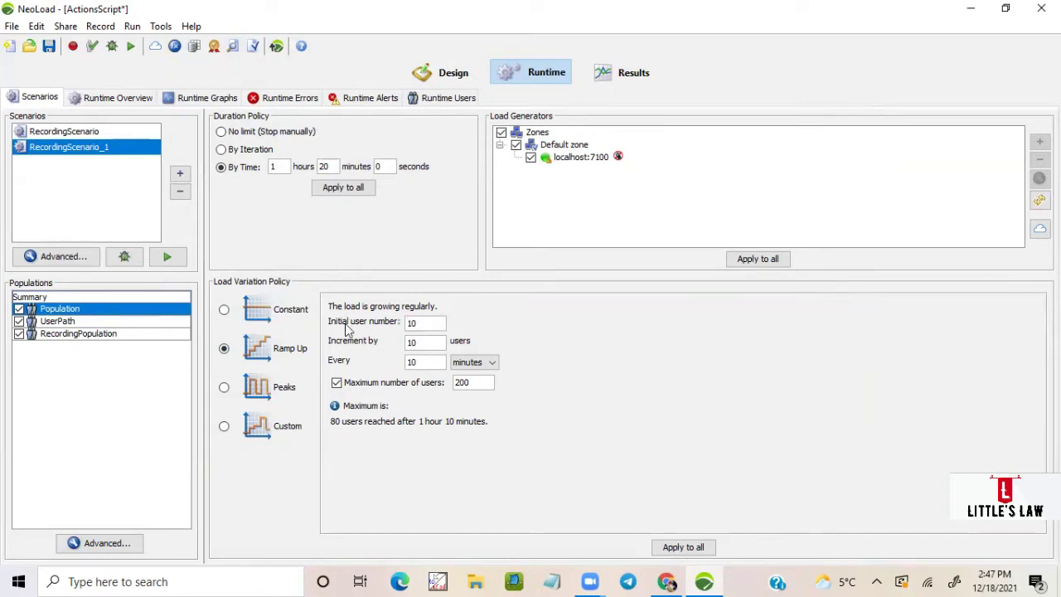
click(468, 363)
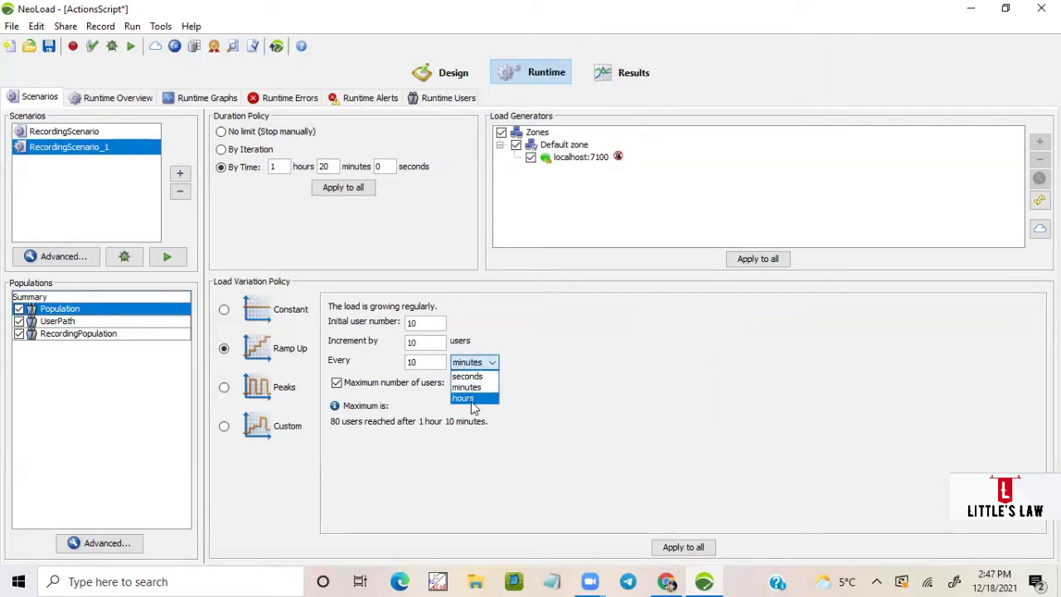
click(542, 370)
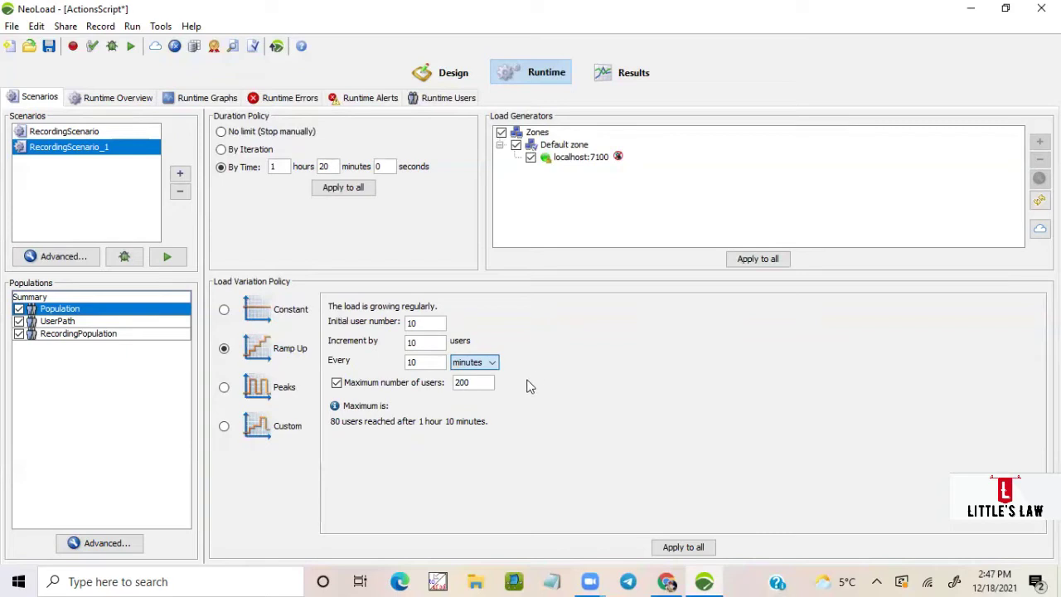
Switch the load variation policy to Peaks and compare its settings under the By Iteration and By Time durations, ending on By Time.
click(224, 390)
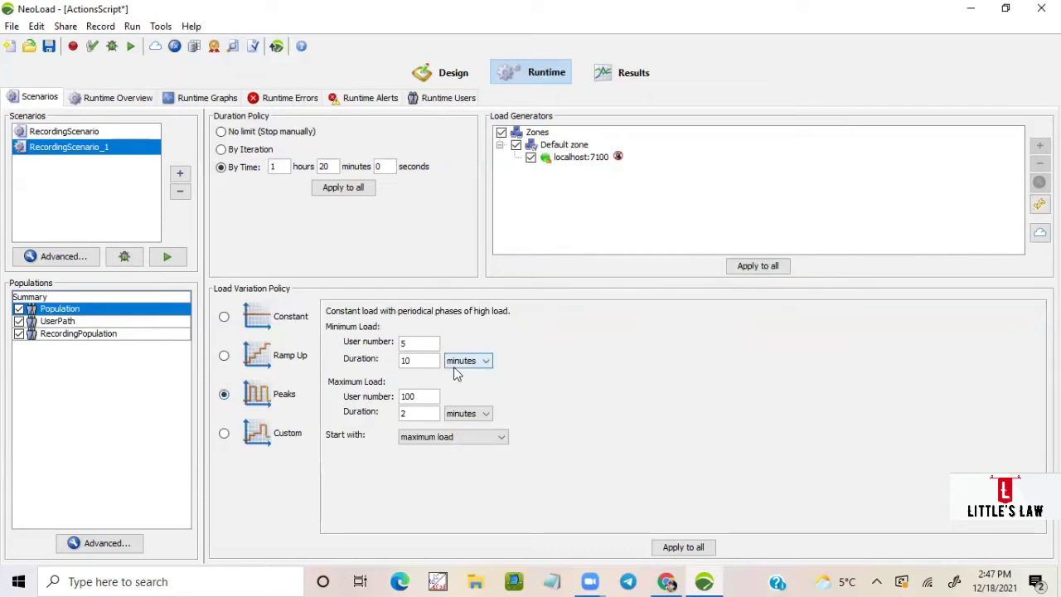
click(418, 347)
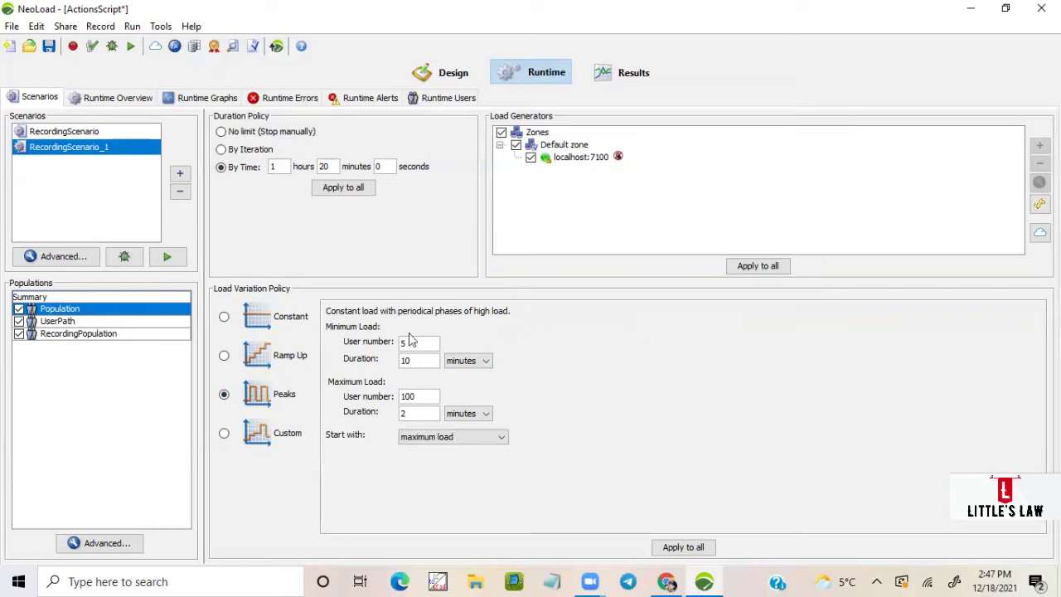
click(221, 149)
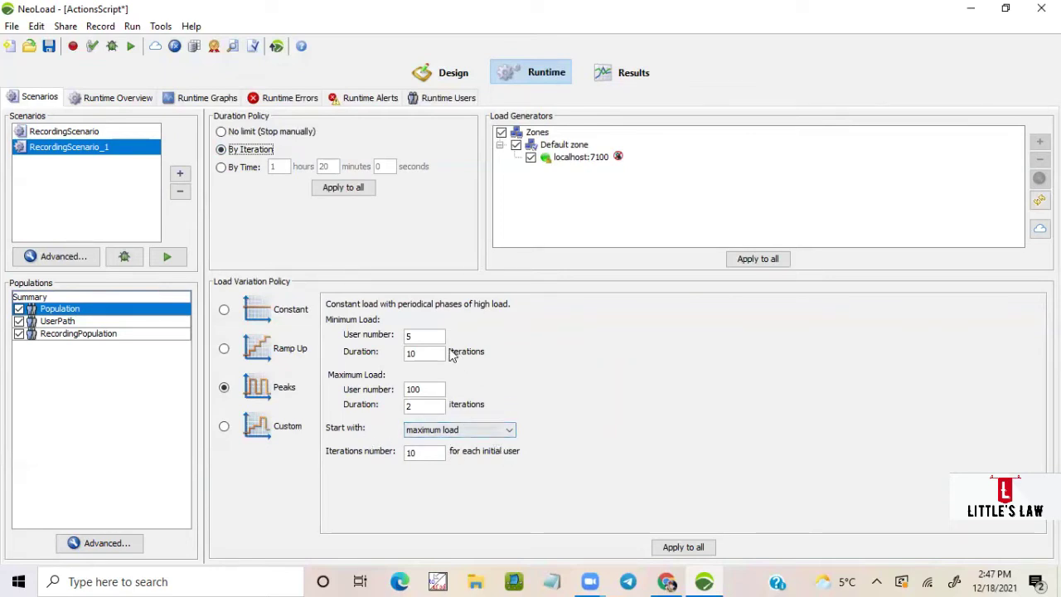
click(221, 167)
click(469, 362)
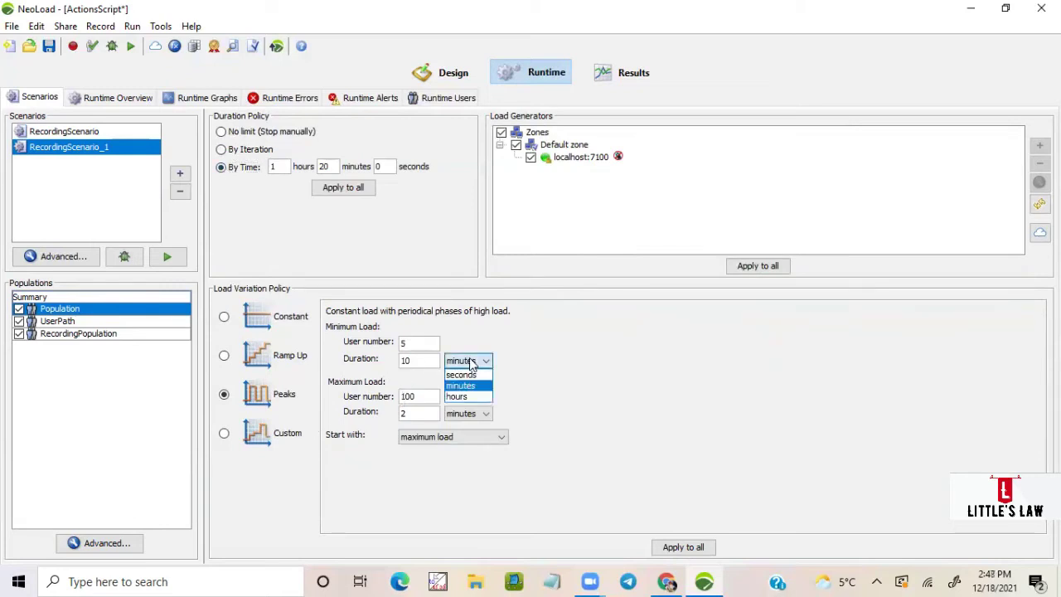
click(224, 358)
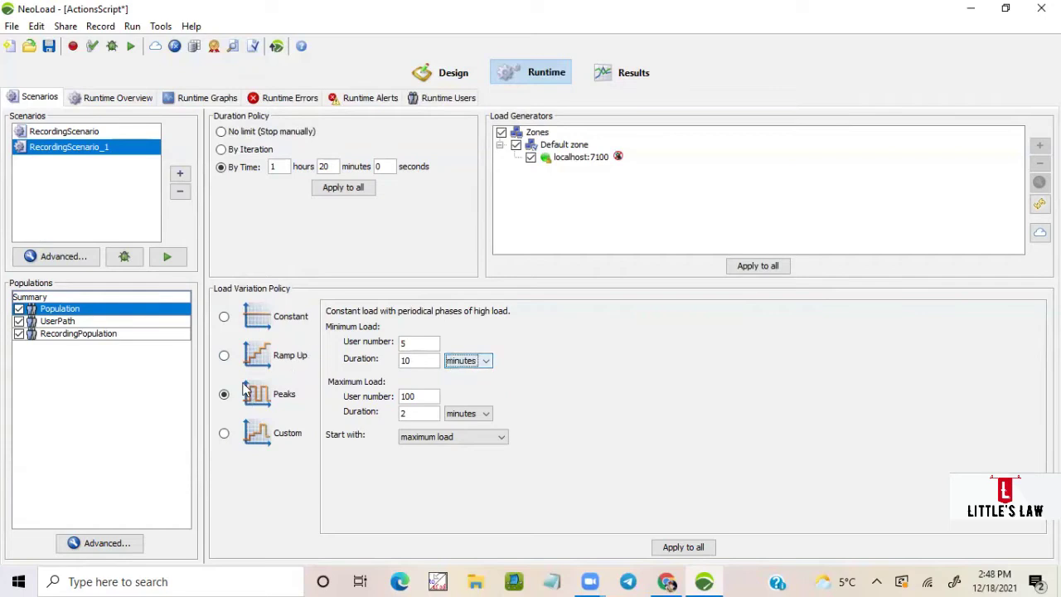
click(221, 150)
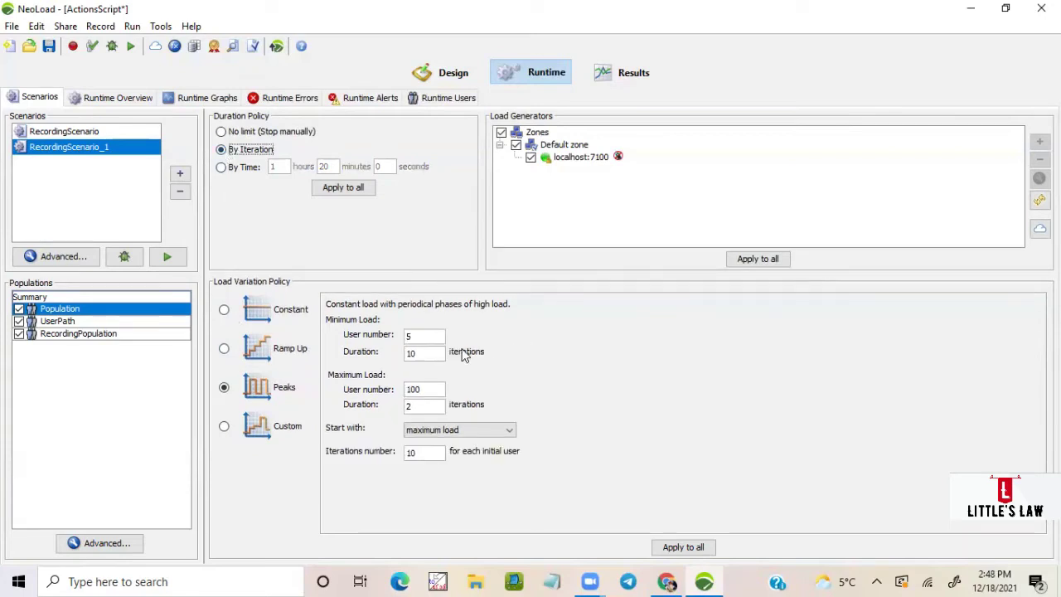
click(222, 167)
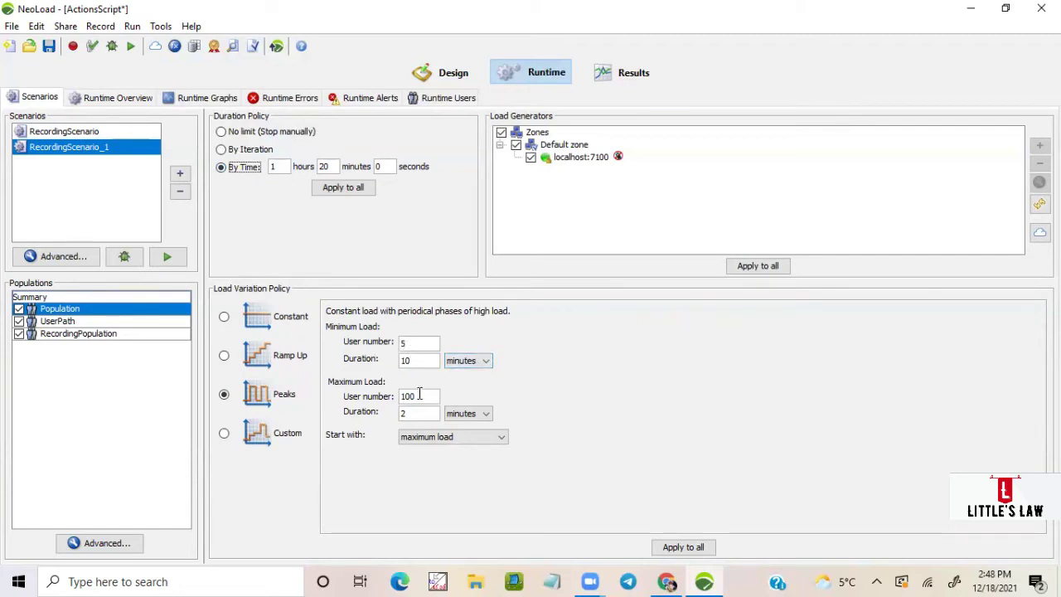
Try seconds and minutes as the unit of the Peaks minimum load duration, and set it to hours.
click(480, 364)
click(479, 375)
click(479, 362)
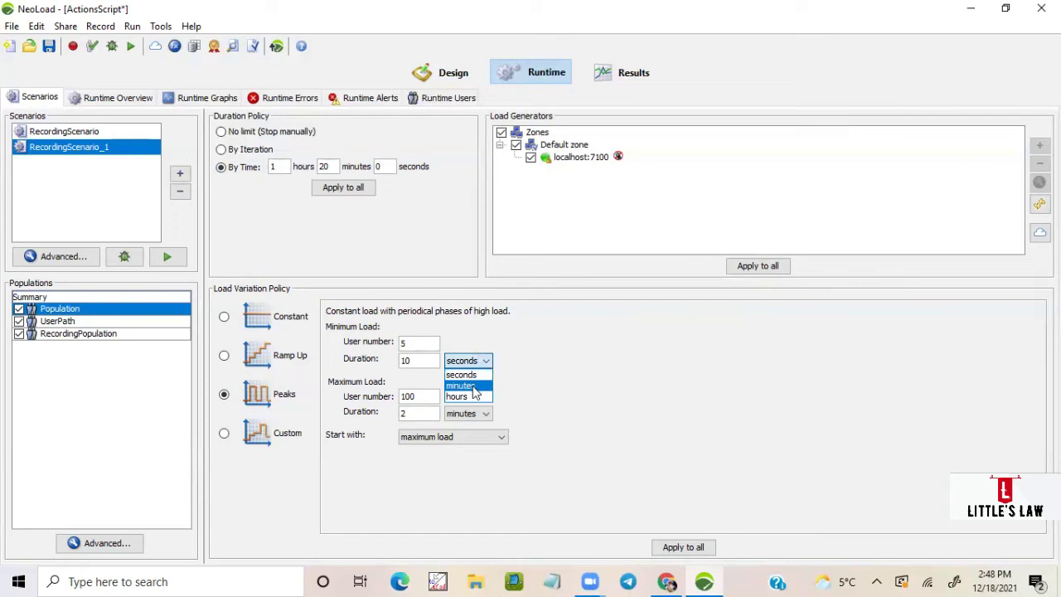
click(476, 388)
click(474, 361)
click(468, 396)
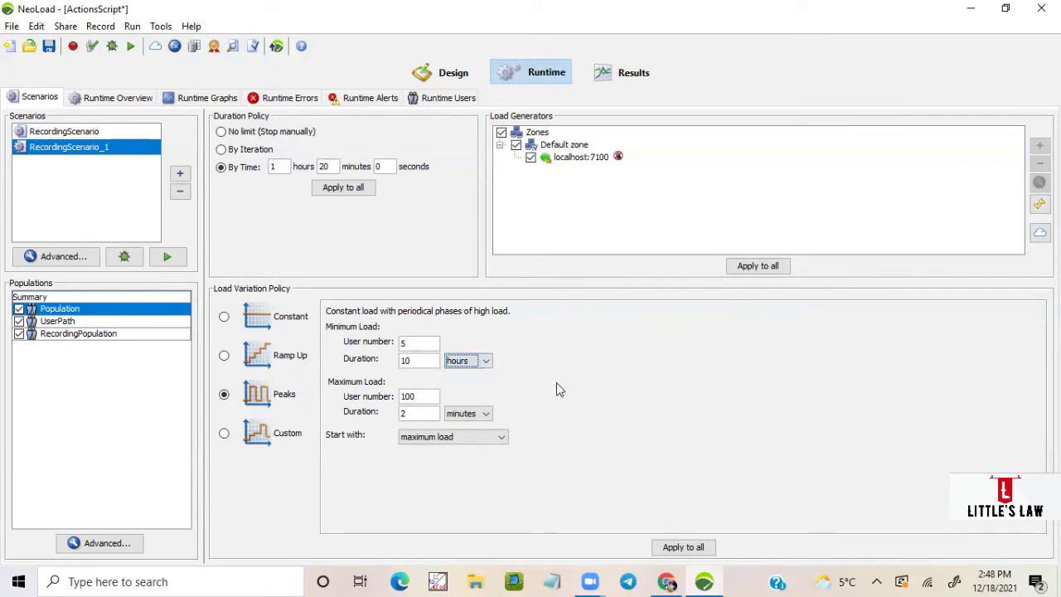
Switch the load variation policy to Custom and open its load graph for editing, with the whole editor in view.
click(224, 433)
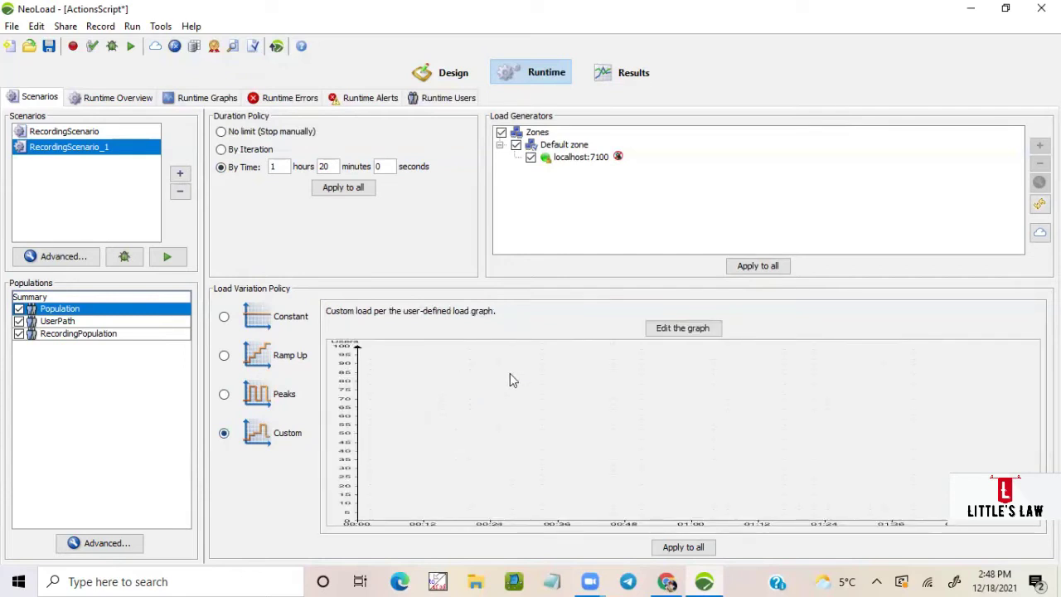
click(679, 329)
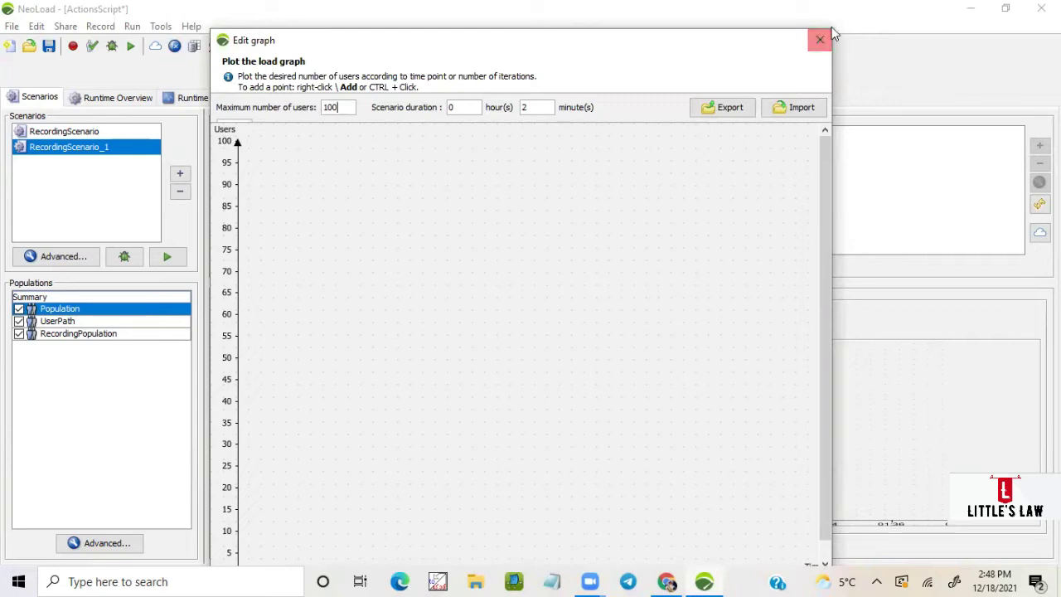
drag(829, 27, 666, 97)
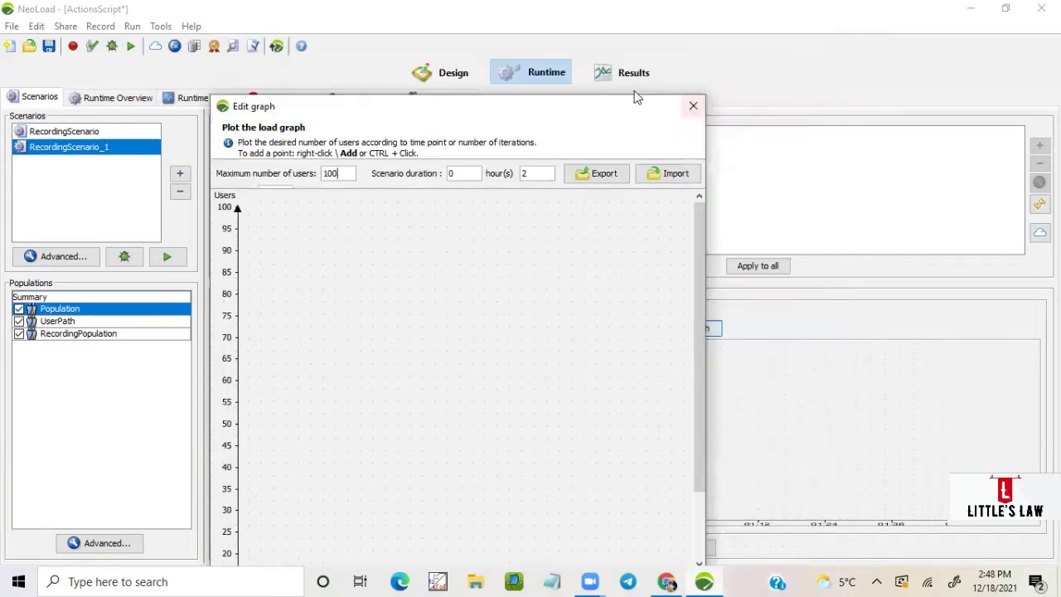
drag(555, 116, 572, 46)
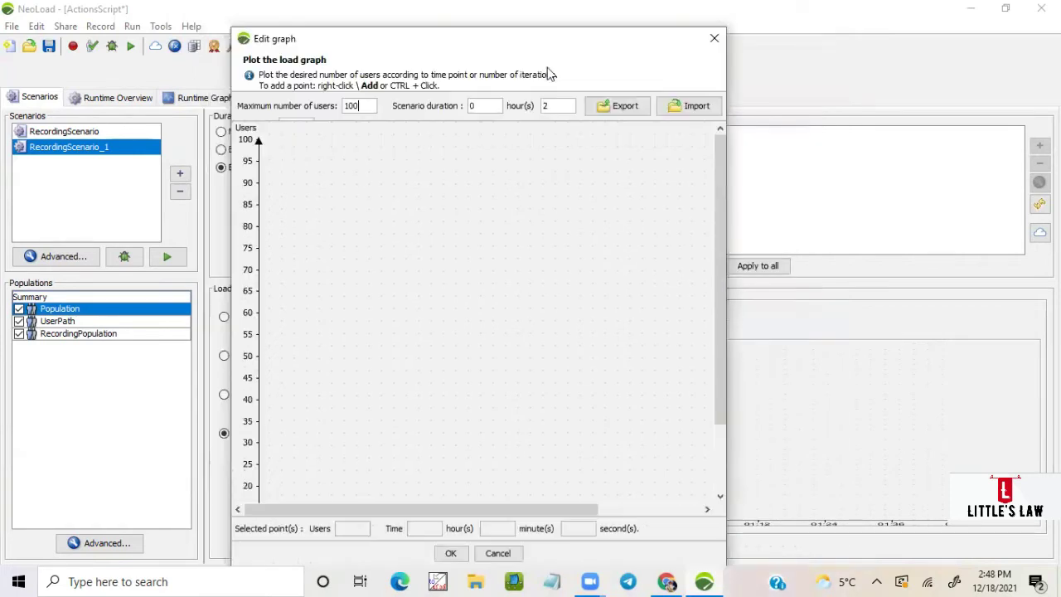
mouse_move(724, 231)
mouse_down()
mouse_move(717, 329)
mouse_move(729, 233)
mouse_up()
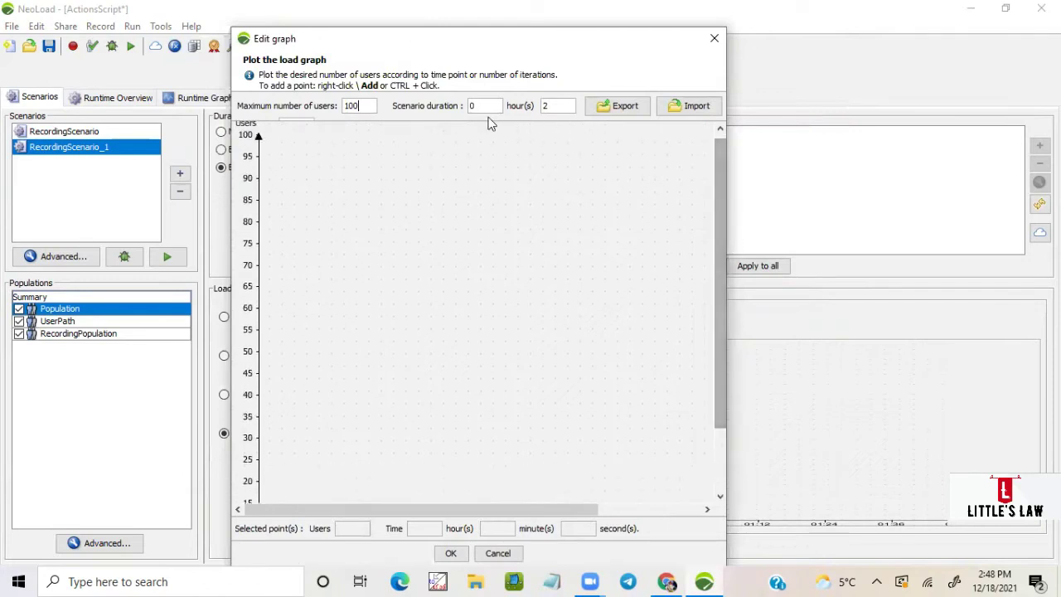
Try a scenario duration of 1 hour 30 minutes in the load graph editor, check its time axis, and close the editor without confirming.
drag(485, 107, 429, 109)
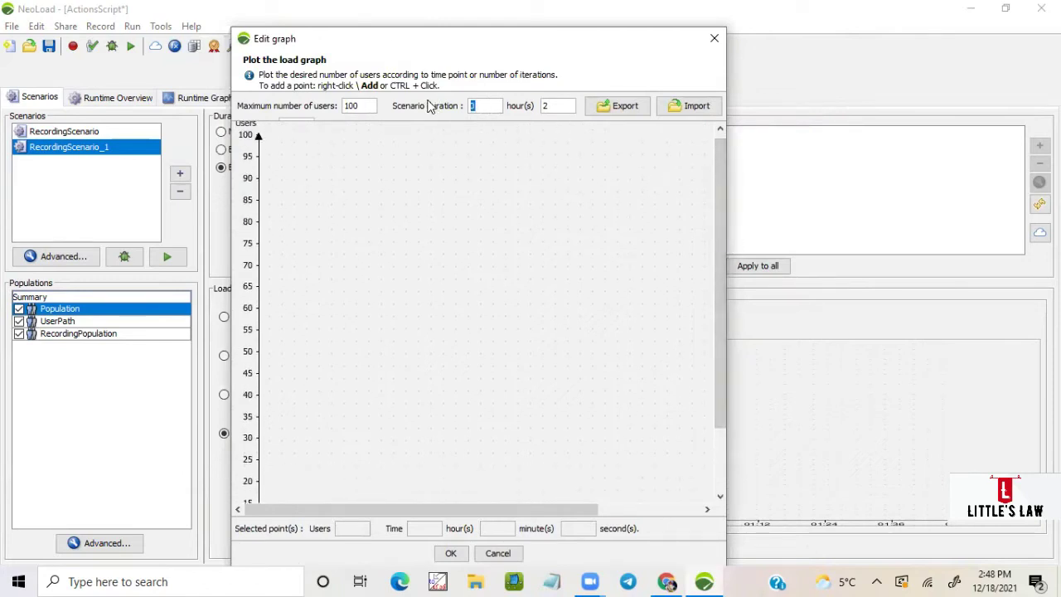
drag(548, 104, 511, 103)
drag(611, 41, 557, 14)
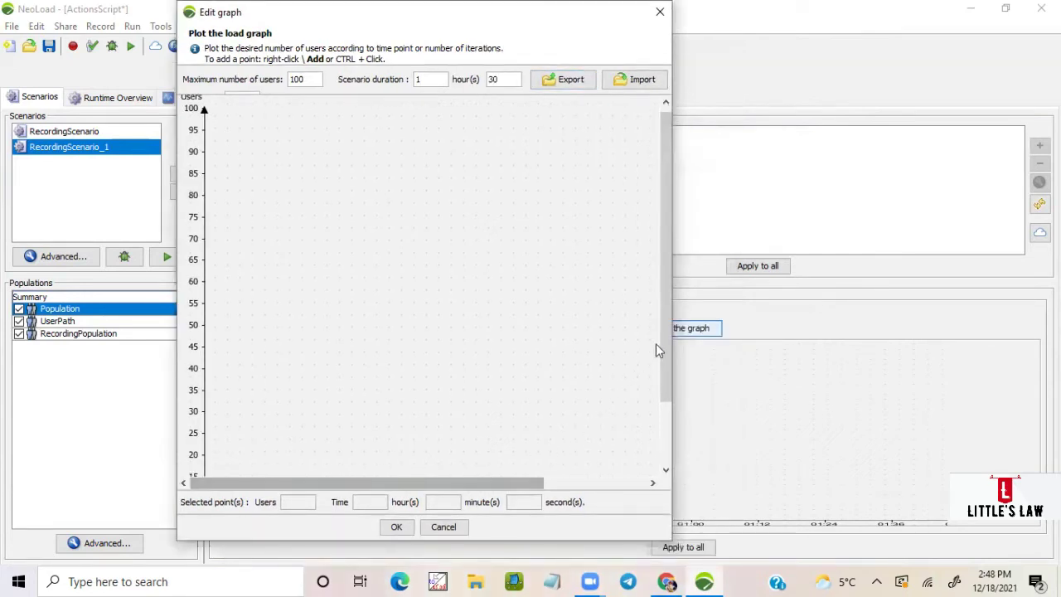
drag(663, 355, 604, 484)
drag(519, 482, 640, 485)
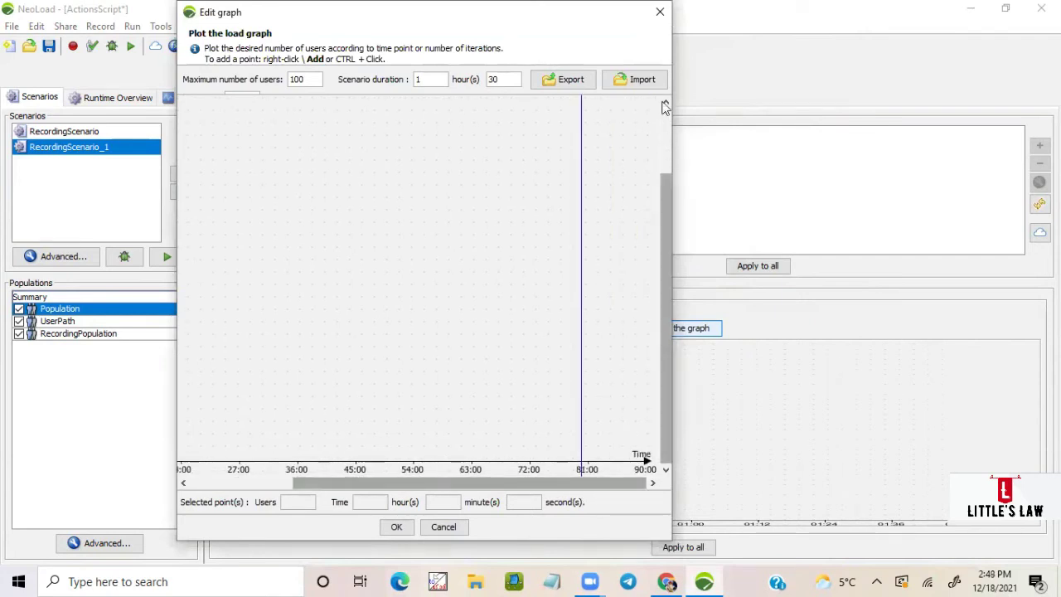
click(660, 14)
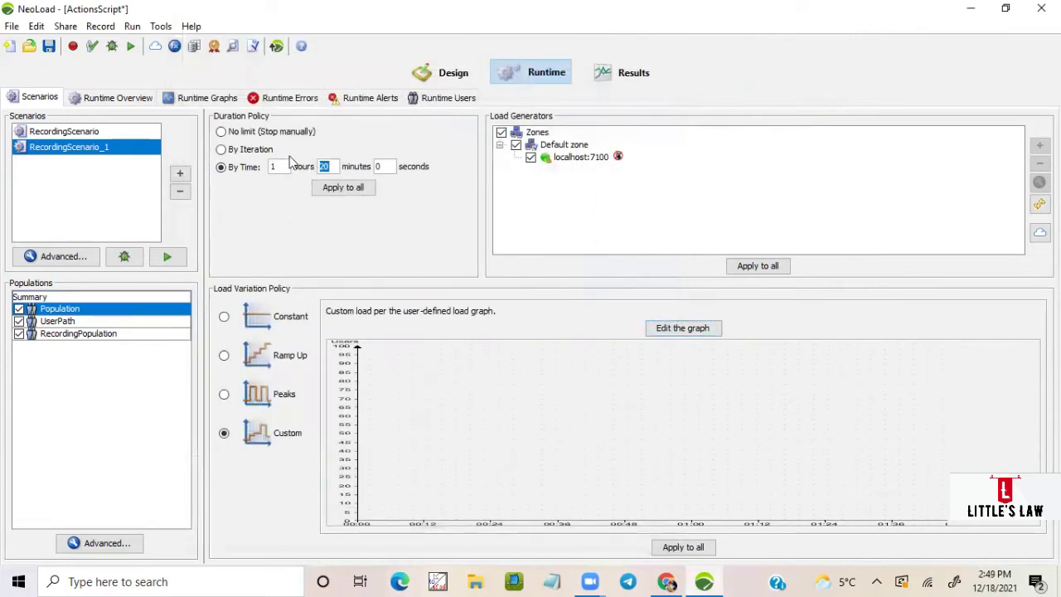
Set the By Time duration policy to 1 hour 30 minutes and reopen the Custom load graph to check its user and time axes.
text(30)
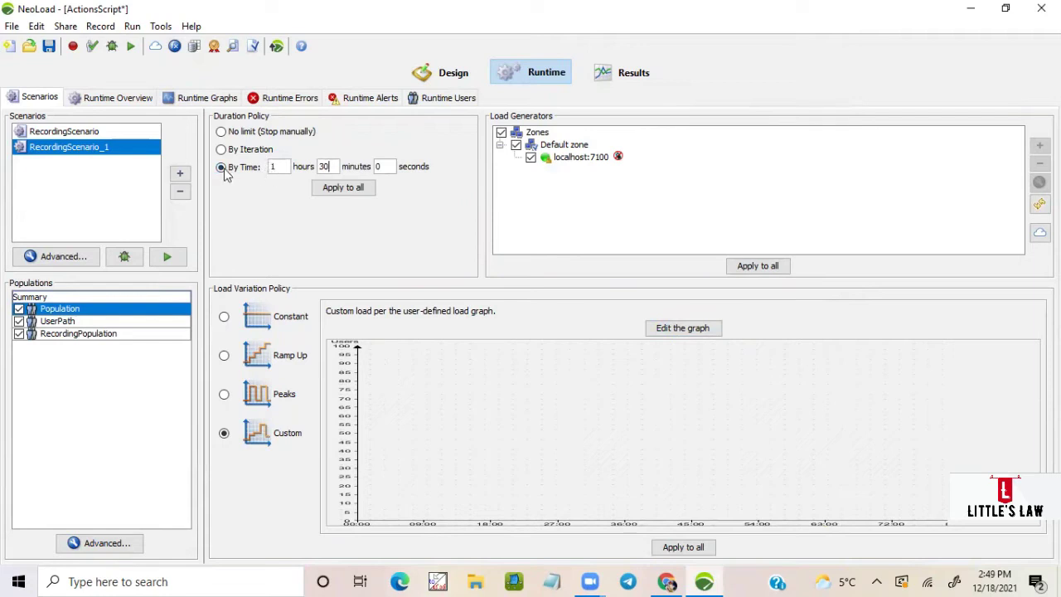
click(675, 328)
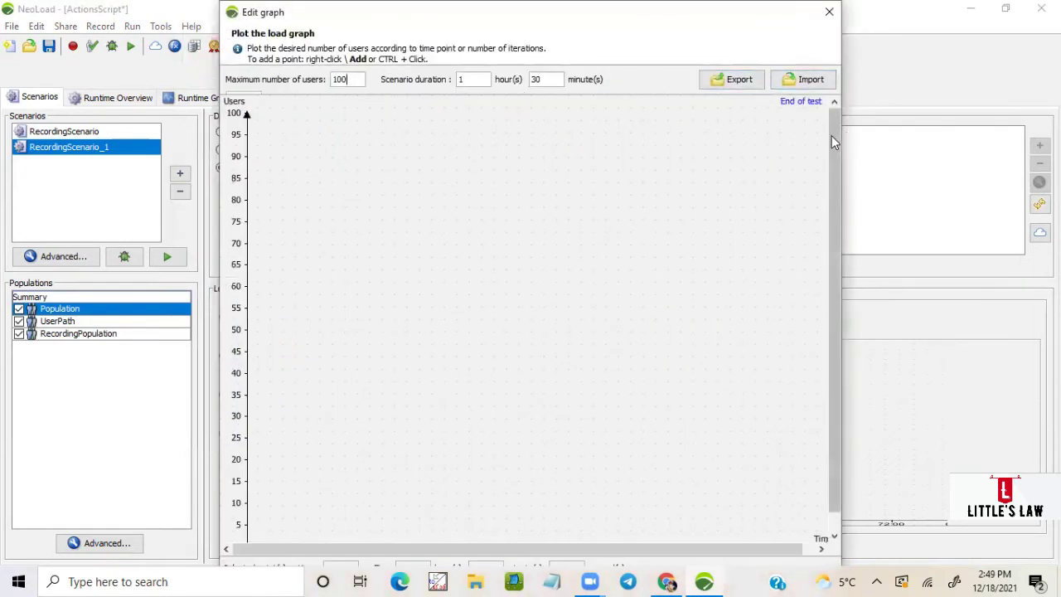
drag(833, 169, 839, 331)
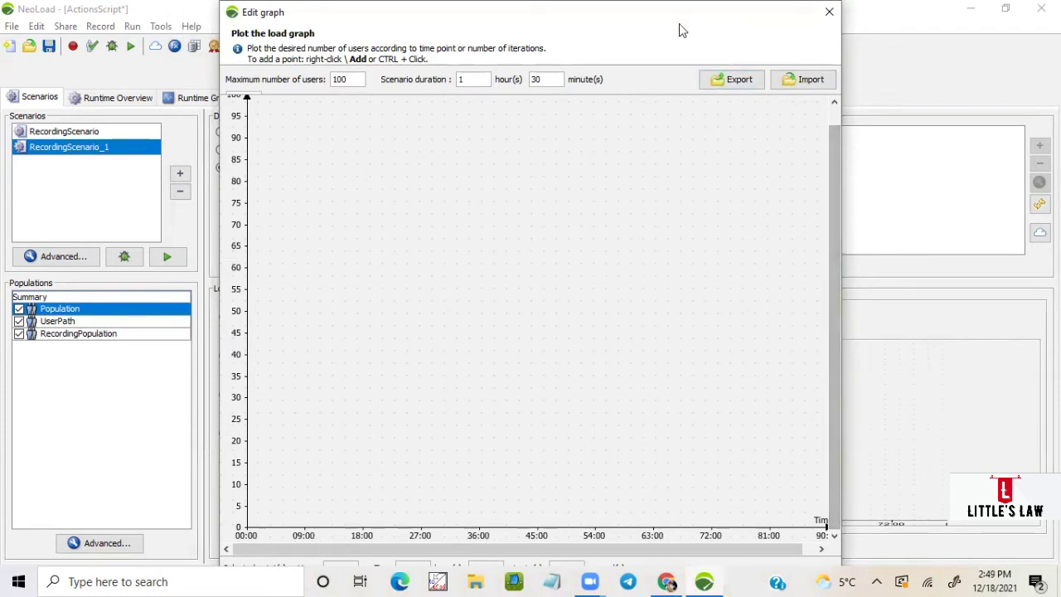
drag(682, 17, 674, 32)
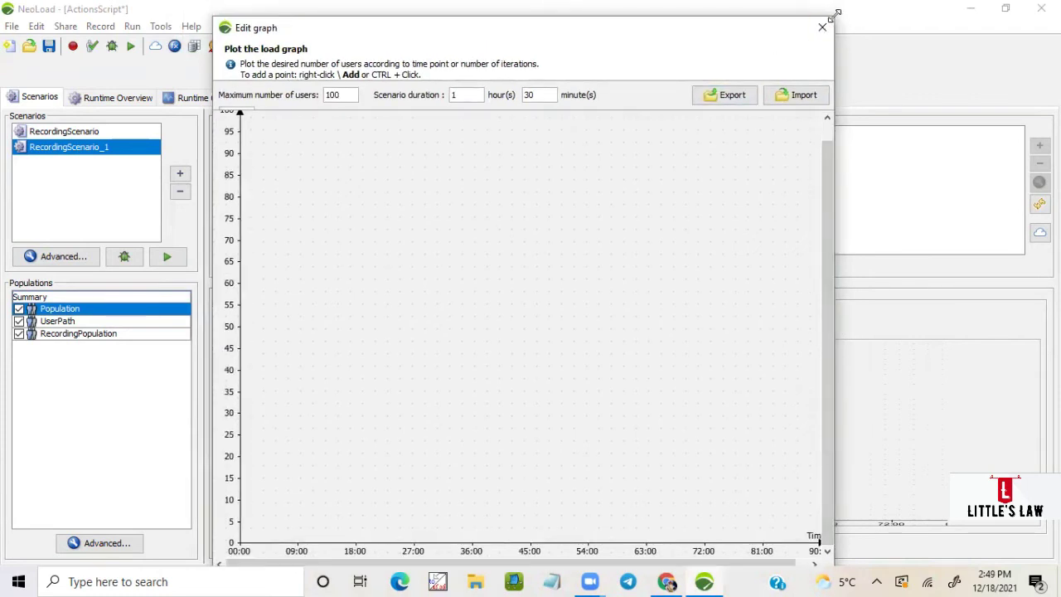
drag(837, 13, 783, 59)
drag(635, 75, 653, 32)
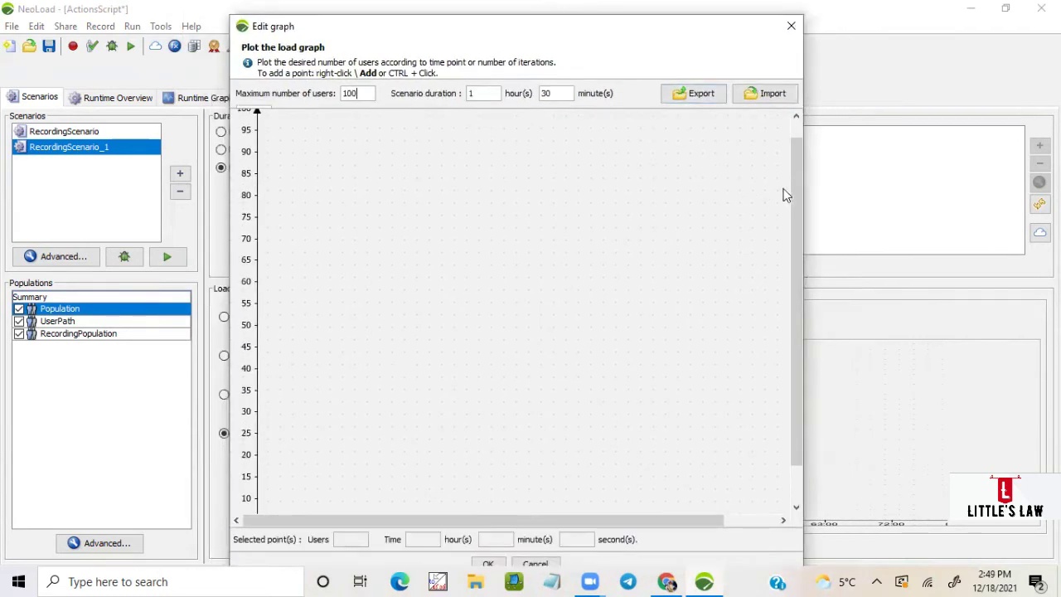
drag(803, 177, 792, 153)
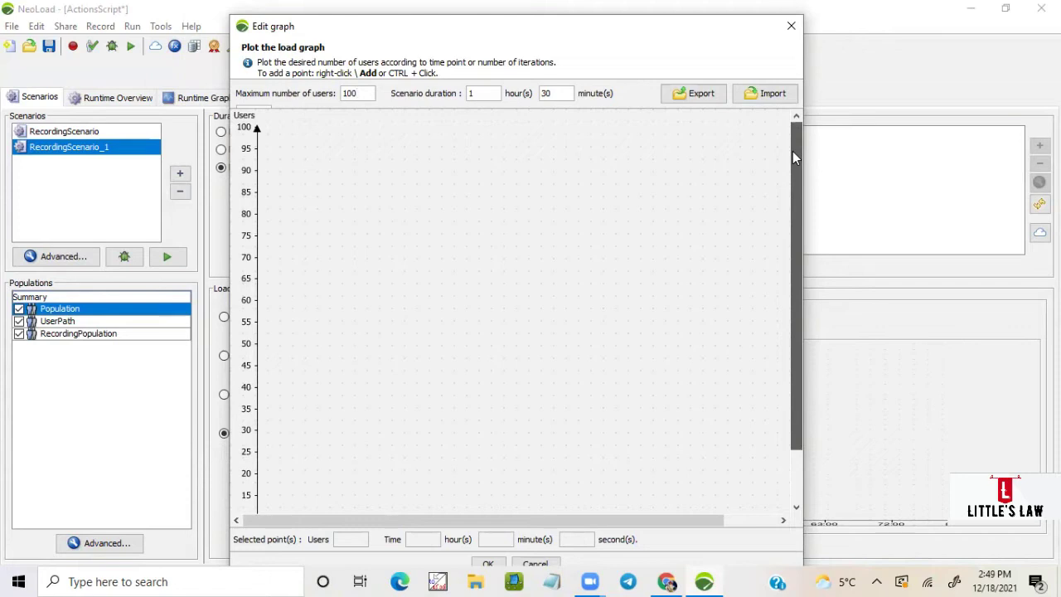
drag(793, 151, 817, 476)
key(Right)
key(Right)
key(Right)
key(Right)
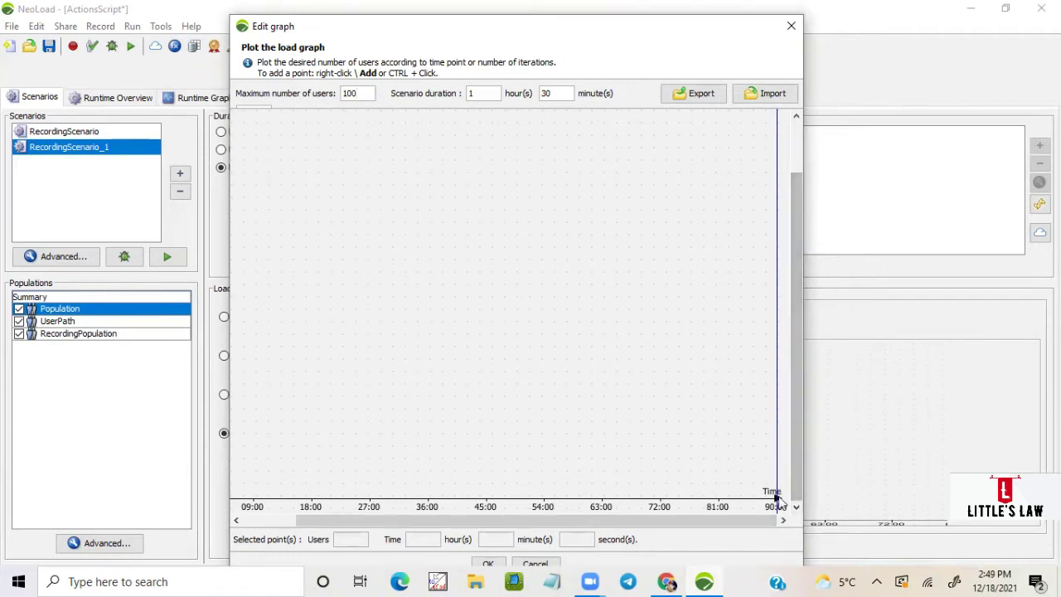
Try 20 minutes in place of 30 in the load graph's scenario duration, check the time axis, and restore 1 hour 30 minutes.
drag(792, 241, 795, 162)
double_click(546, 94)
text(20)
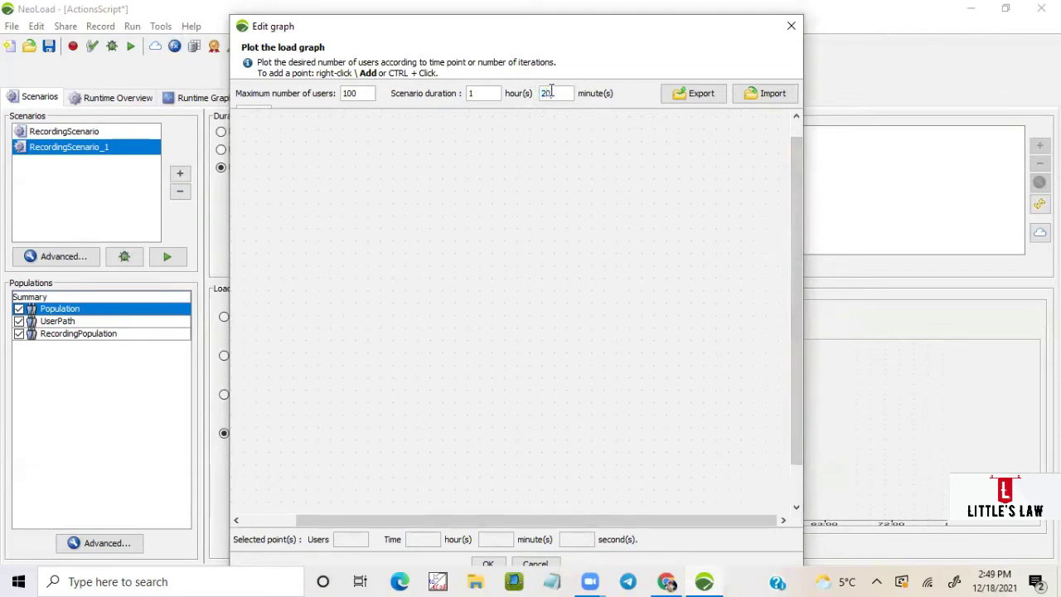
drag(798, 196, 796, 236)
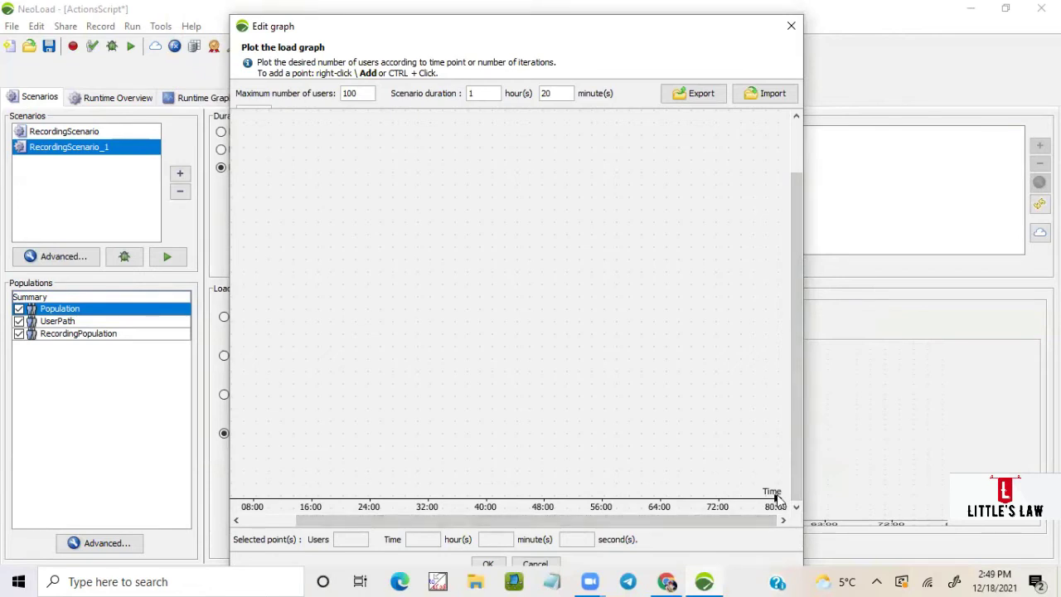
mouse_move(799, 486)
mouse_down()
mouse_move(807, 382)
mouse_move(800, 502)
mouse_up()
text(20)
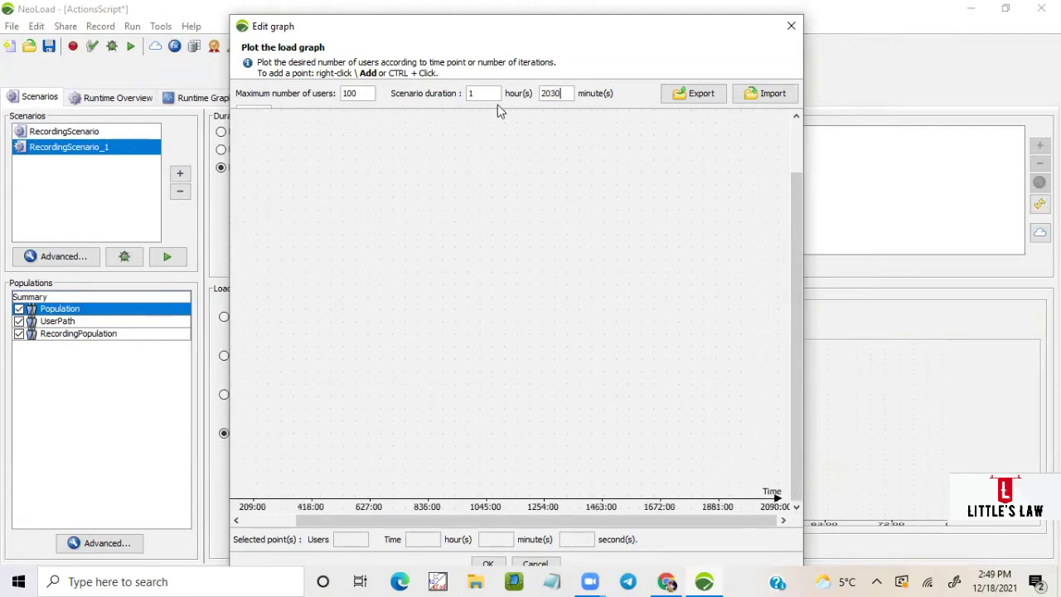
key(BackSpace)
key(BackSpace)
key(BackSpace)
key(BackSpace)
text(30)
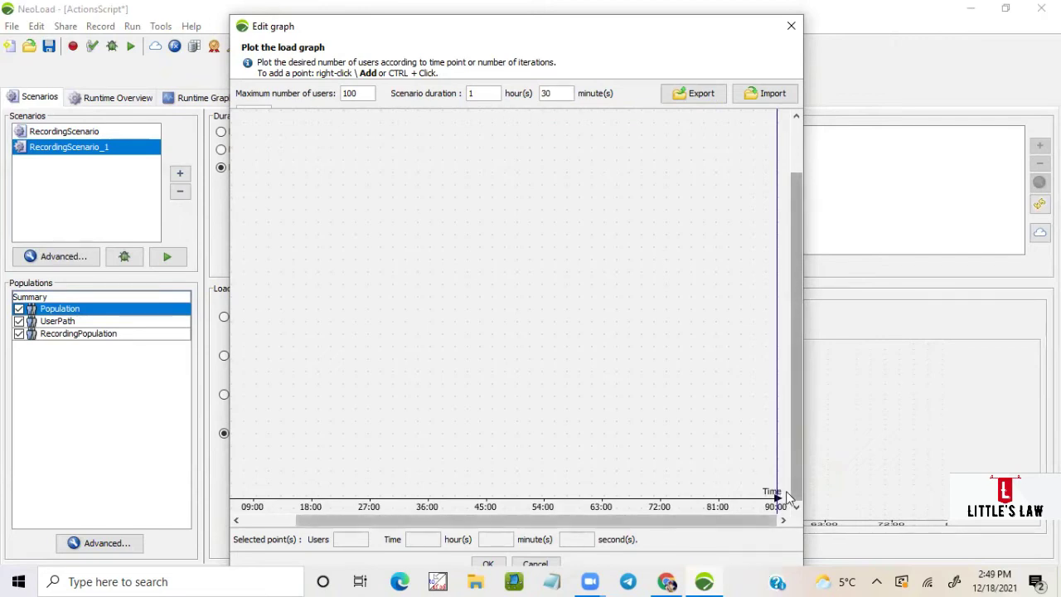
Add two load graph points at 100 users, one at about 15 minutes and one at about 1 hour 21 minutes.
scroll(771, 489, left, 3)
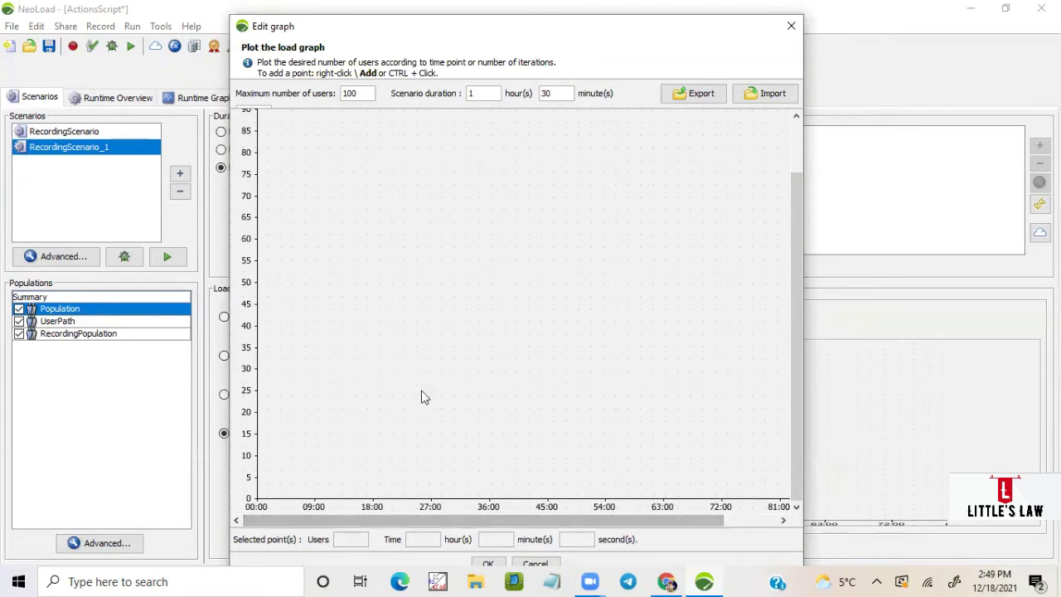
scroll(796, 218, up, 3)
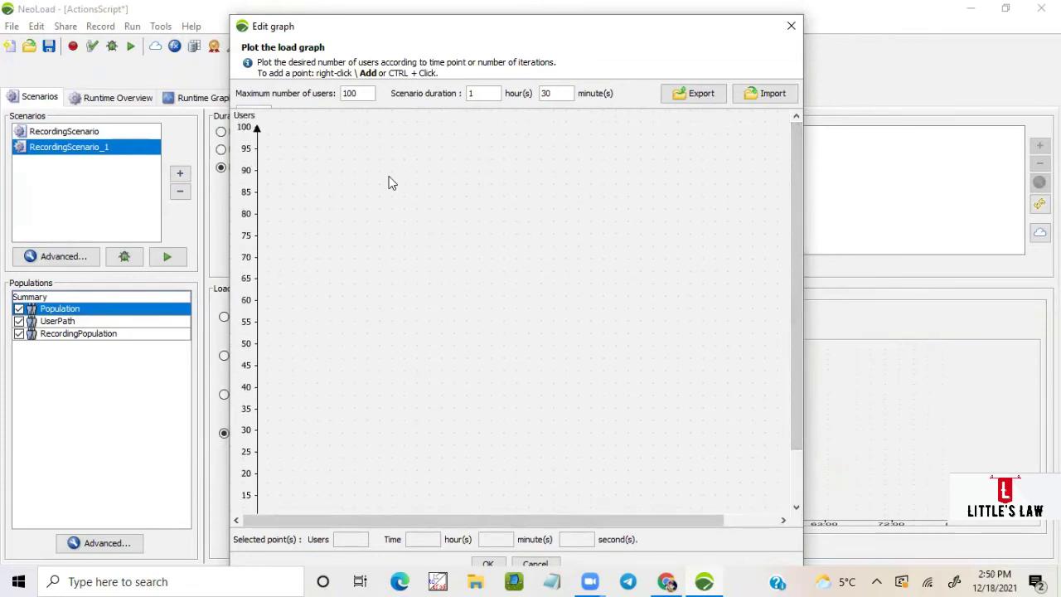
ctrl+click(351, 130)
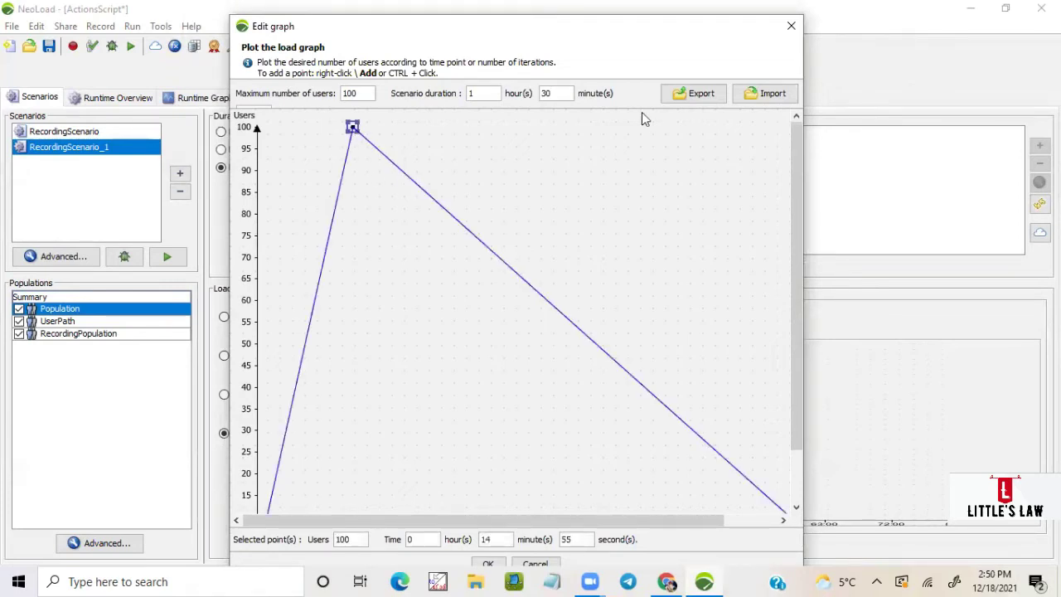
drag(795, 256, 791, 351)
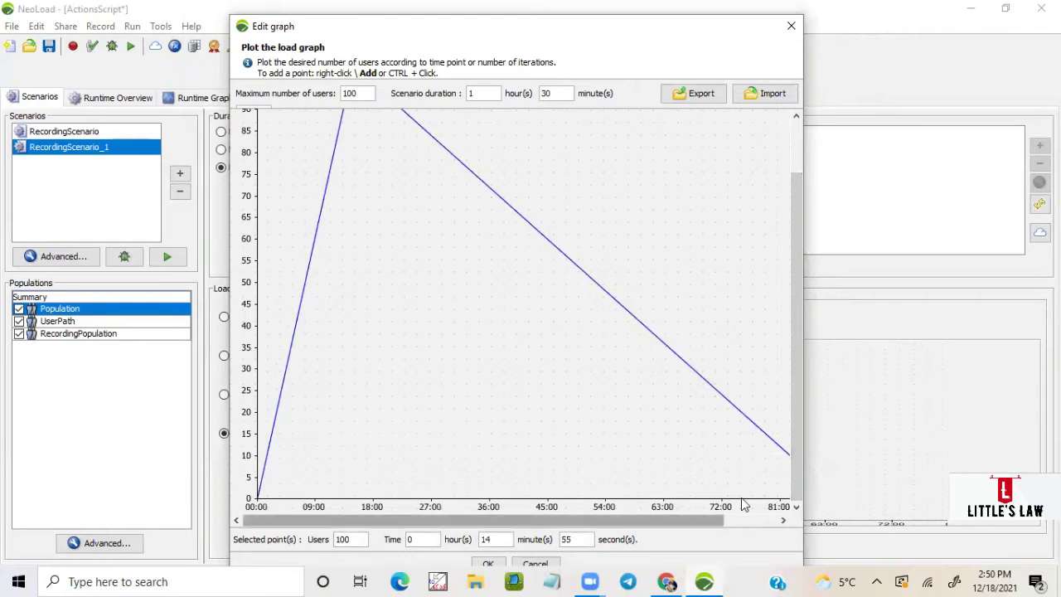
scroll(744, 505, right, 3)
scroll(744, 505, right, 1)
drag(798, 446, 802, 373)
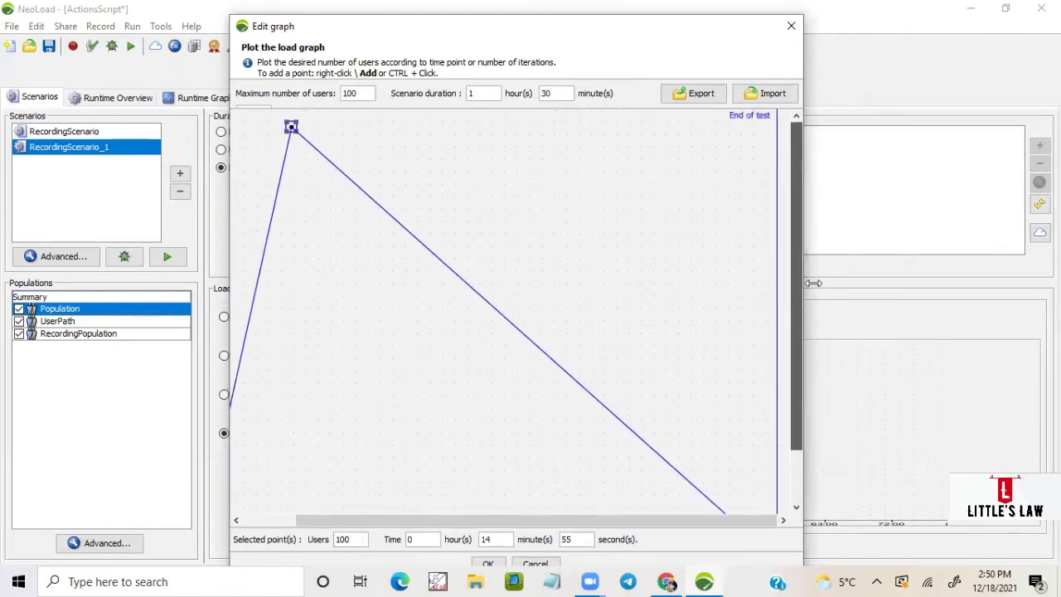
ctrl+click(714, 123)
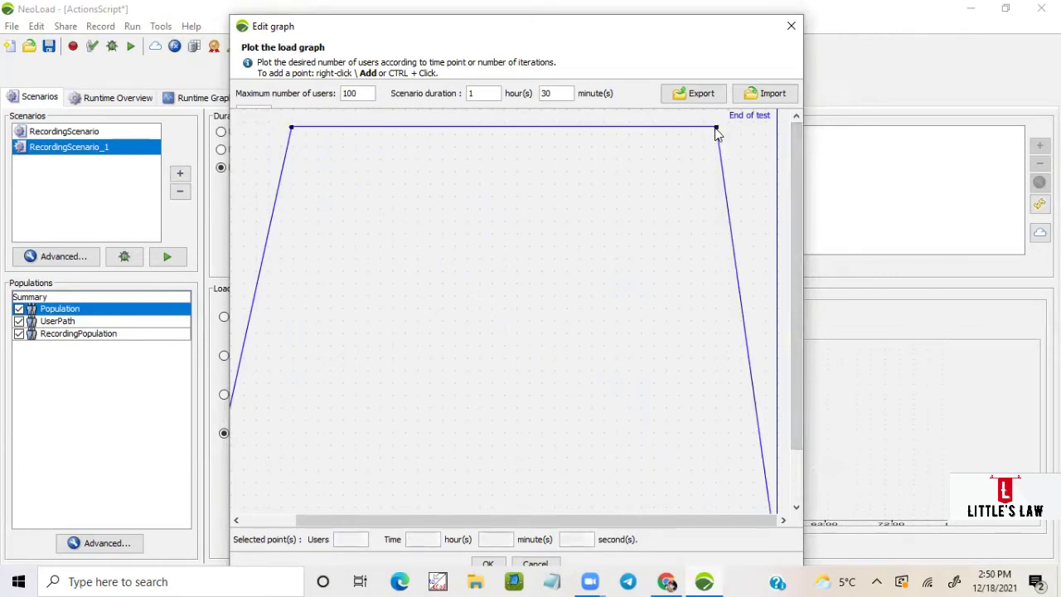
Select each of the two plotted points to check its user number and time, and examine the ramp-down to the end of the test.
click(291, 129)
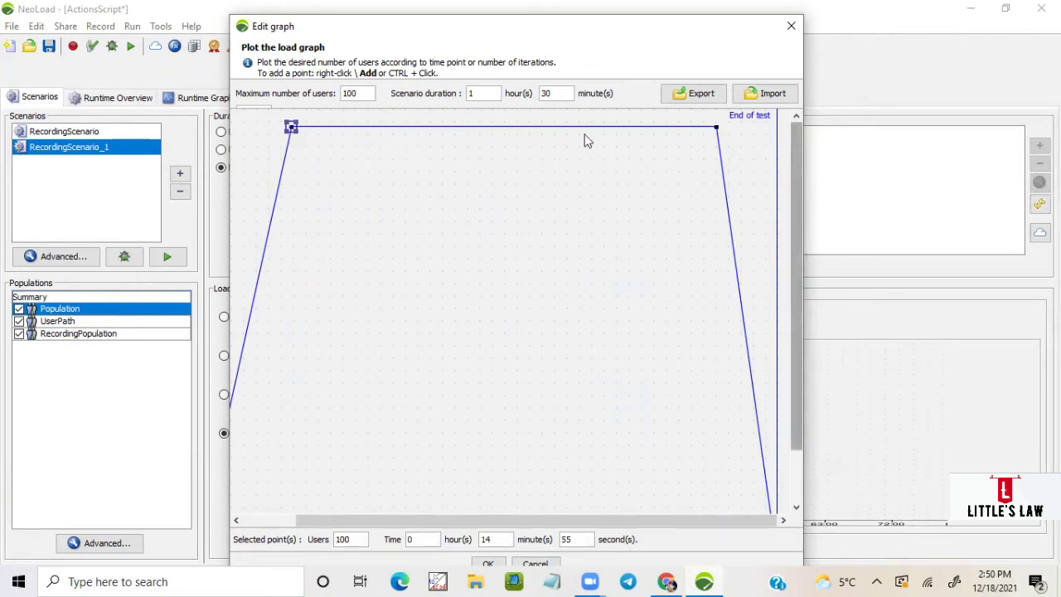
click(716, 131)
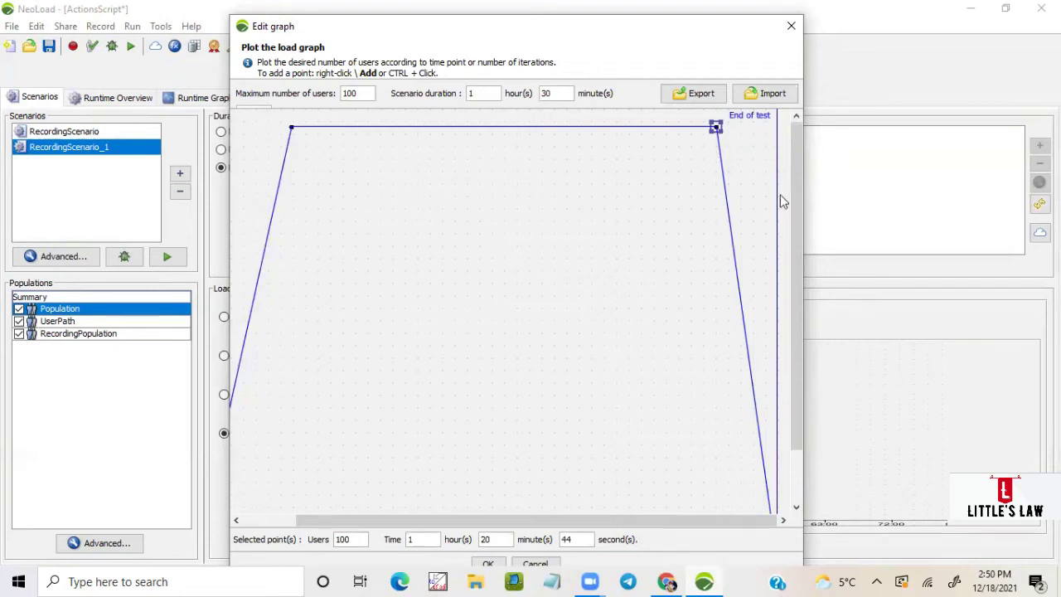
drag(797, 179, 784, 503)
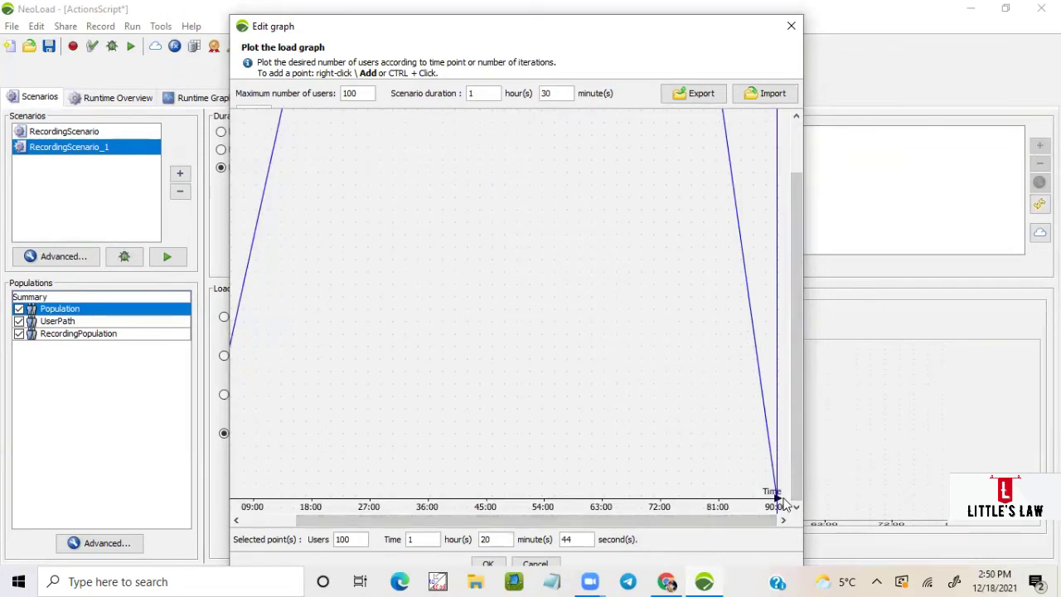
scroll(783, 504, left, 3)
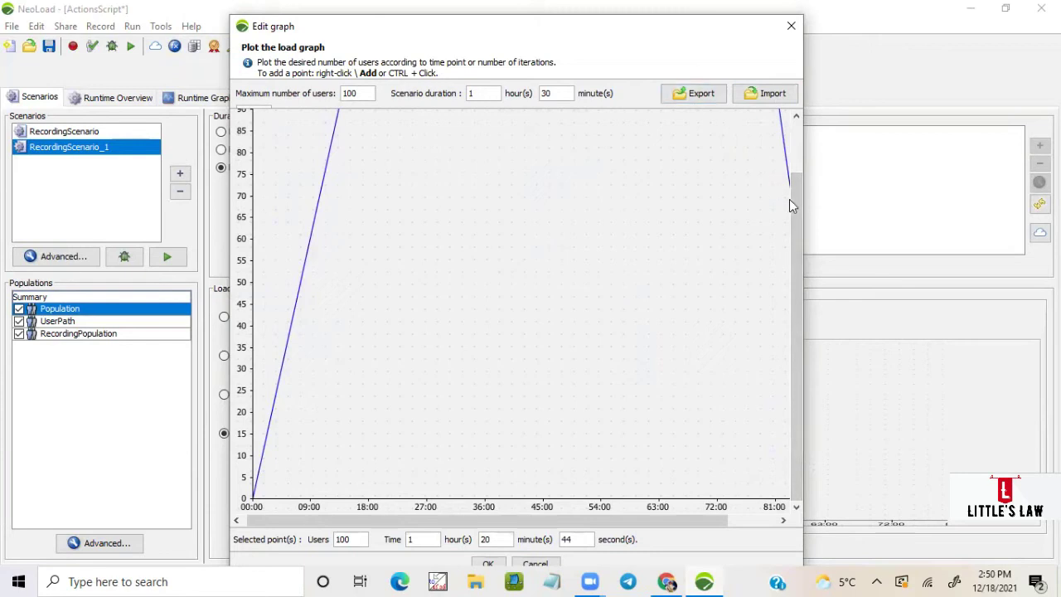
scroll(619, 167, up, 2)
Set the time of the load graph's first 100-user point to 0 hours 10 minutes 0 seconds.
click(349, 128)
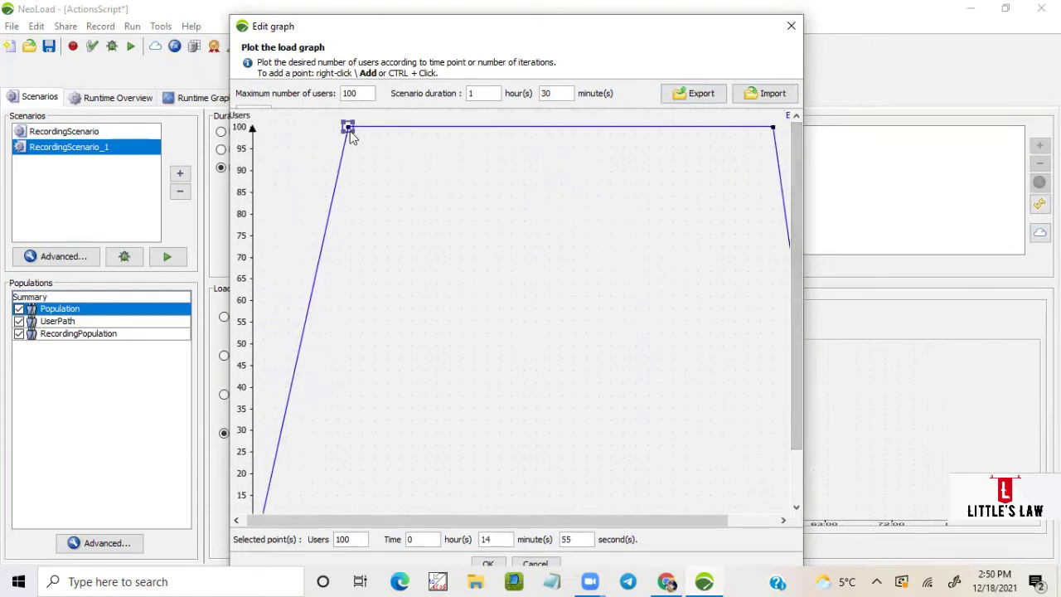
scroll(796, 218, down, 2)
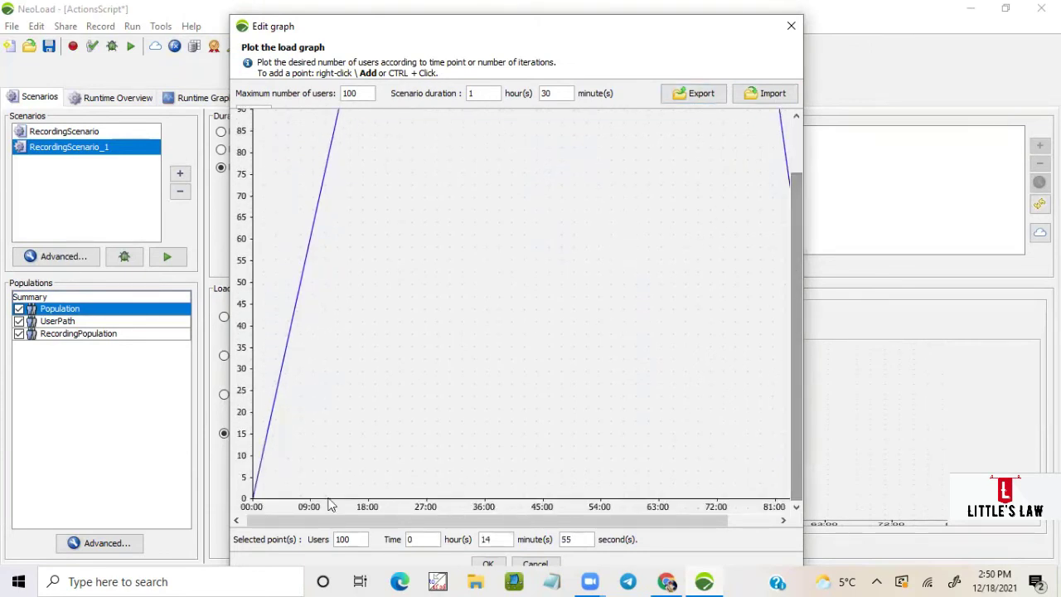
mouse_move(556, 27)
mouse_down()
mouse_move(576, 12)
mouse_move(581, 83)
mouse_move(560, 45)
mouse_up()
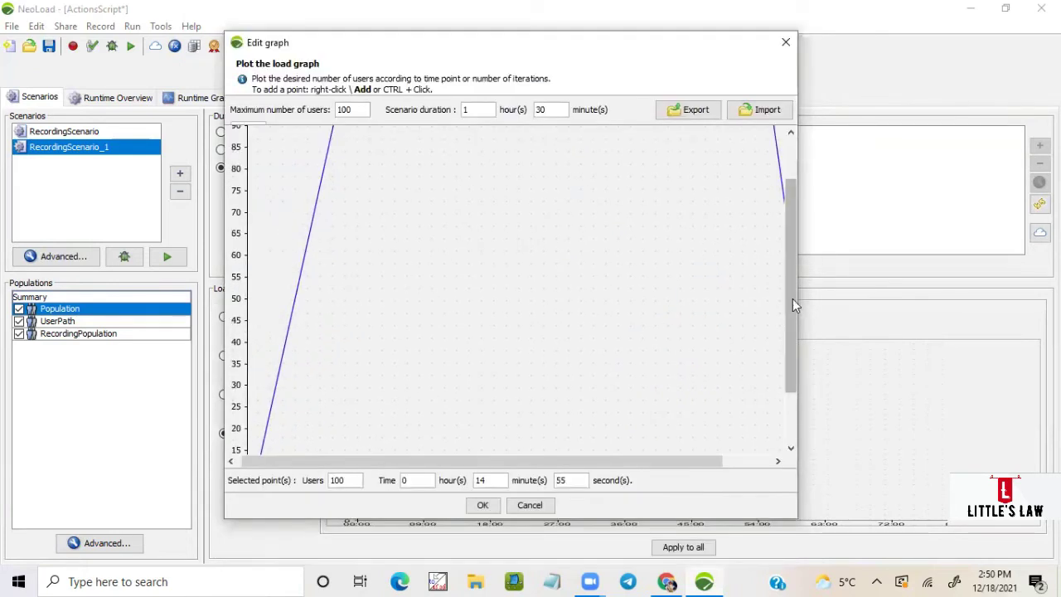
scroll(785, 240, up, 3)
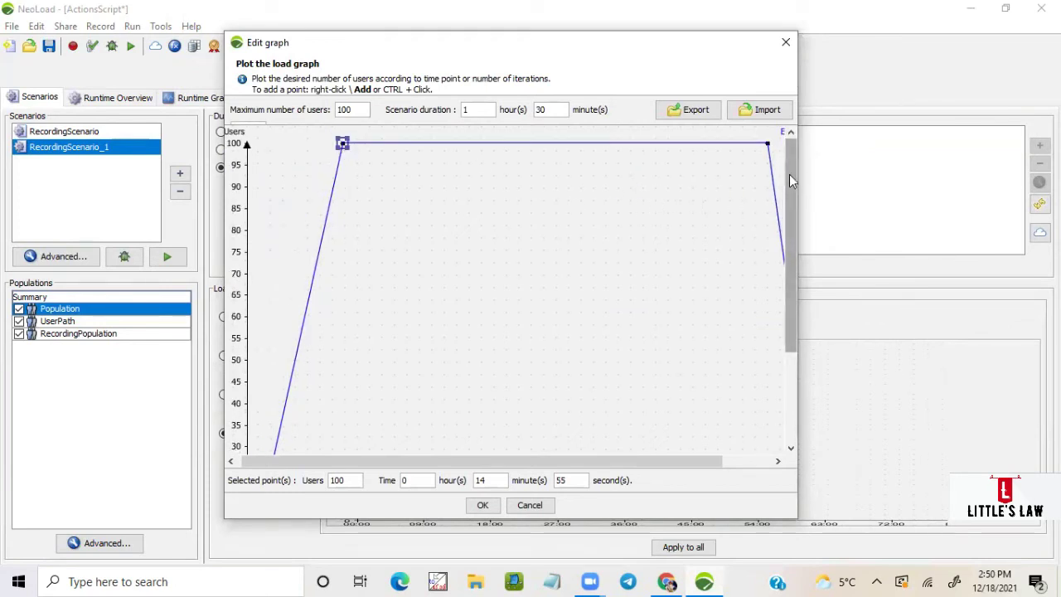
scroll(789, 183, down, 3)
double_click(339, 480)
drag(496, 481, 471, 481)
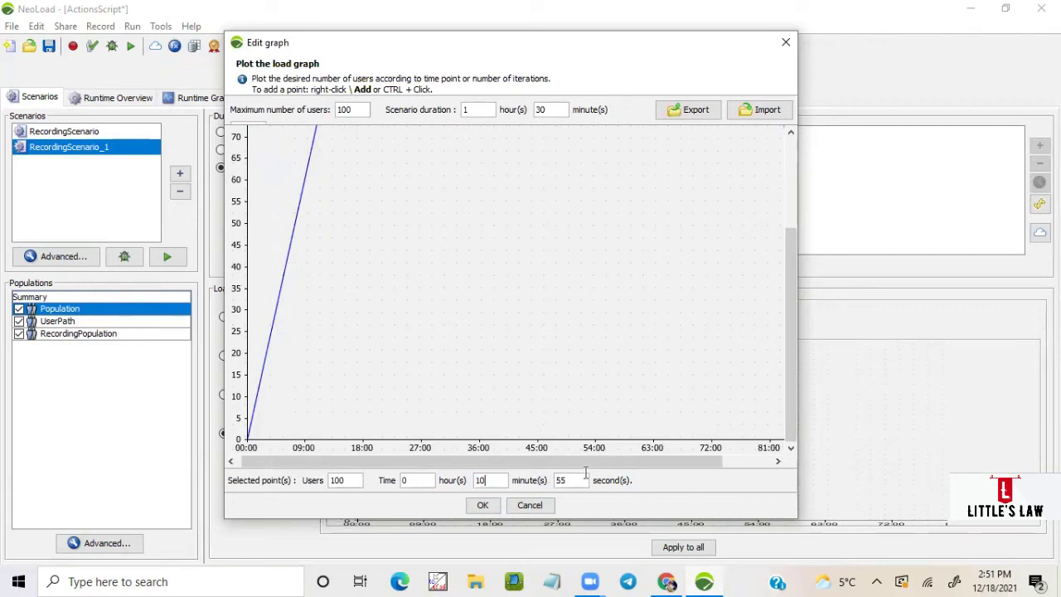
key(BackSpace)
key(BackSpace)
text(0)
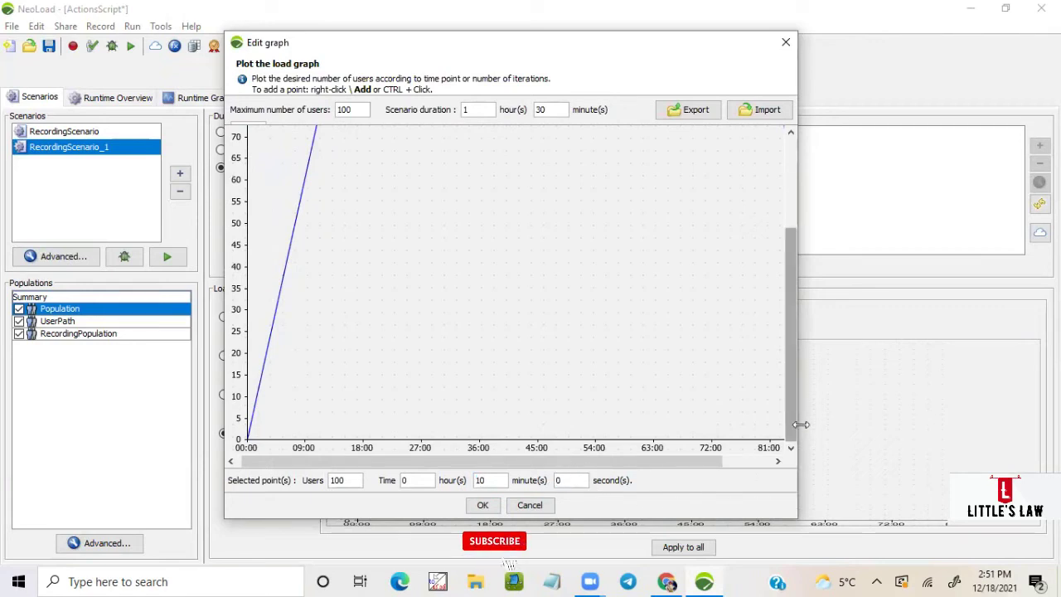
drag(795, 362, 794, 386)
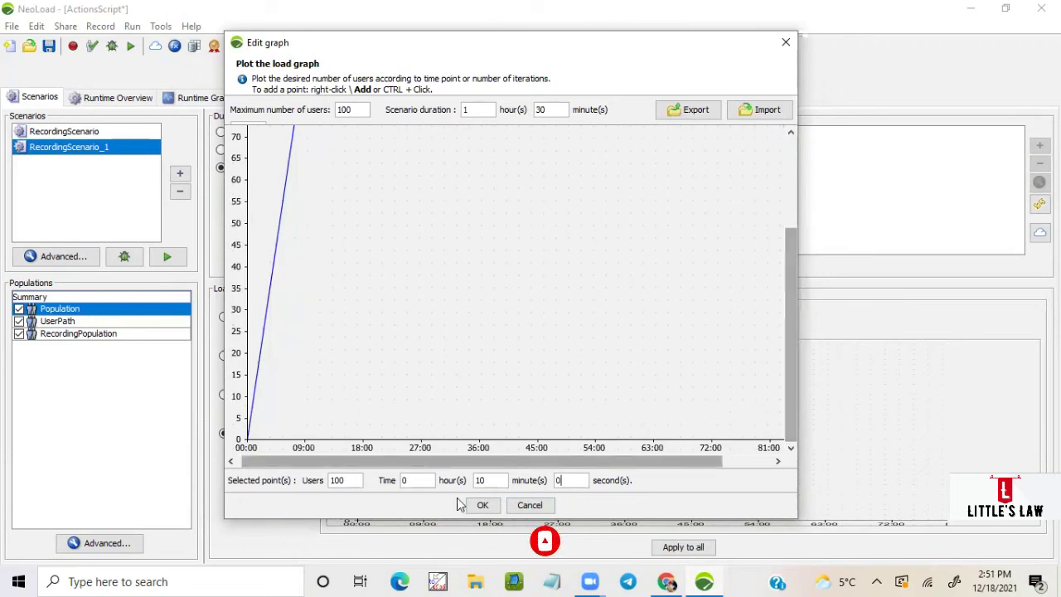
Try 90 users for the 10-minute point, check the slope up to the second point, and restore 100 users.
drag(348, 481, 302, 484)
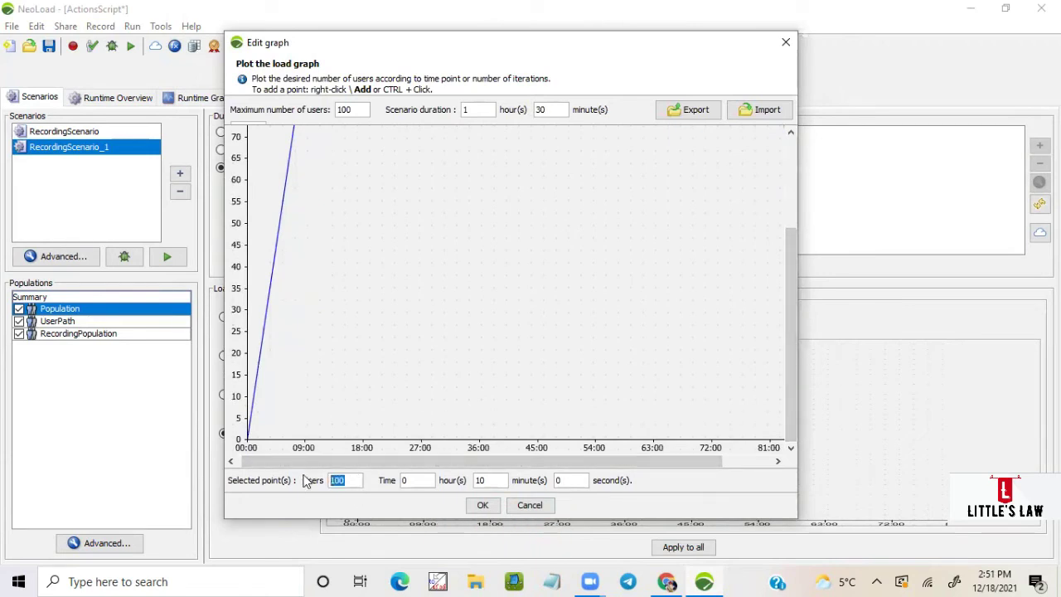
text(90)
drag(791, 398, 788, 272)
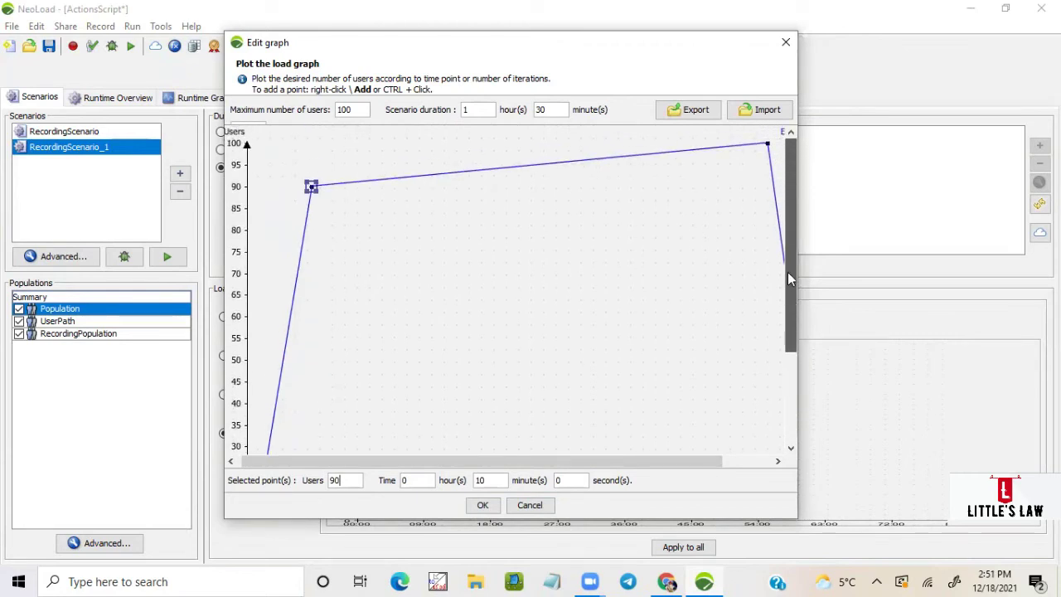
drag(787, 272, 788, 389)
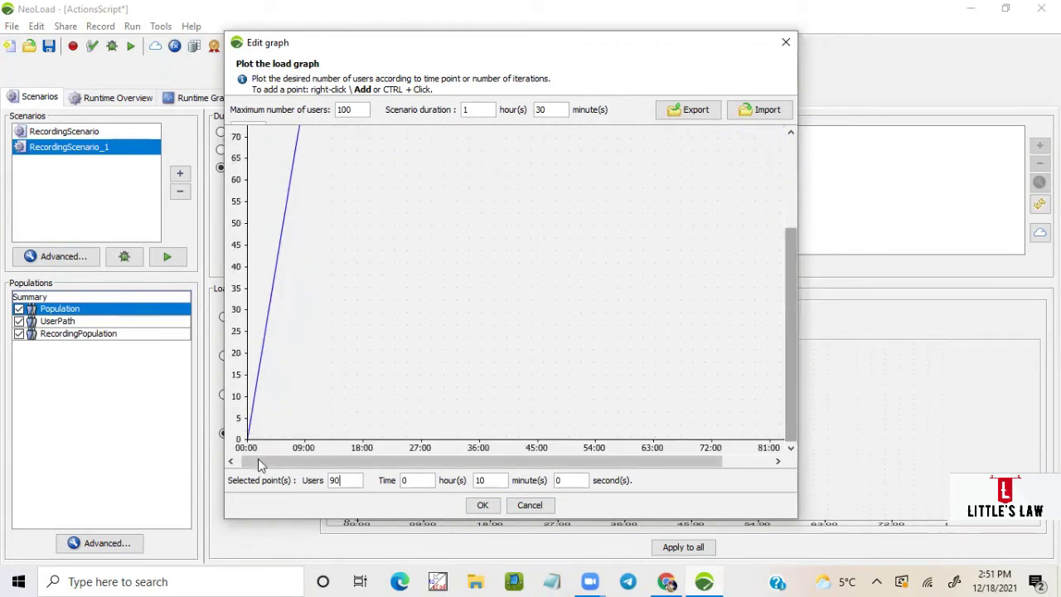
double_click(348, 483)
text(100)
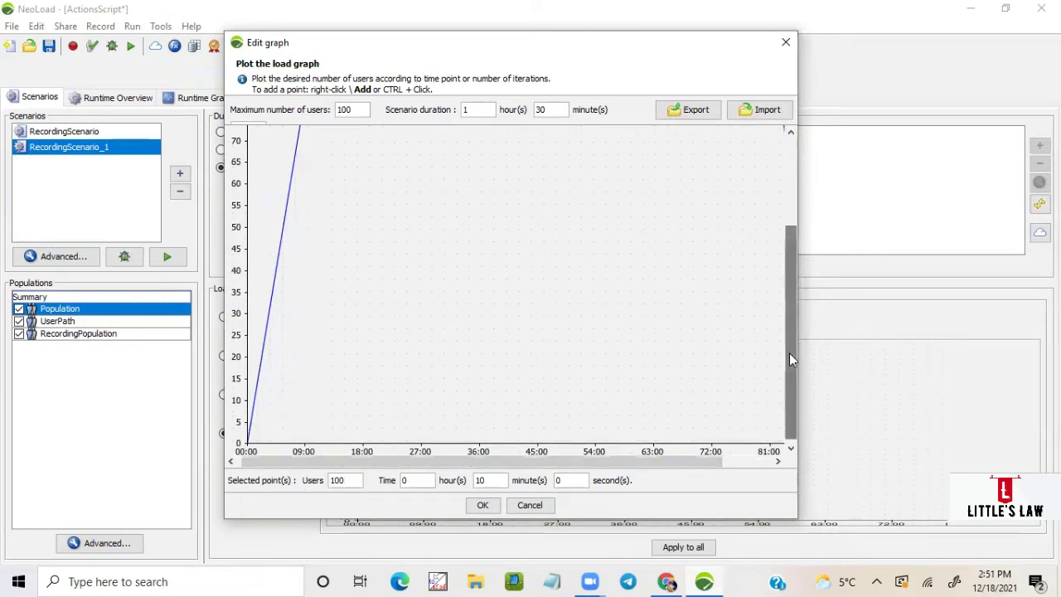
Select the second and first plotted points in turn to check their user numbers and times.
drag(791, 360, 786, 267)
click(767, 143)
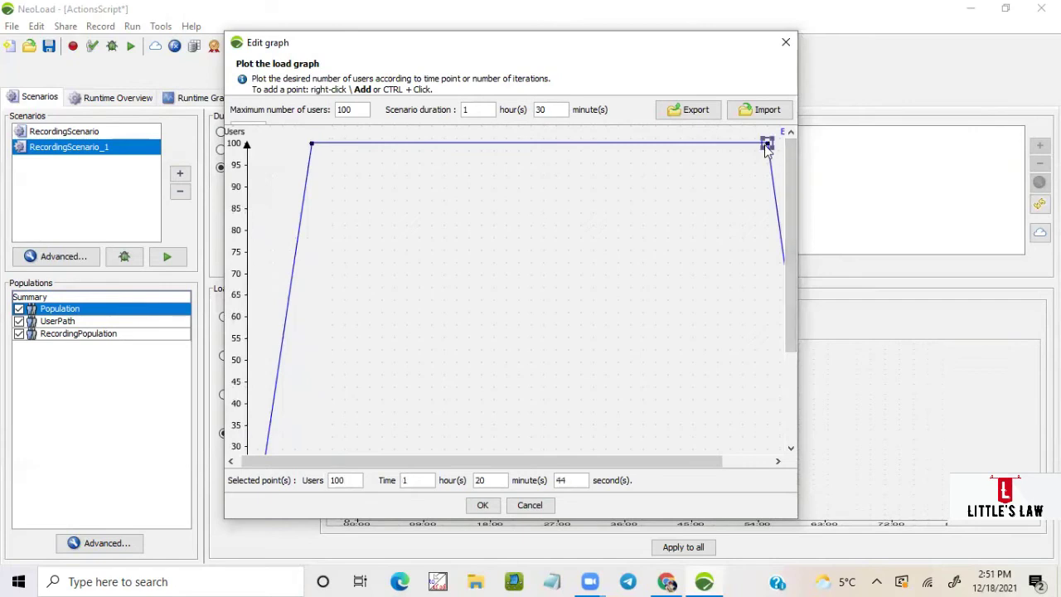
double_click(337, 480)
double_click(479, 480)
key(ctrl+a)
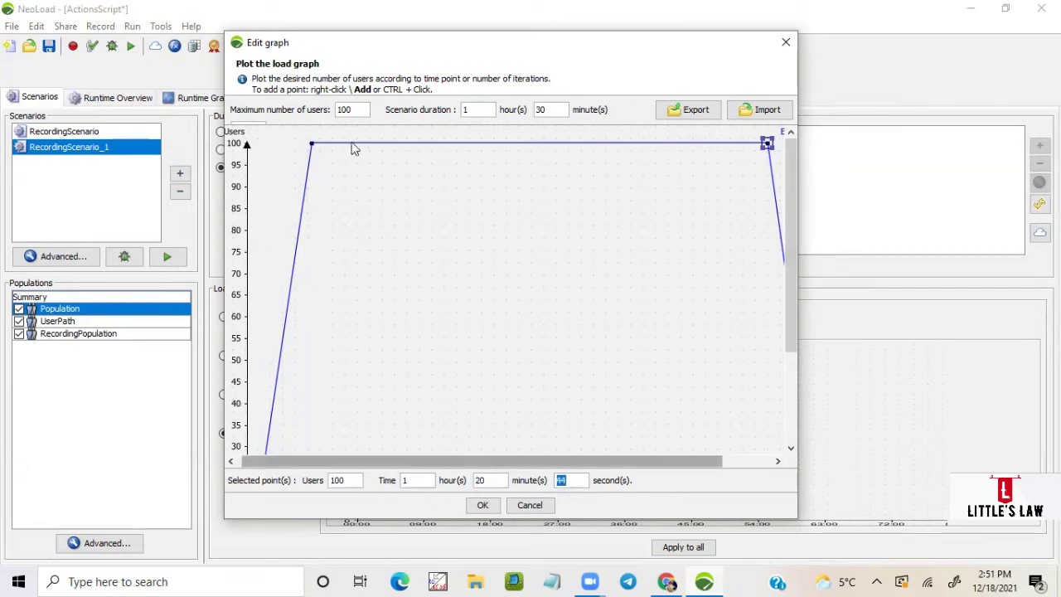
click(314, 152)
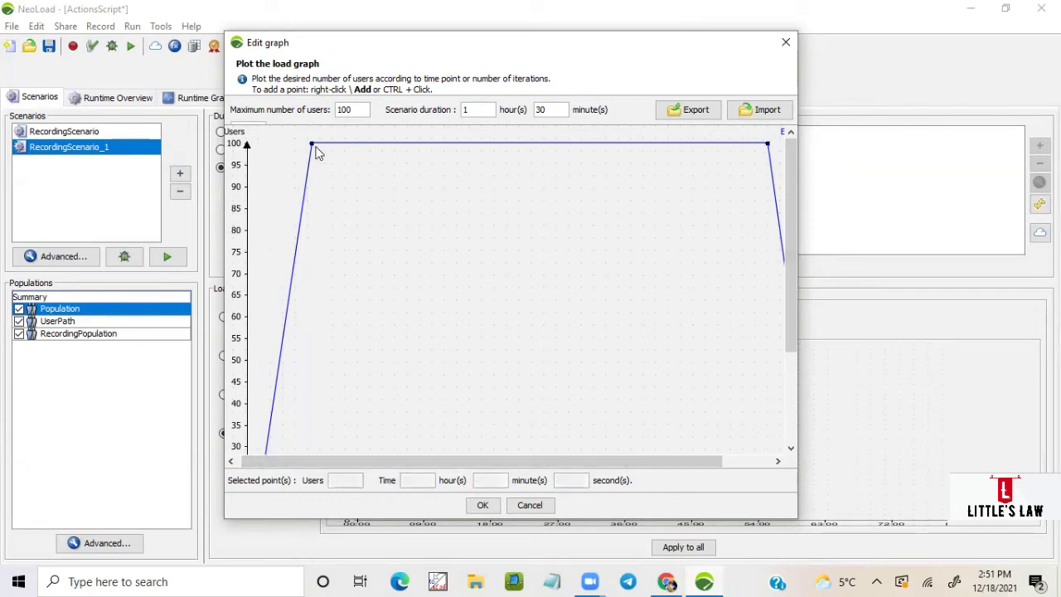
click(311, 144)
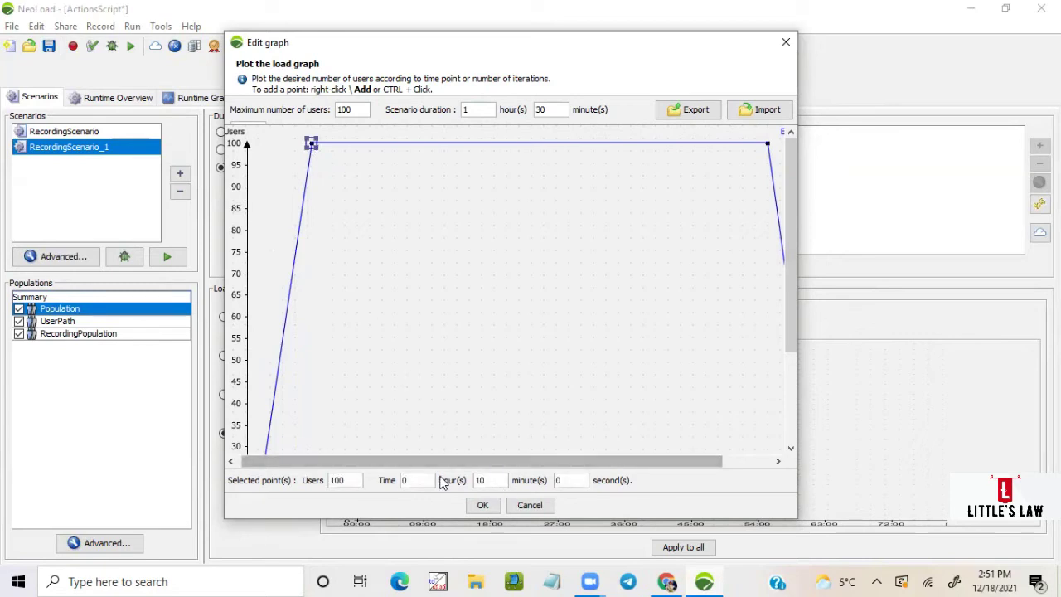
Set the time of the load graph's second 100-user point to 1 hour 10 minutes 0 seconds.
click(767, 150)
click(766, 144)
double_click(483, 481)
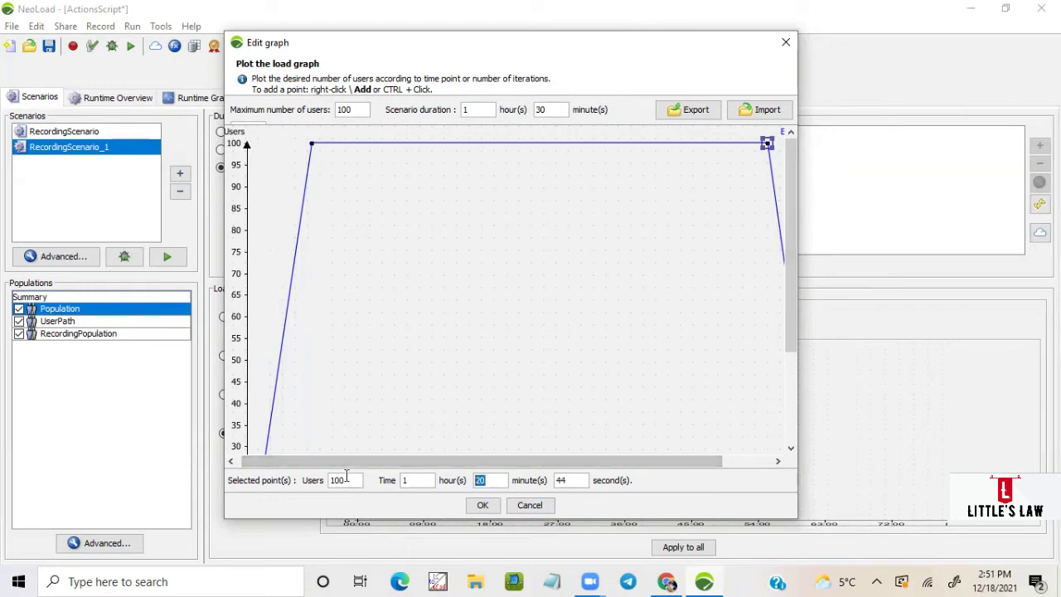
text(10)
key(Tab)
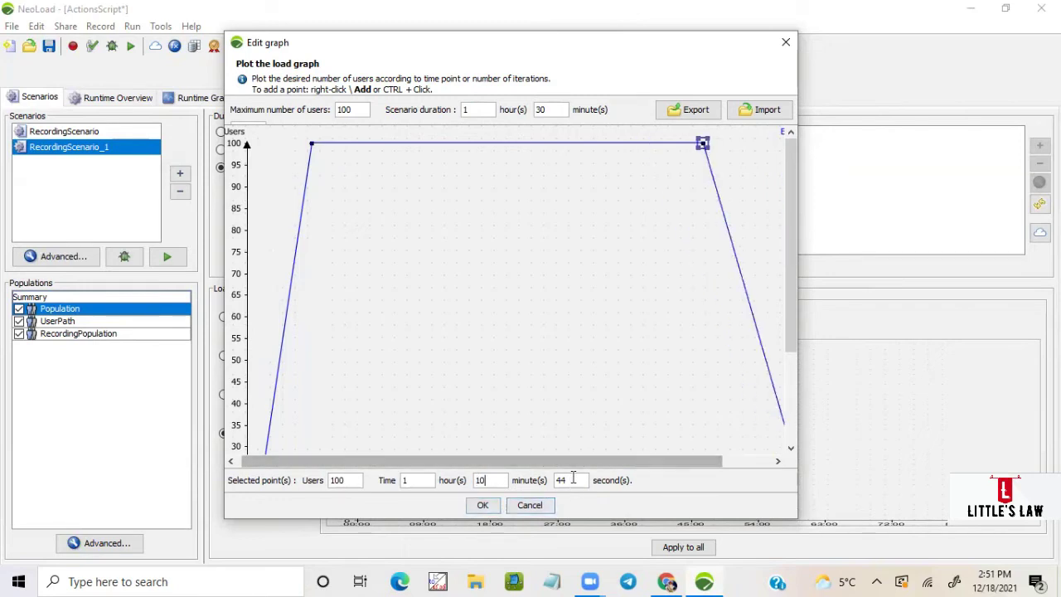
text(0)
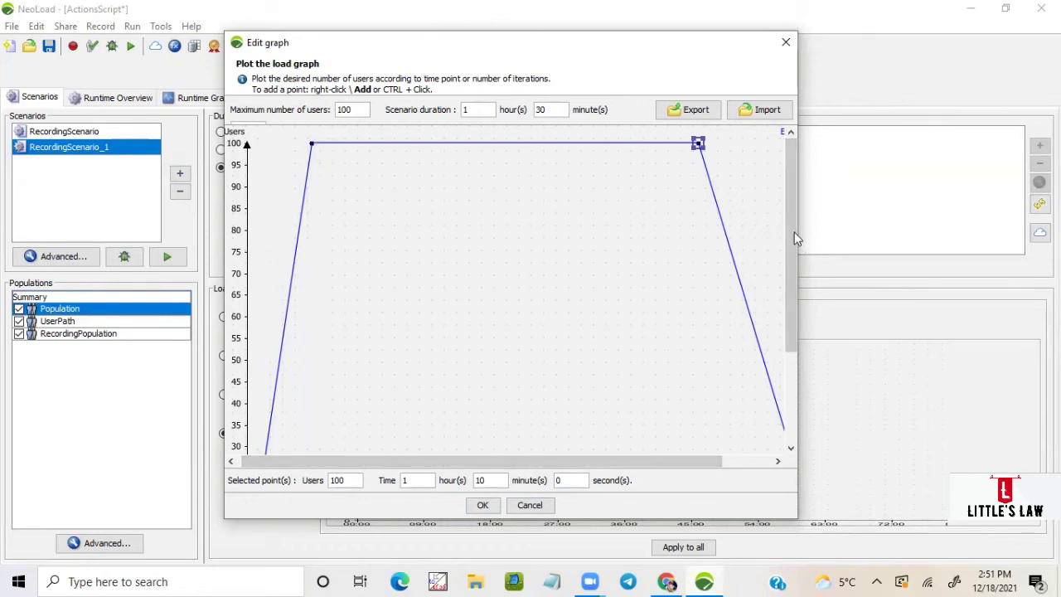
Check the ramp-up and ramp-down along the full time axis and accept the edited load graph.
drag(792, 230, 778, 340)
drag(693, 461, 753, 457)
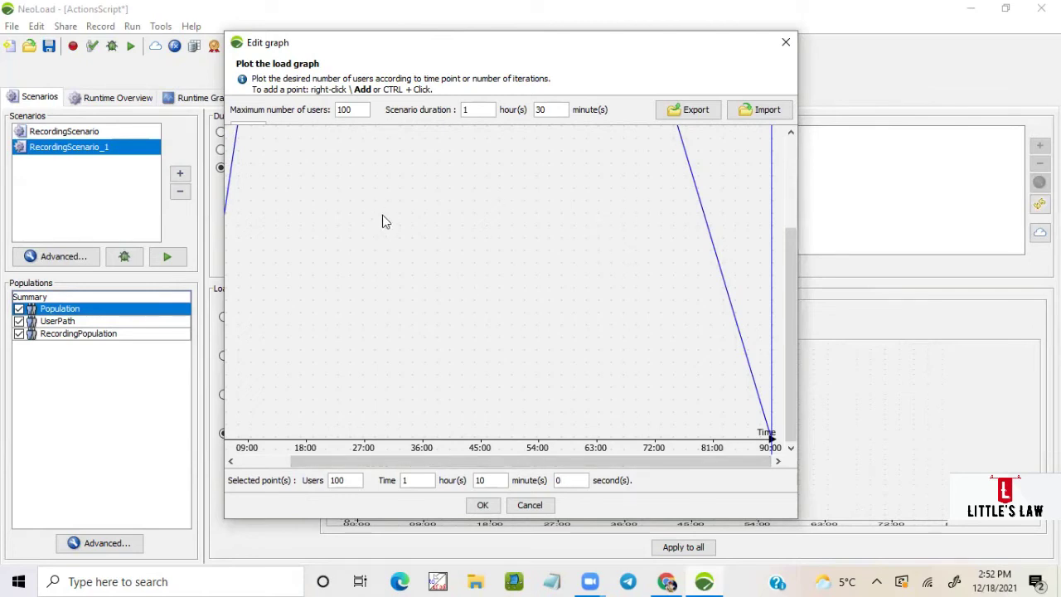
drag(639, 462, 427, 448)
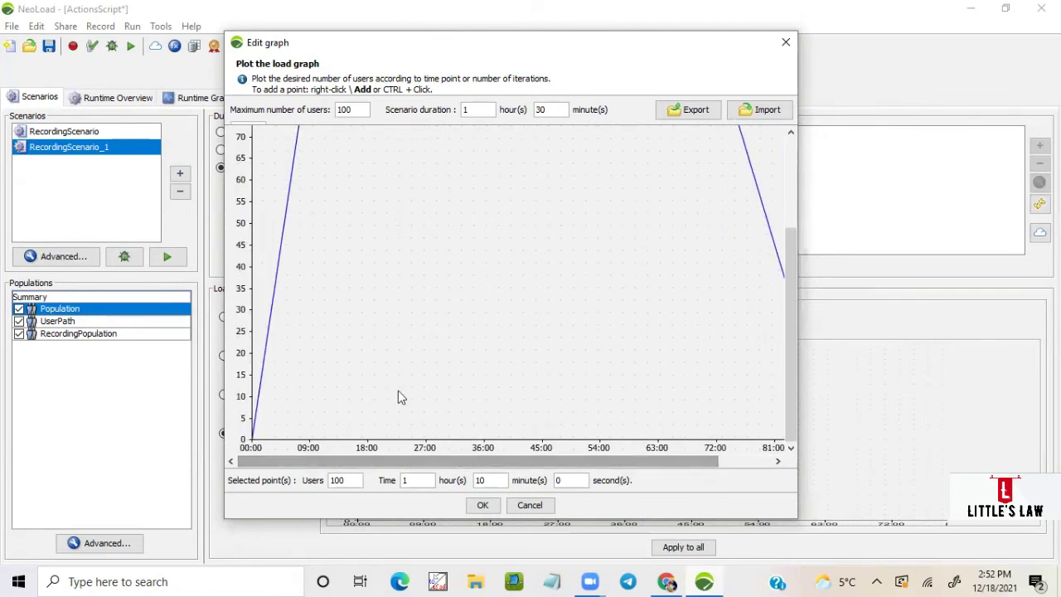
scroll(470, 345, up, 5)
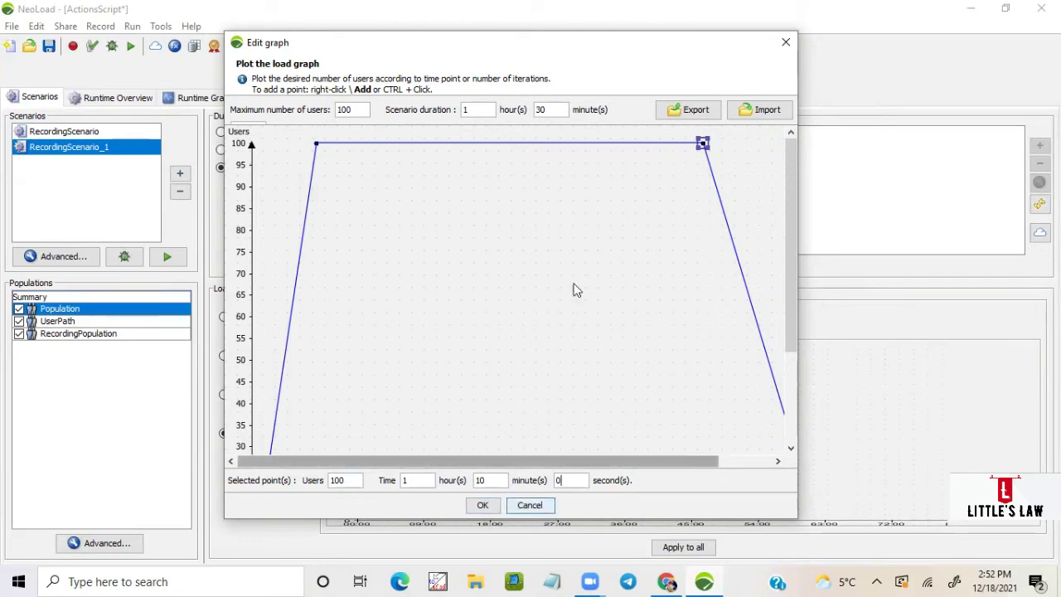
drag(592, 50, 539, 24)
click(496, 483)
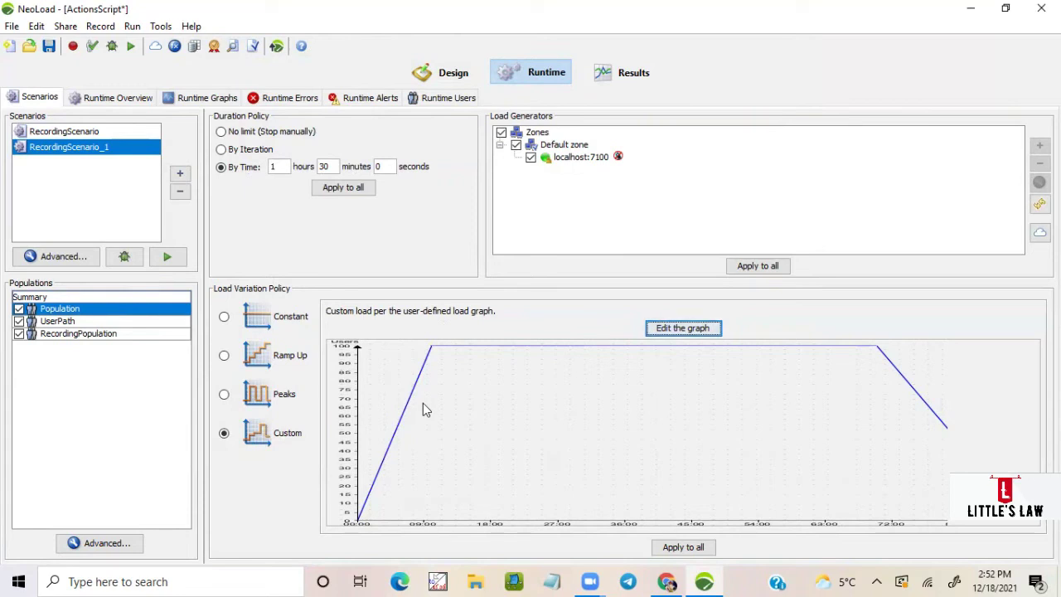
Compare the duration and load variation policies of Population, UserPath and RecordingPopulation.
click(90, 323)
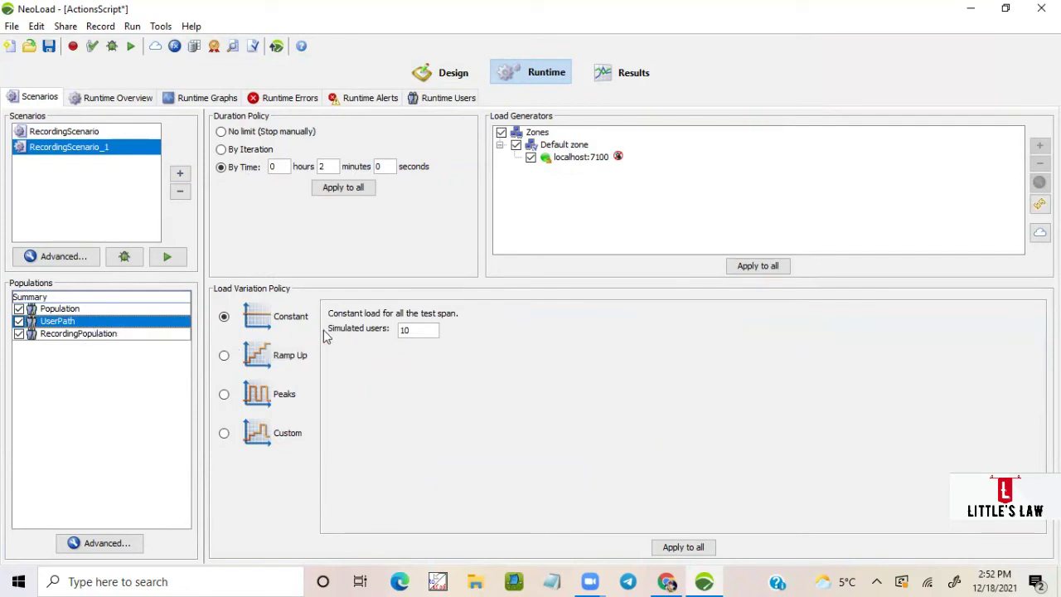
click(83, 335)
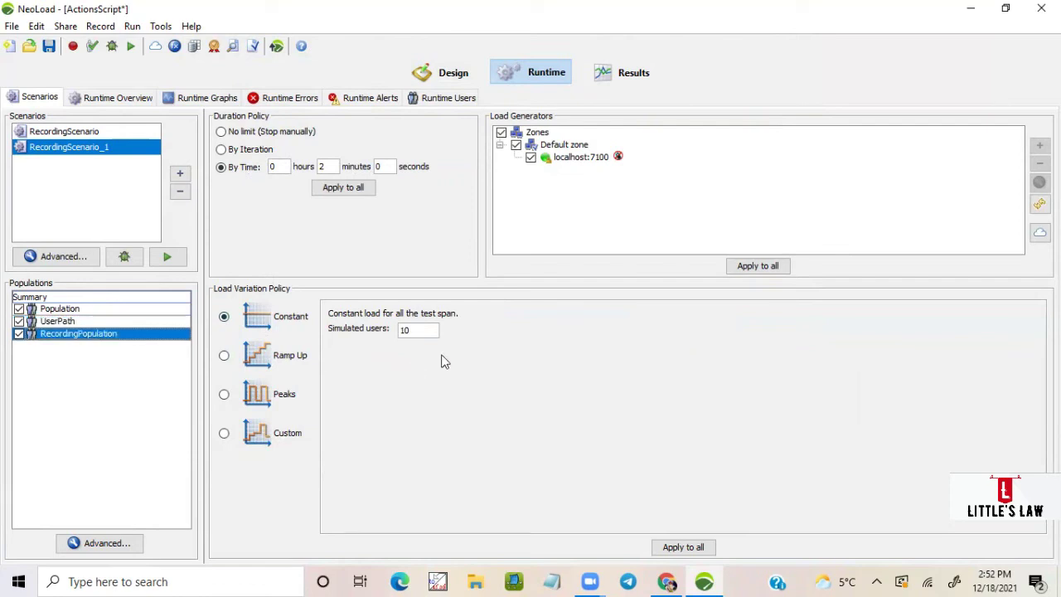
click(96, 310)
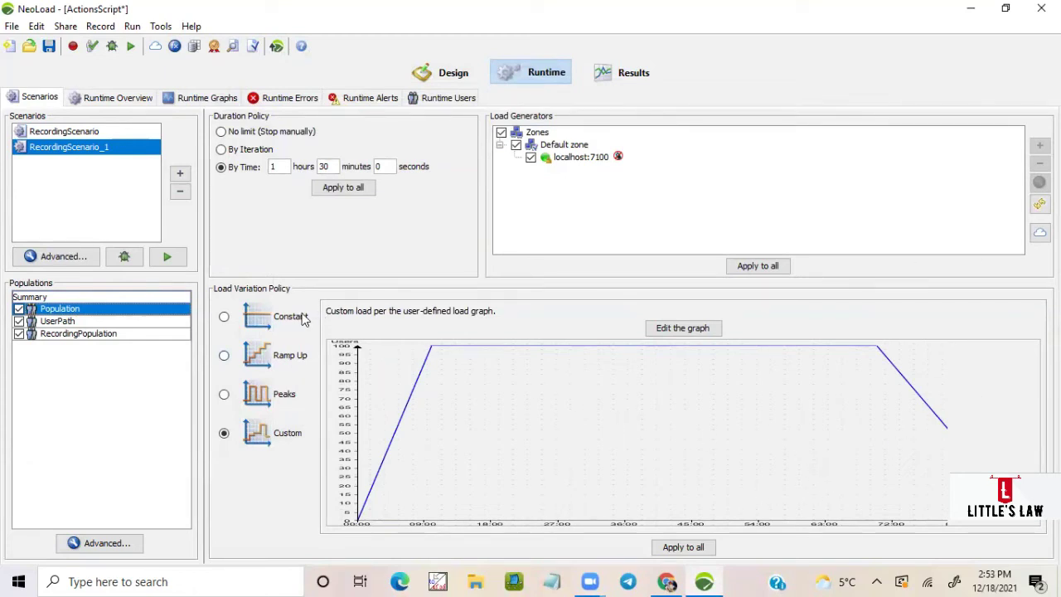
click(60, 322)
click(58, 335)
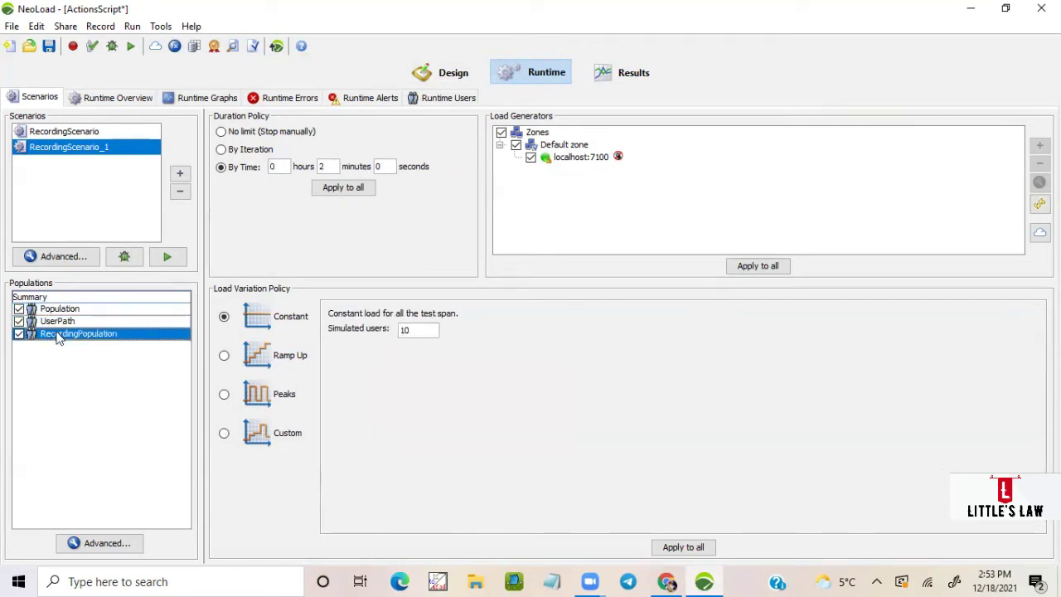
click(60, 321)
click(62, 308)
Exclude UserPath and apply Population's duration policy of 1 hour 30 minutes to all selected populations.
click(343, 189)
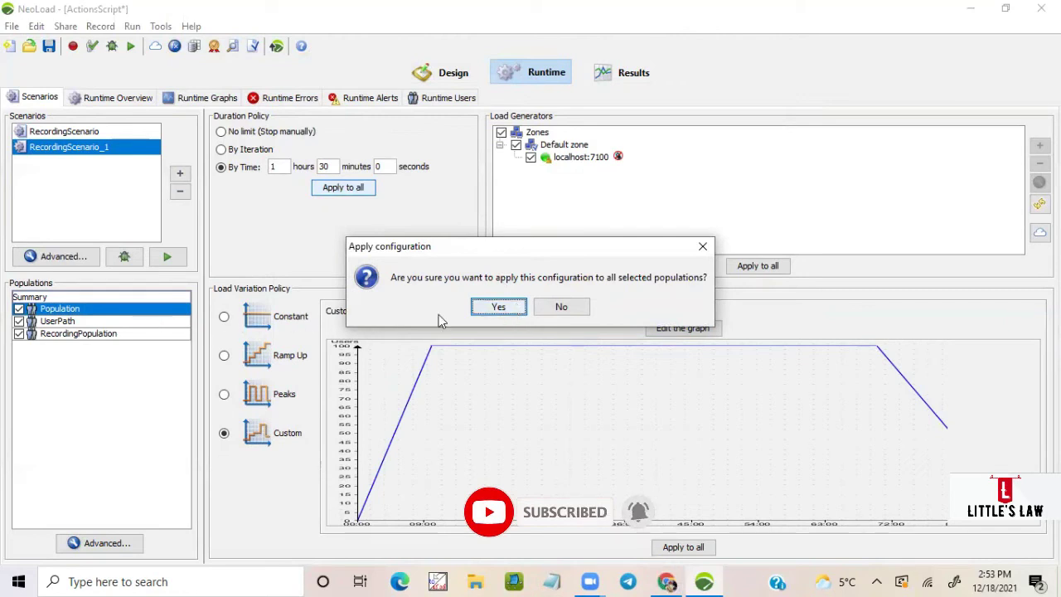
click(567, 309)
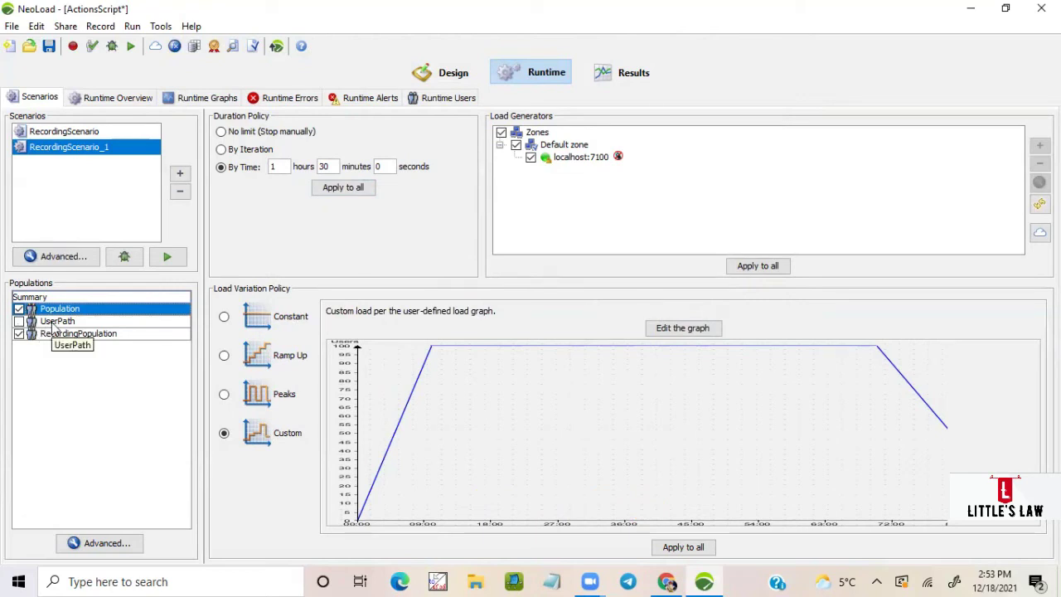
click(348, 191)
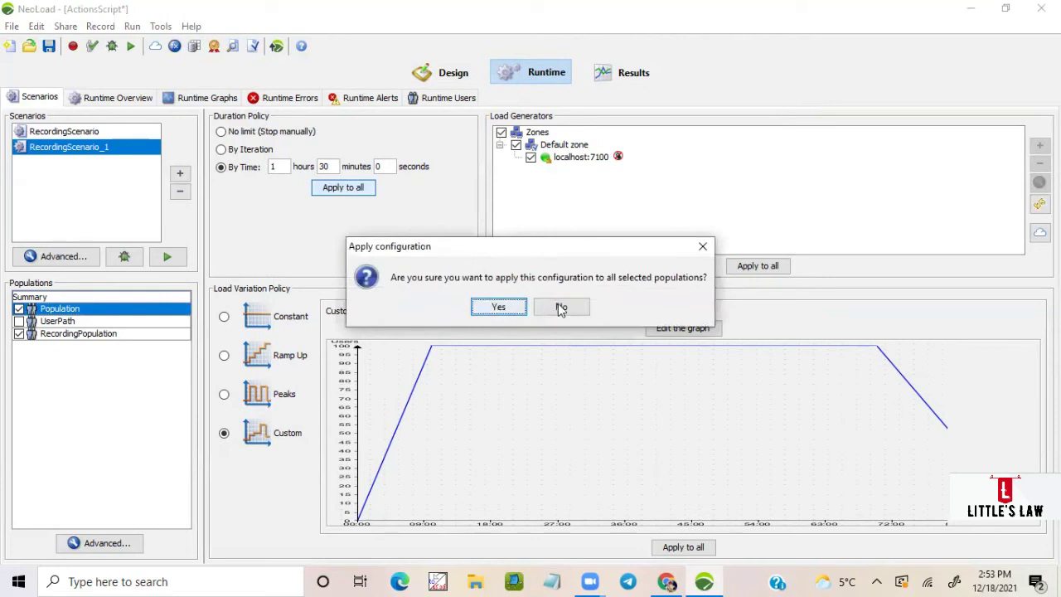
click(498, 309)
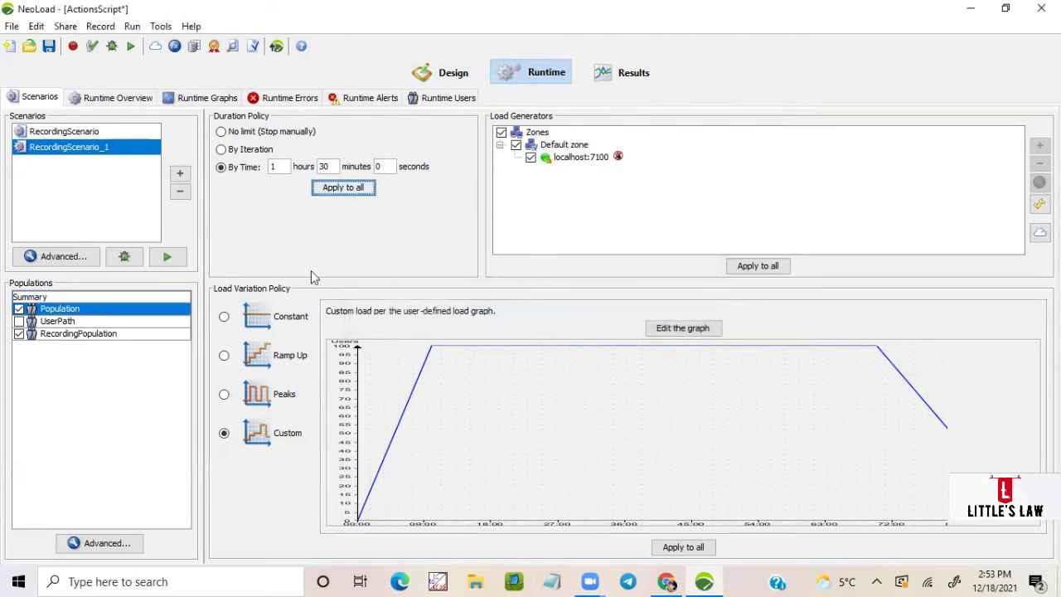
Check the duration policy and load settings of RecordingPopulation, UserPath and Population.
click(99, 335)
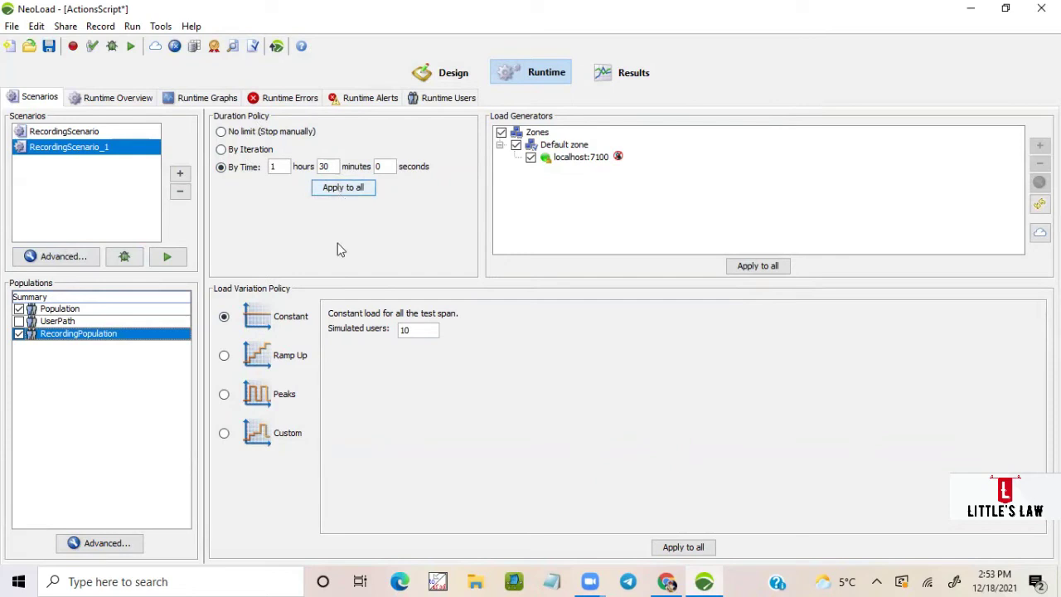
click(67, 325)
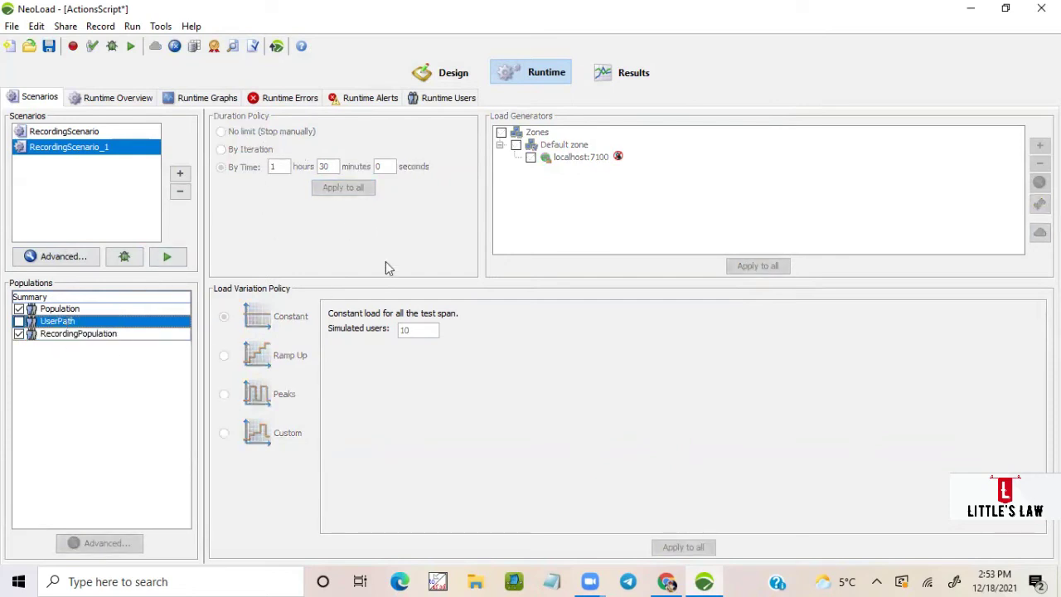
click(73, 310)
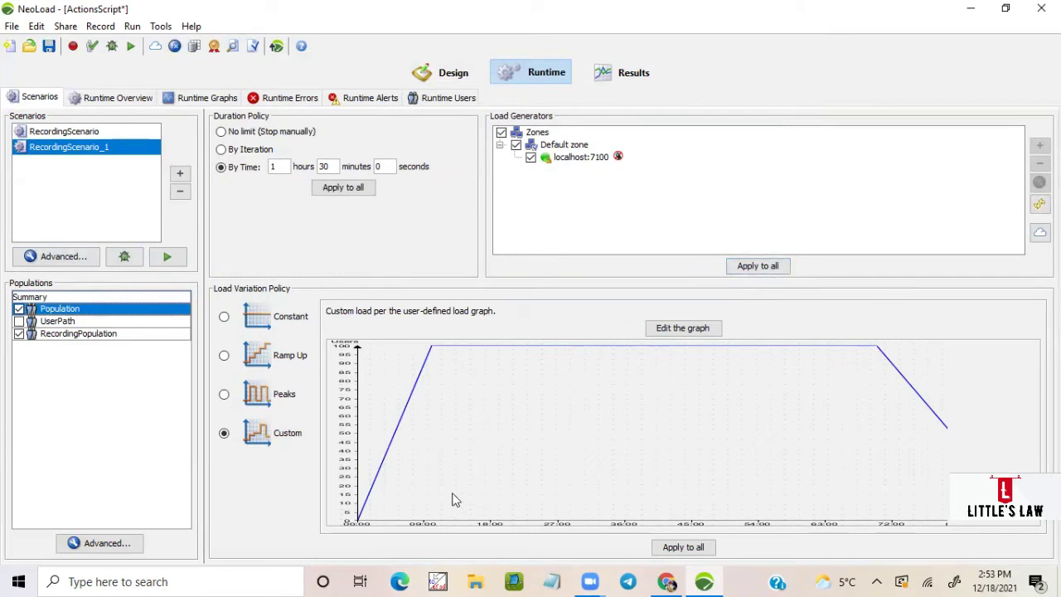
Exclude RecordingPopulation from the scenario, review Population's custom load, and select UserPath to check its settings.
click(47, 334)
click(19, 333)
click(48, 308)
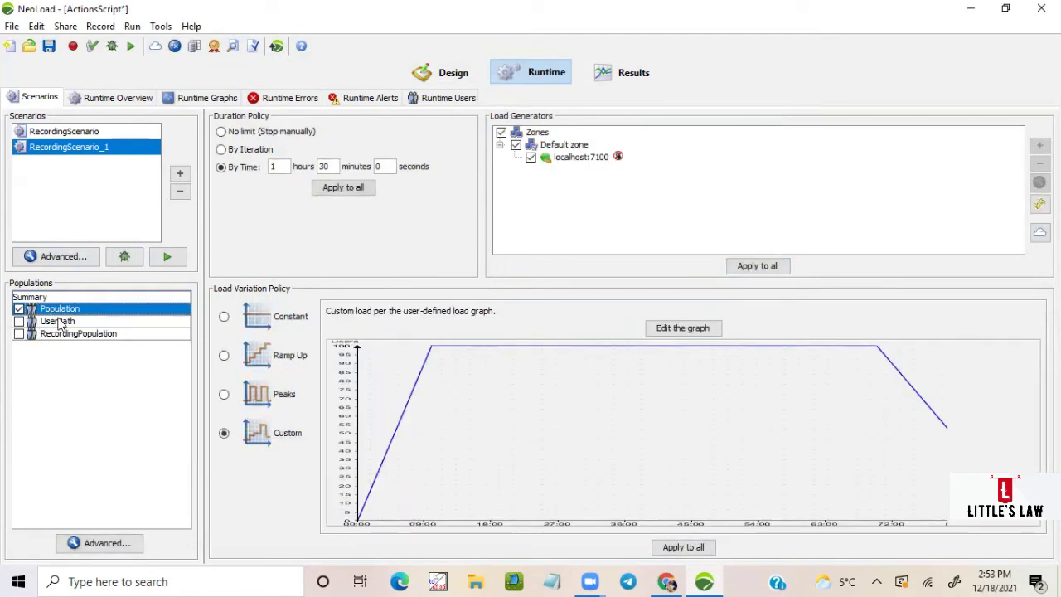
click(56, 322)
click(20, 321)
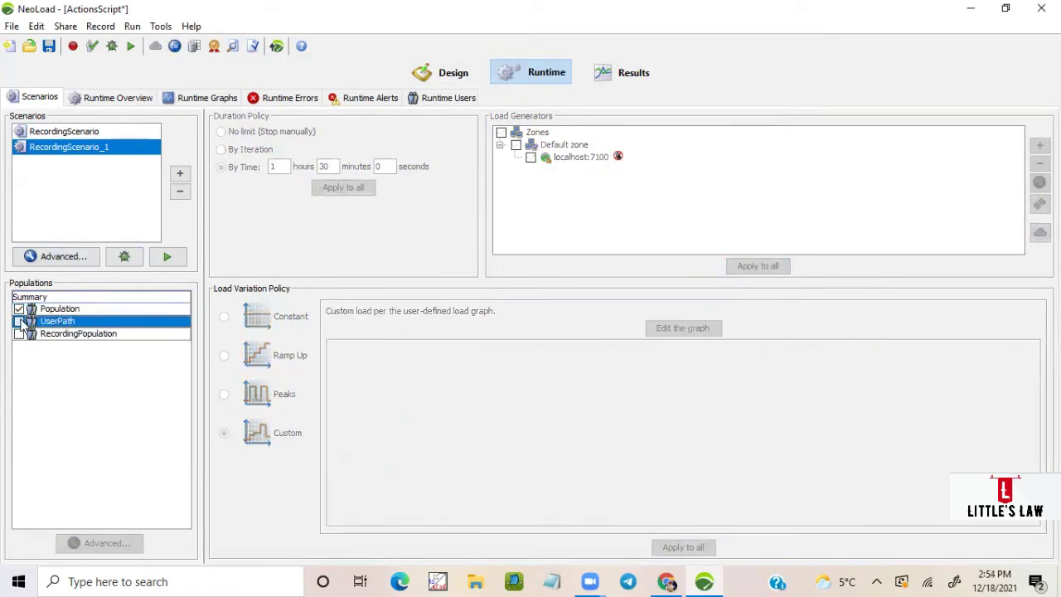
Apply Population's custom load variation policy to all selected populations and check the load graph of UserPath.
click(68, 309)
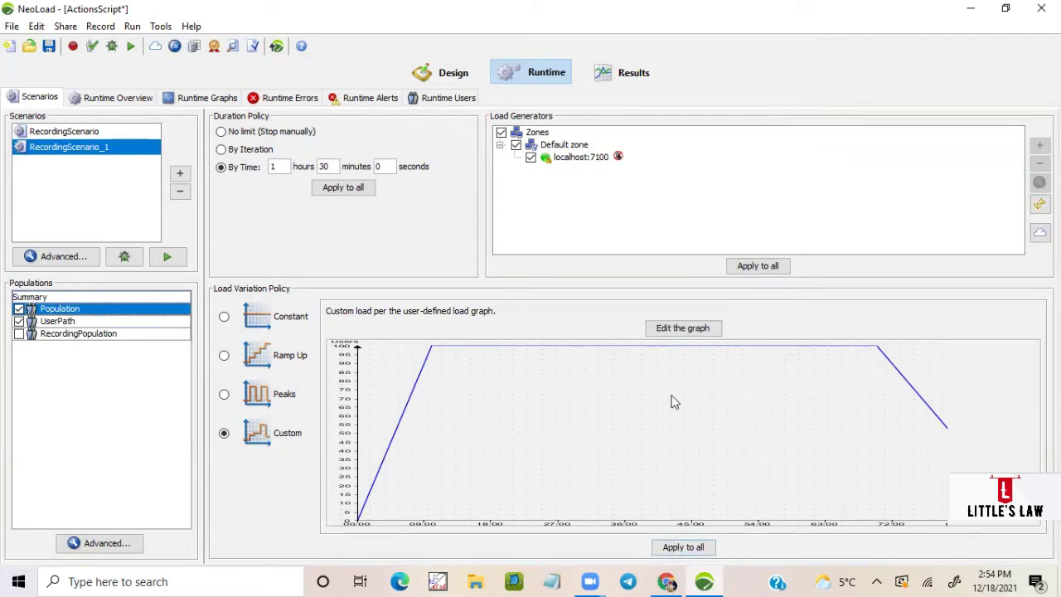
click(680, 549)
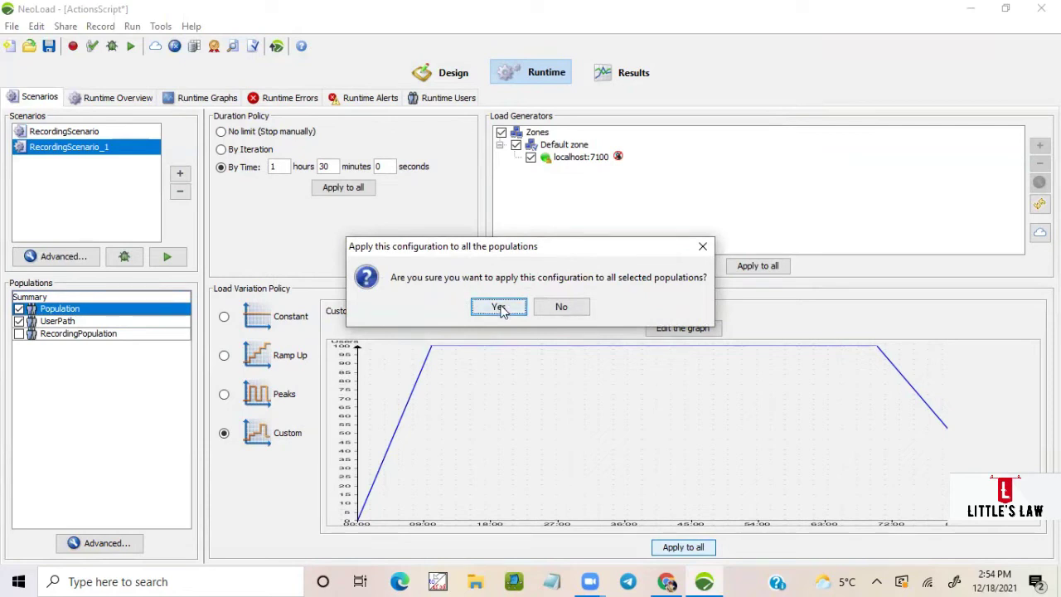
click(499, 307)
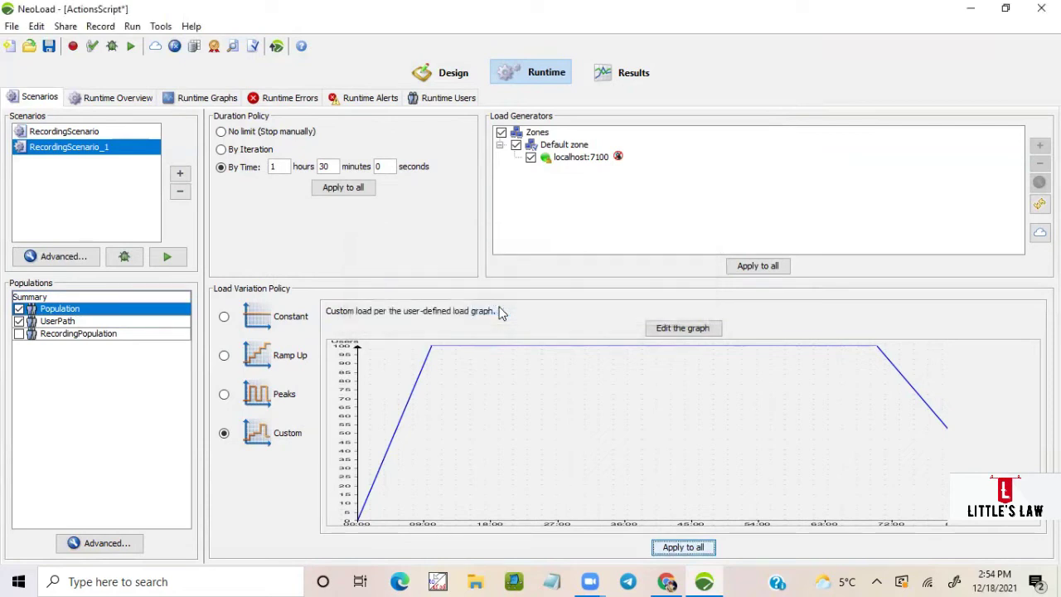
click(74, 324)
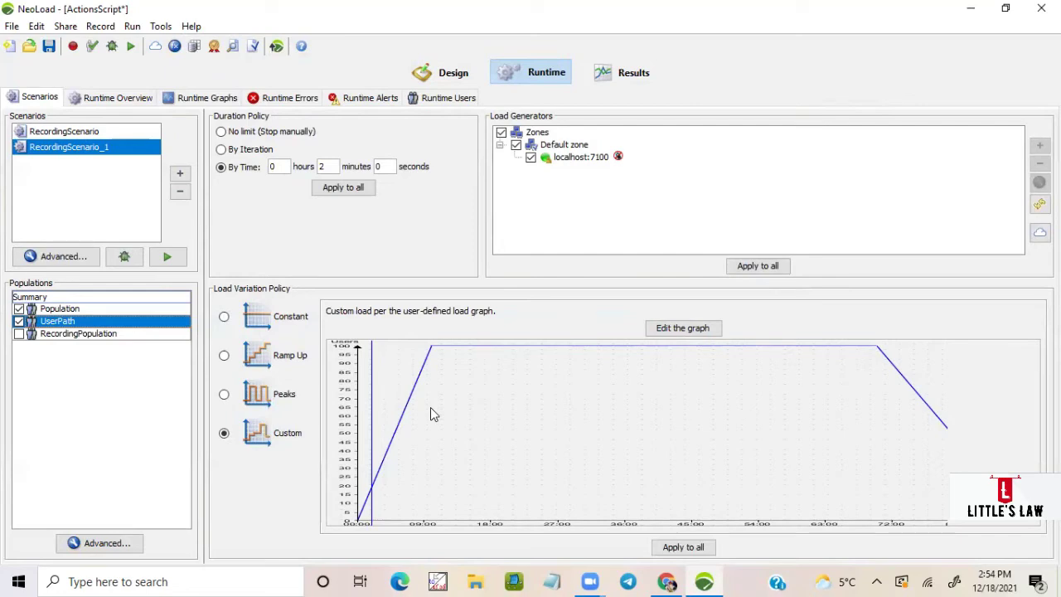
Try the delayed and sequential start policies in UserPath's advanced settings, and return to an immediate start.
click(103, 544)
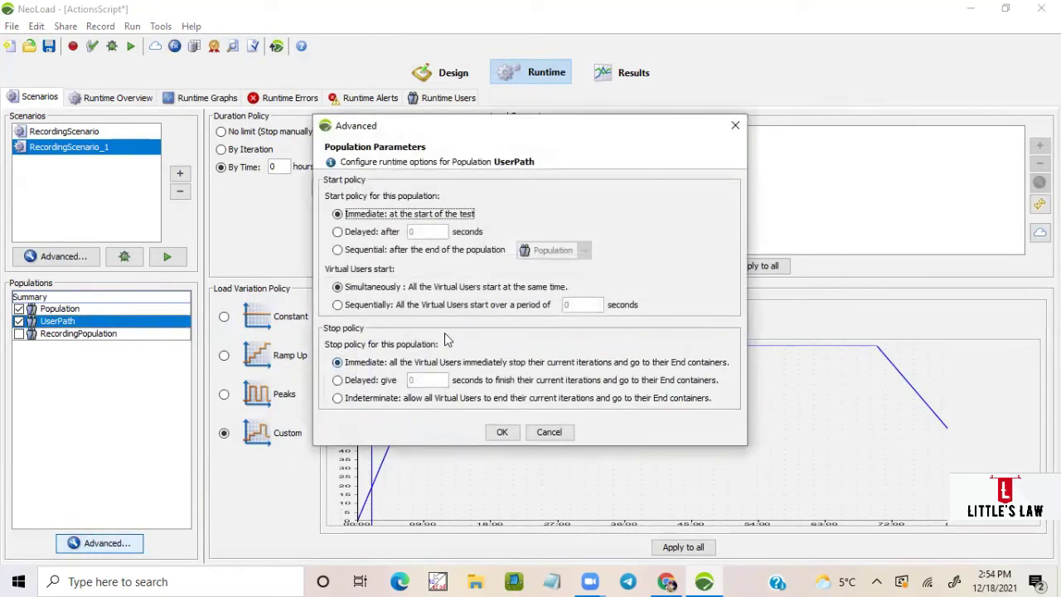
click(355, 234)
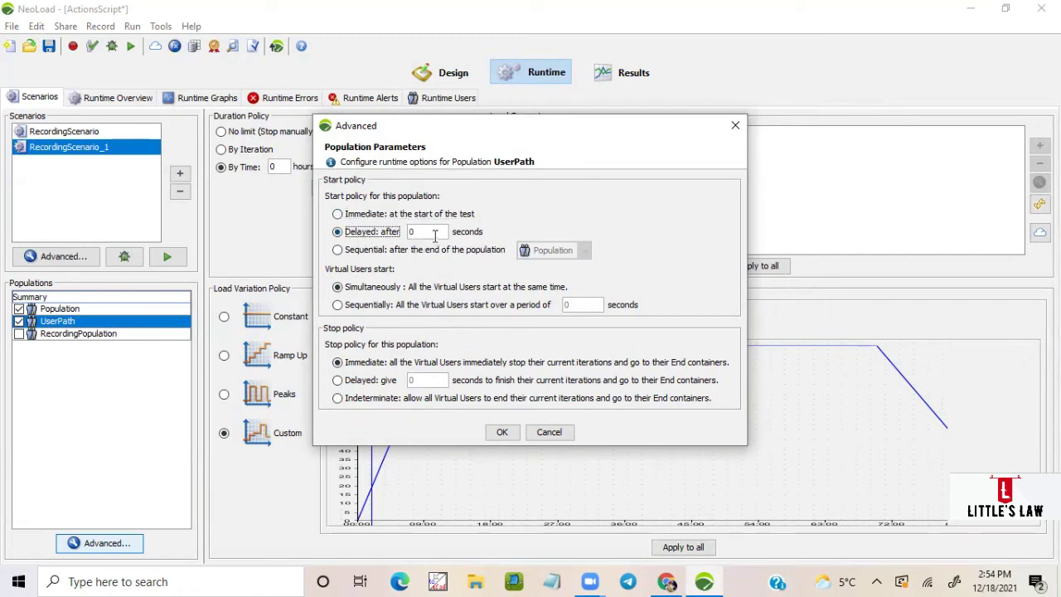
click(433, 232)
click(382, 250)
click(585, 250)
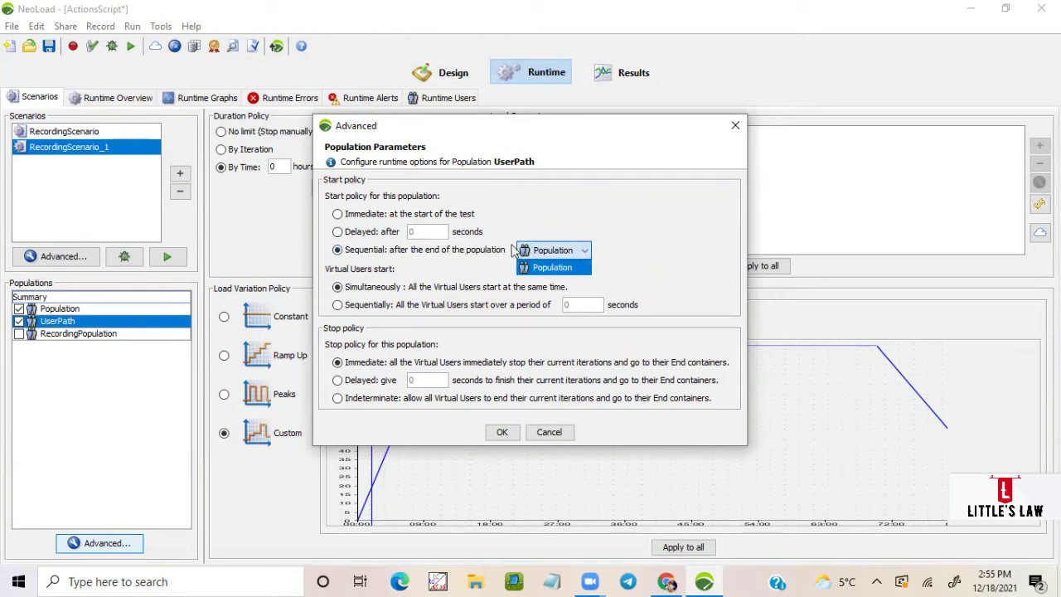
click(339, 217)
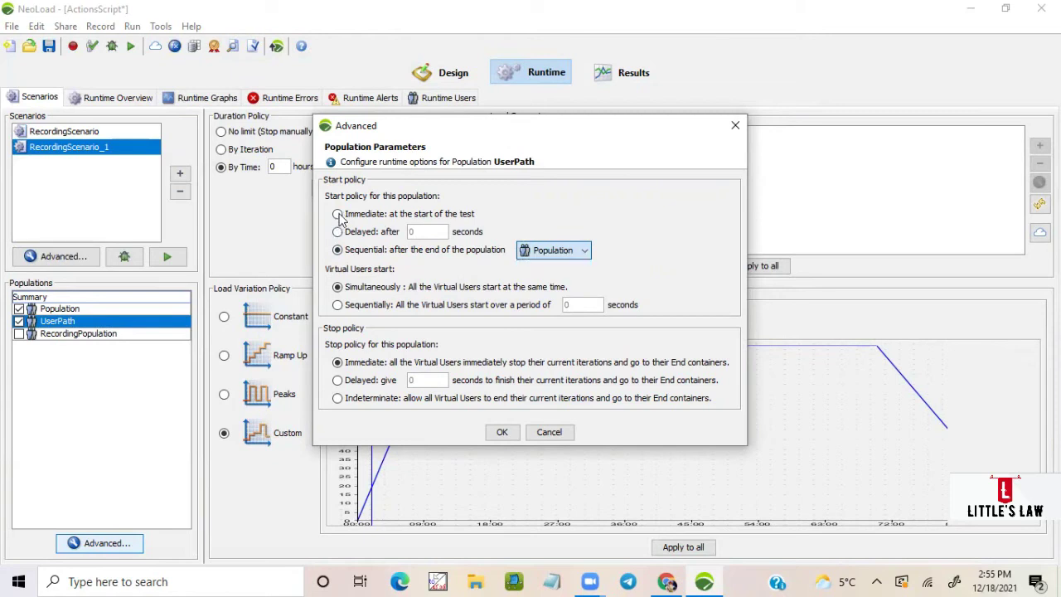
click(337, 213)
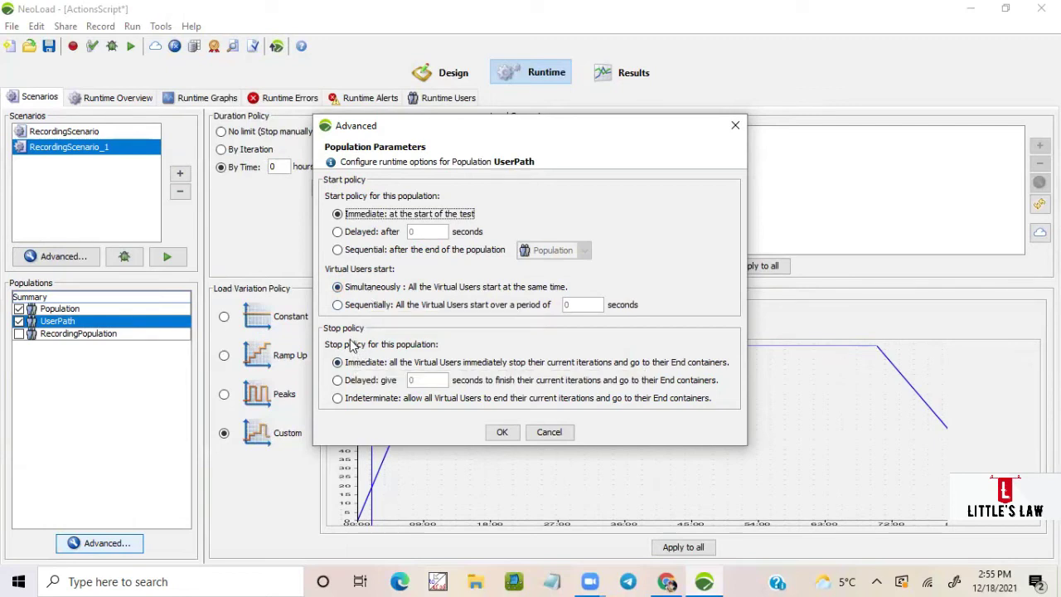
Try the delayed and indeterminate stop policies for UserPath, and return to the immediate stop policy.
click(362, 381)
click(363, 399)
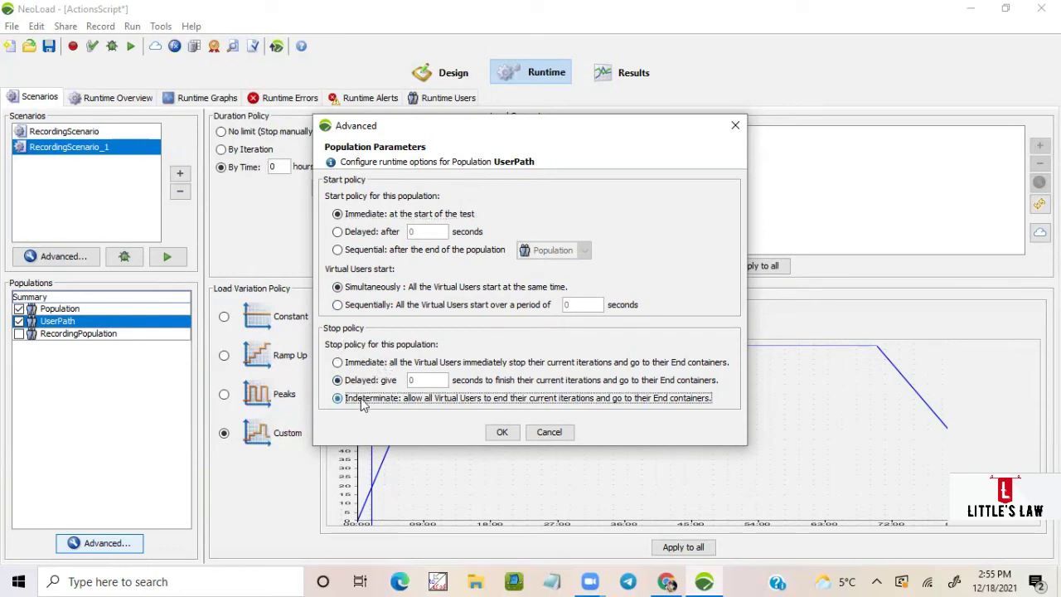
click(362, 371)
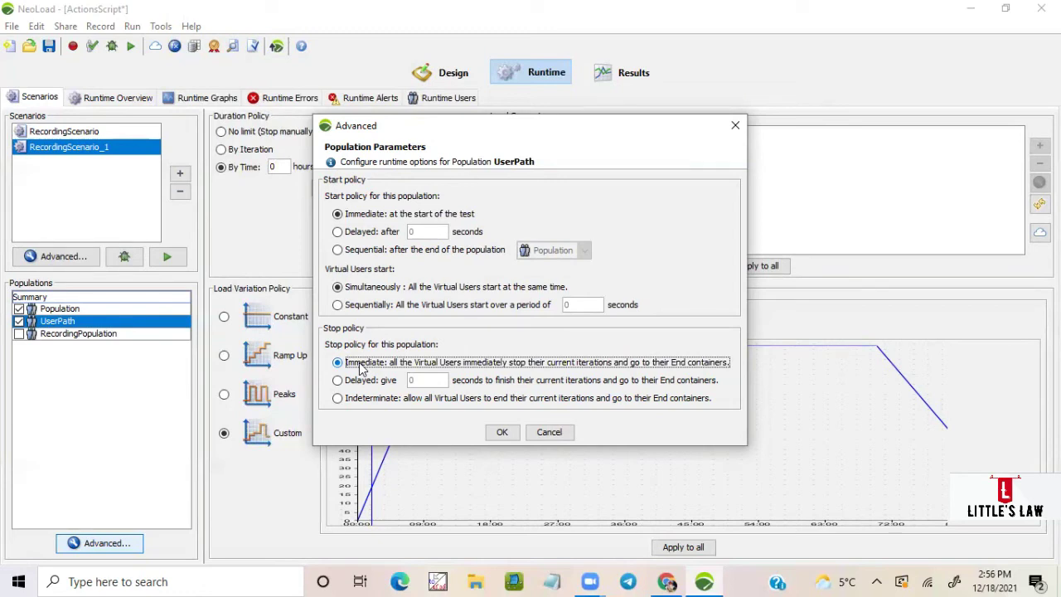
click(363, 367)
Try a delayed stop of 900 seconds and the indeterminate stop policy for UserPath, and discard the advanced settings.
click(375, 381)
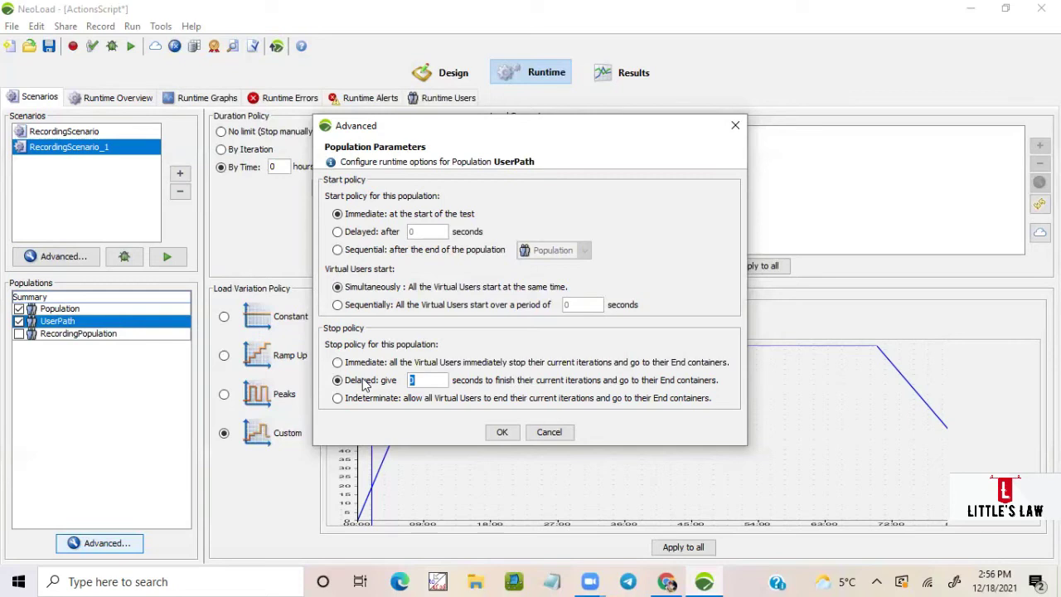
text(300)
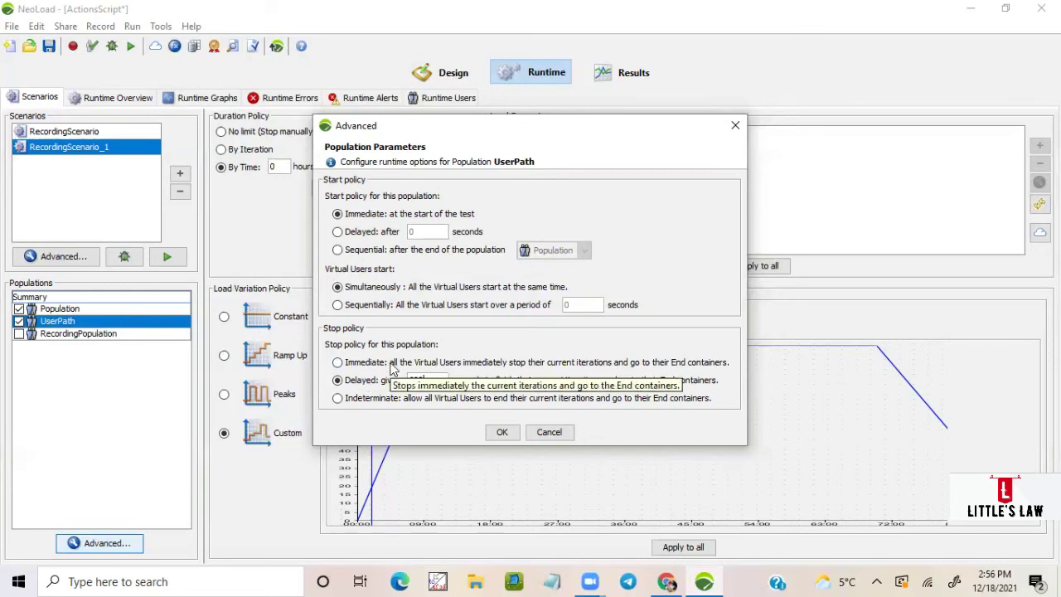
key(BackSpace)
key(BackSpace)
key(BackSpace)
text(900)
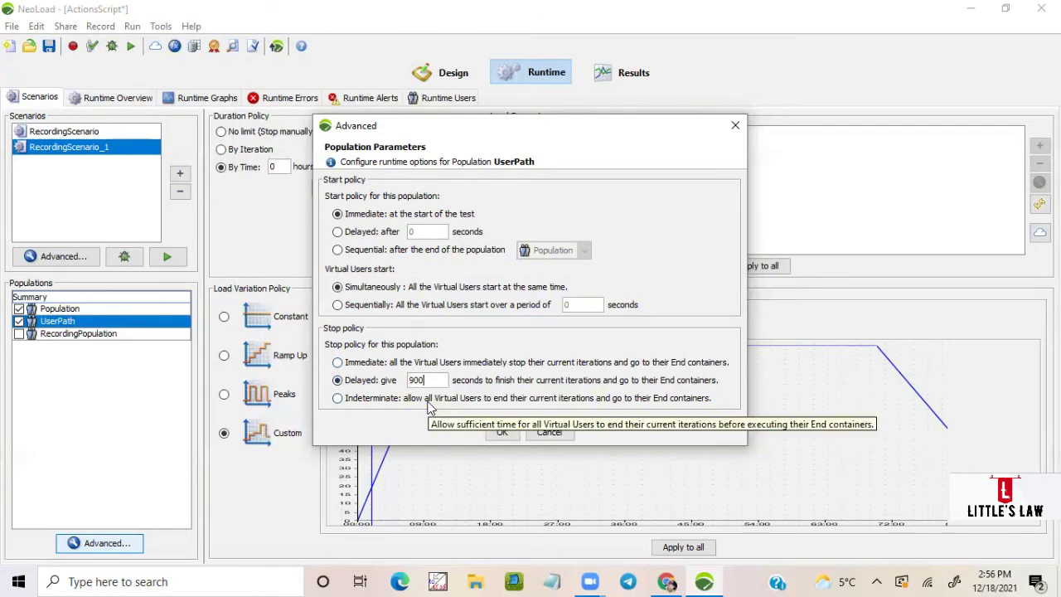
click(363, 401)
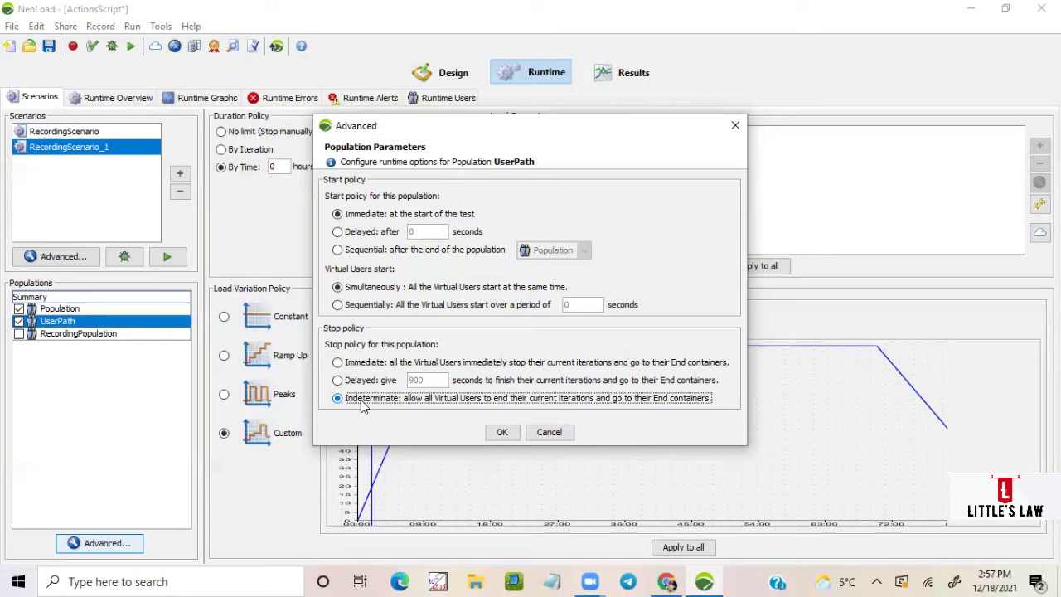
click(547, 431)
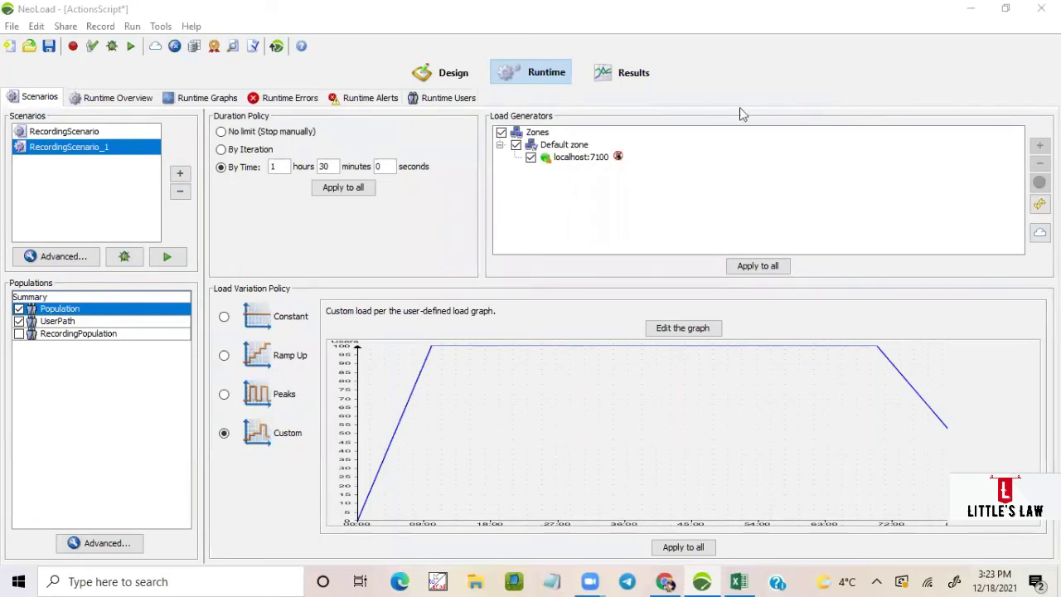
Start a new zone for the load generators and examine its general, application proxy and load generator proxy settings.
click(537, 134)
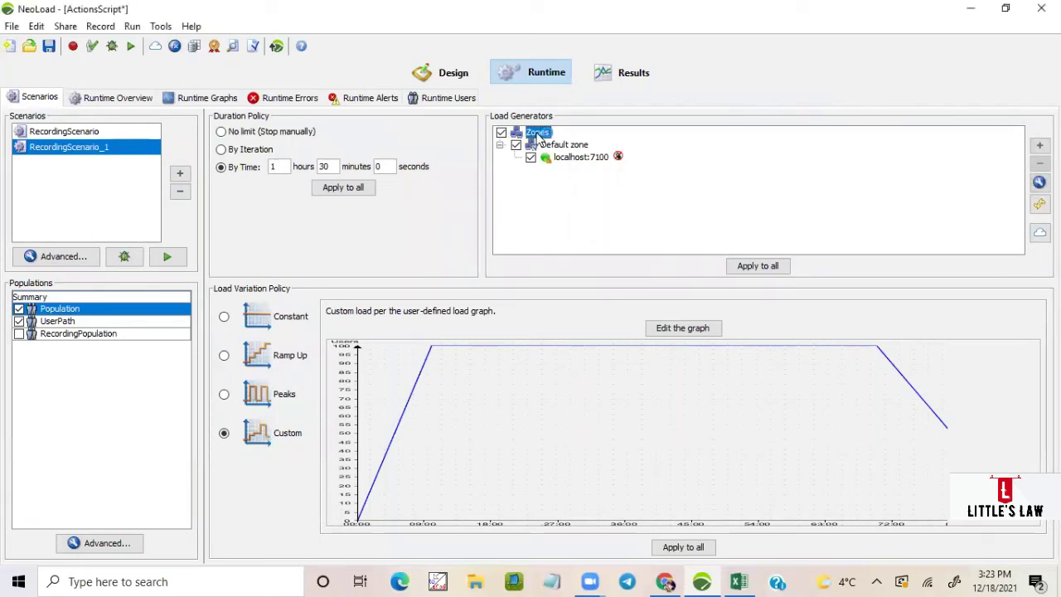
mouse_move(579, 160)
key(Tab)
key(space)
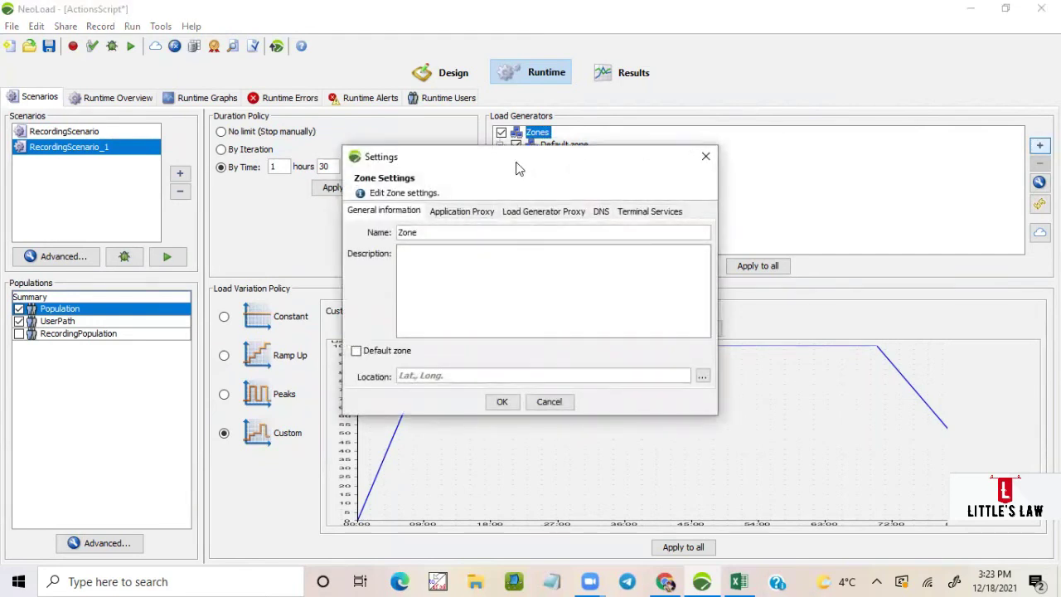
drag(515, 168, 614, 199)
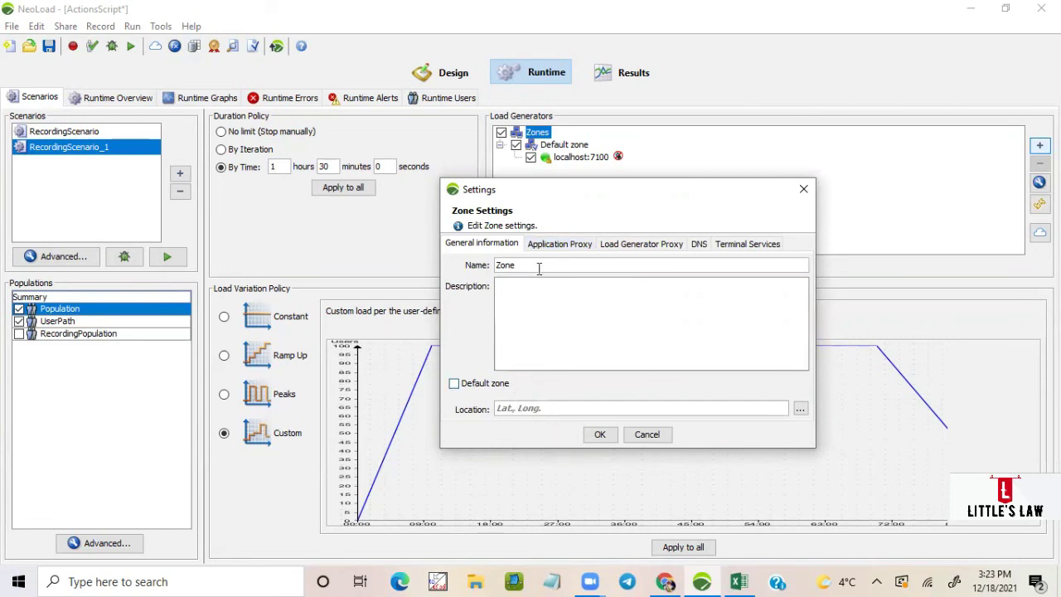
click(551, 245)
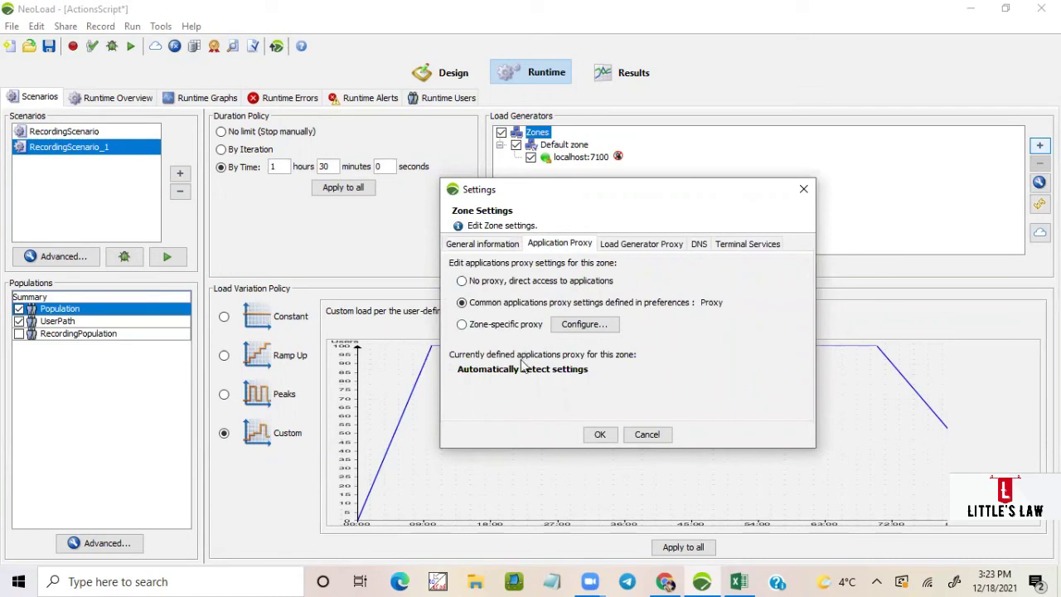
click(606, 326)
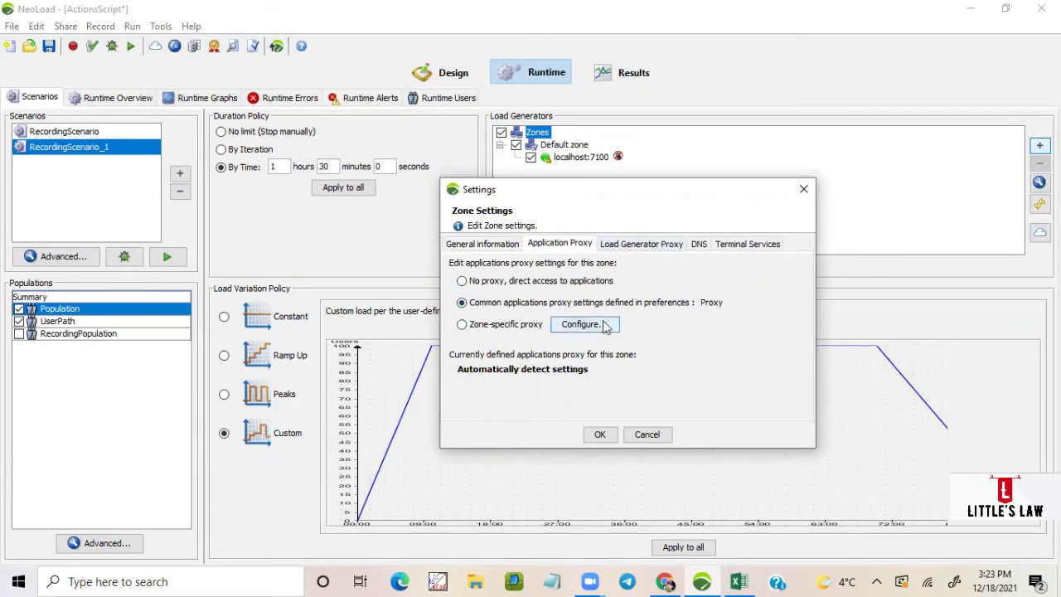
click(622, 247)
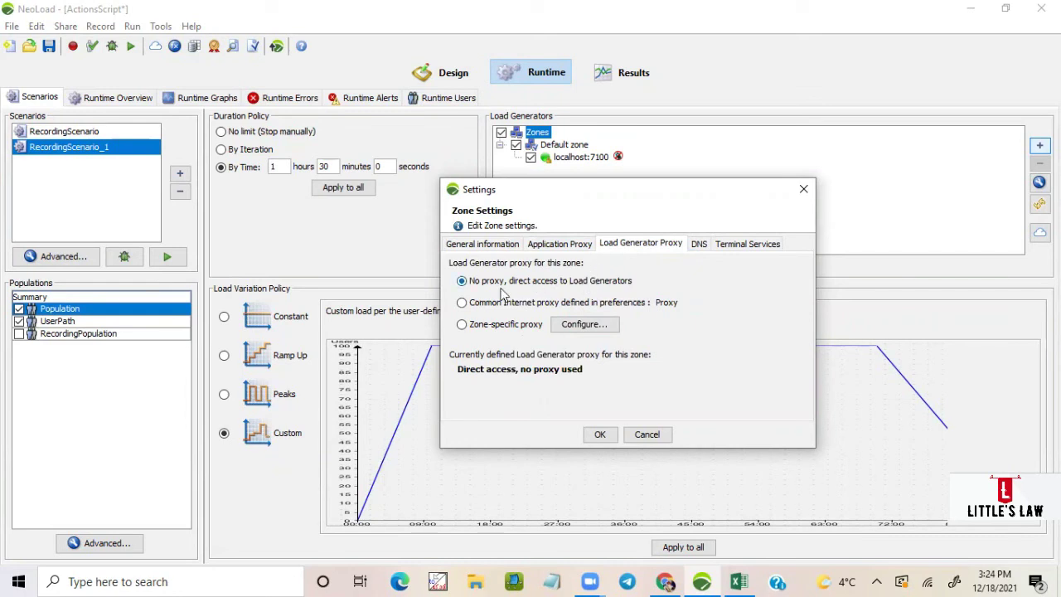
Enable DNS overriding for the zone, add the host petstore.octoperf.com, and view its IP address entry without entering any.
click(699, 245)
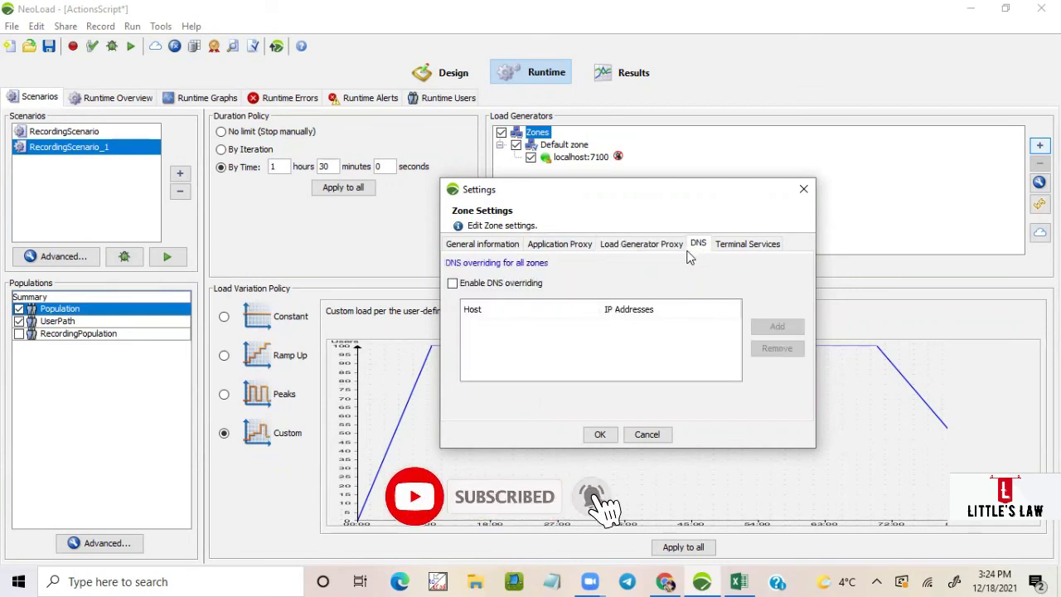
click(451, 284)
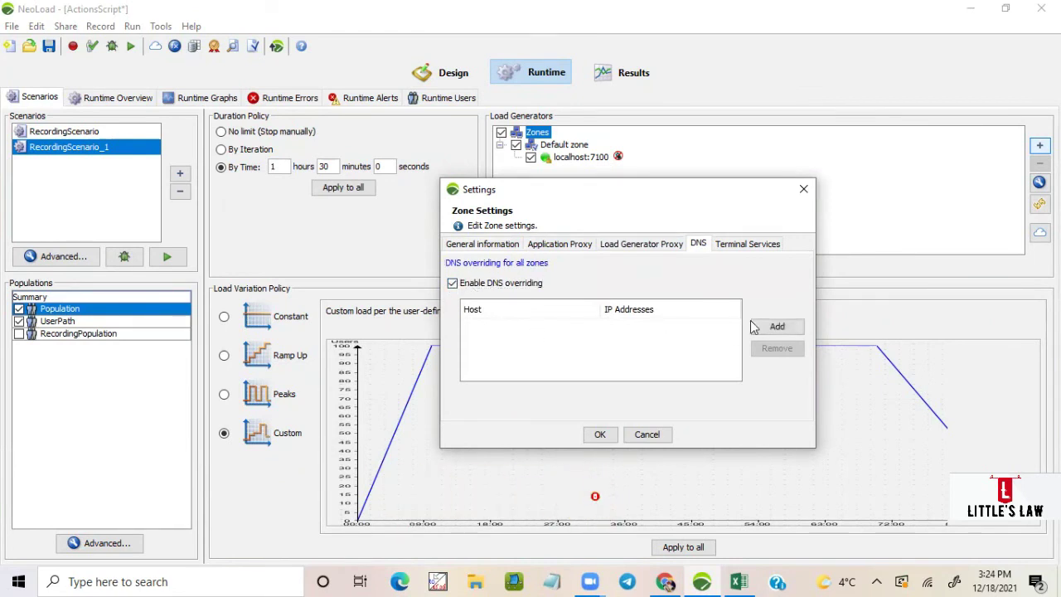
click(777, 326)
click(558, 326)
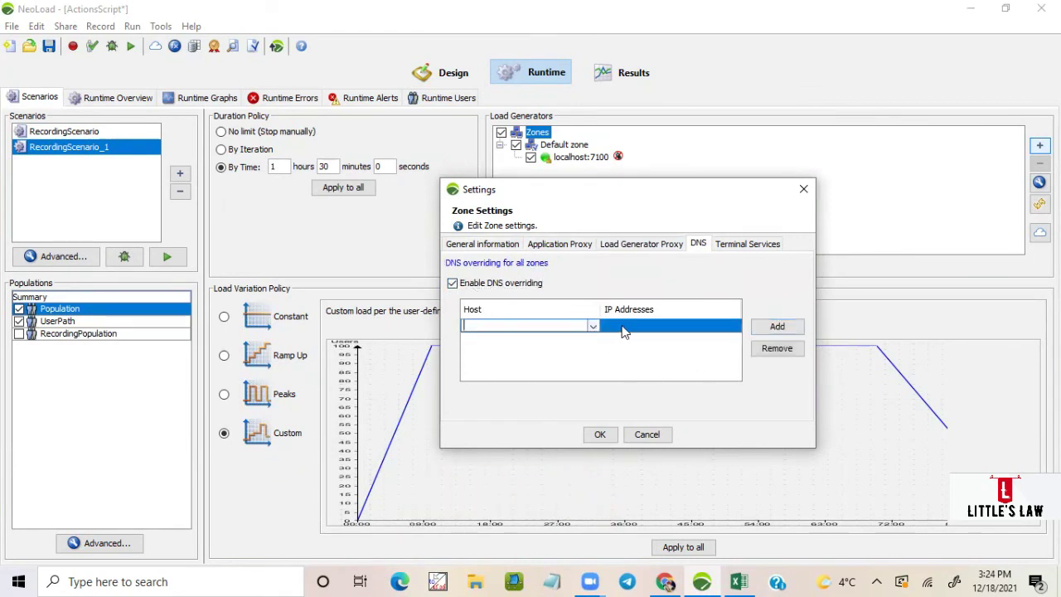
click(593, 327)
click(593, 328)
click(593, 327)
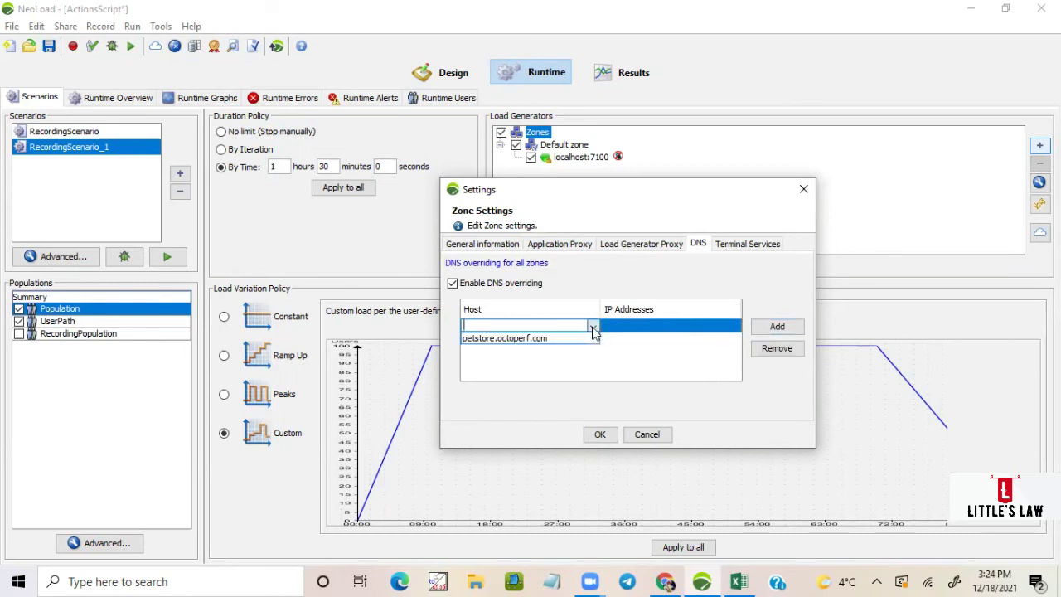
click(574, 339)
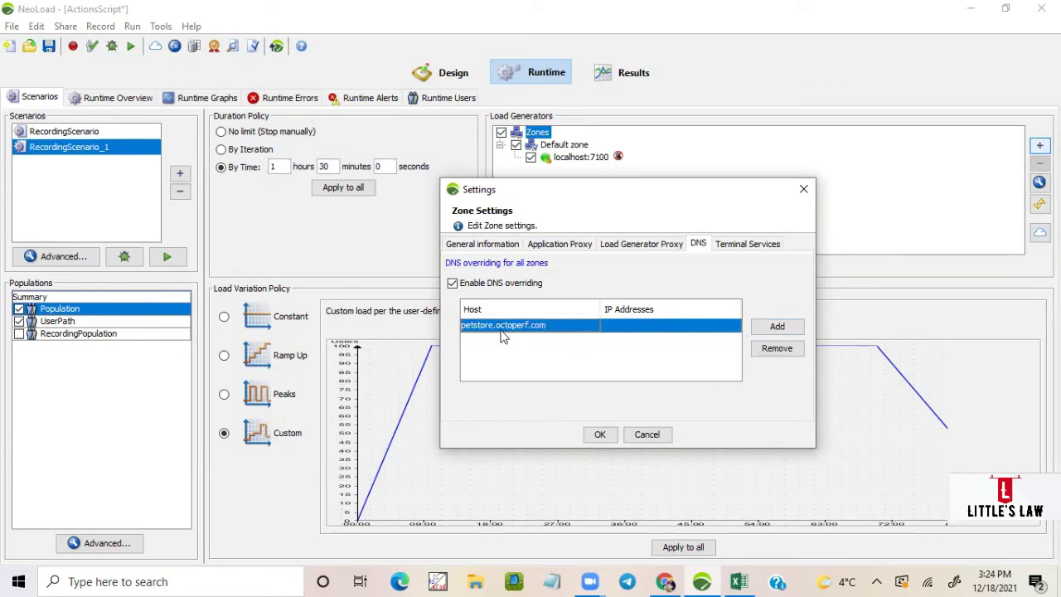
double_click(620, 330)
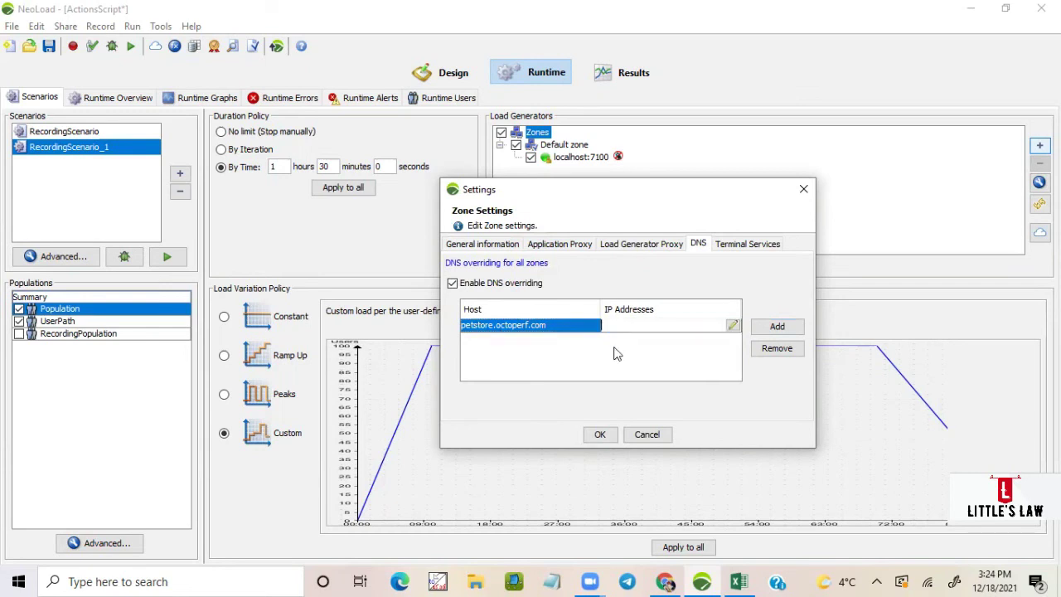
click(733, 324)
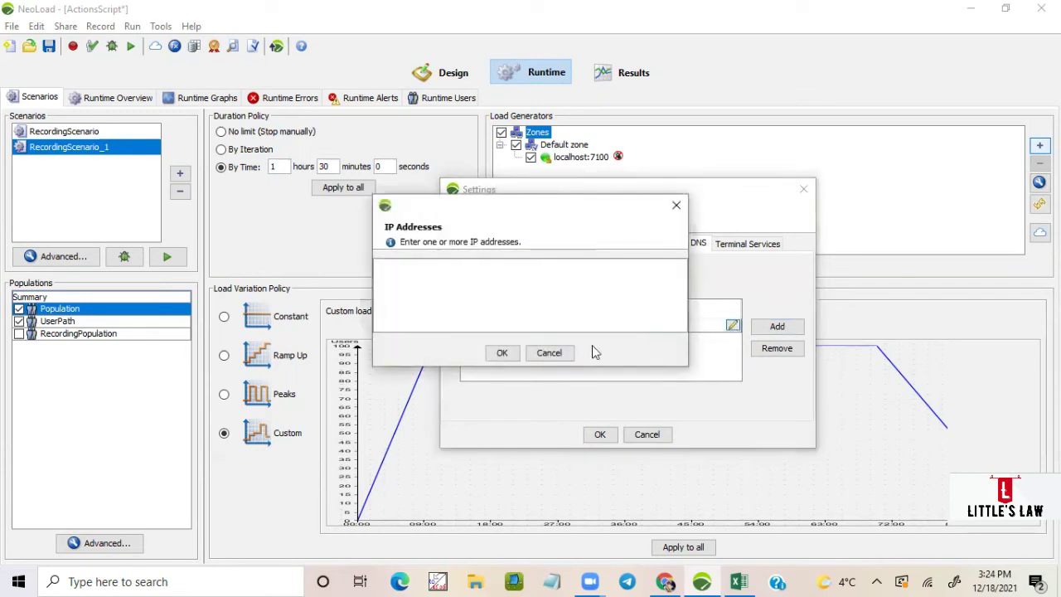
click(549, 352)
Examine the zone's terminal services and terminal server settings, and discard the new zone.
click(748, 247)
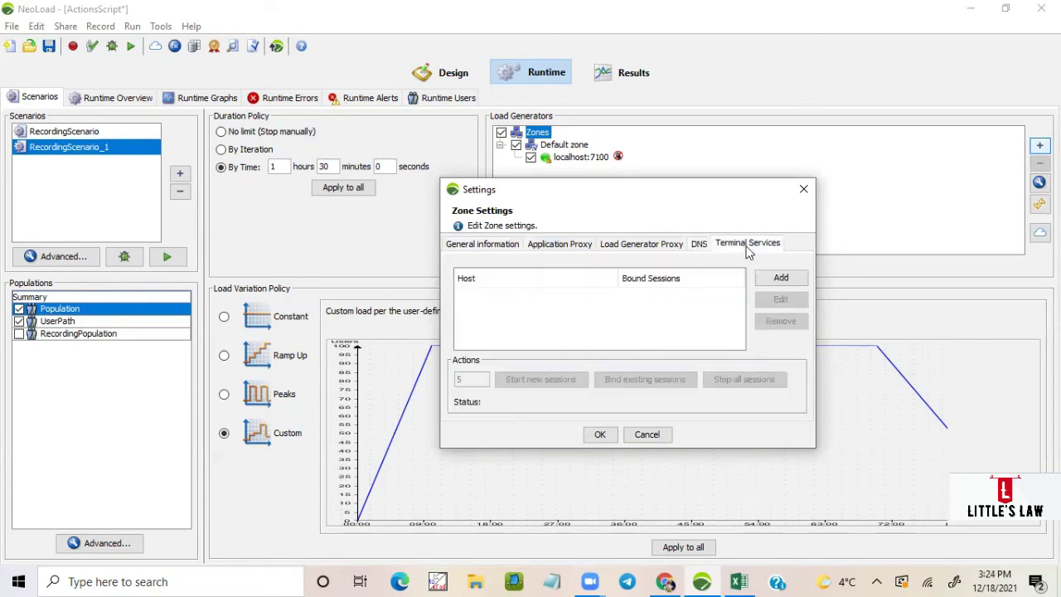
click(779, 279)
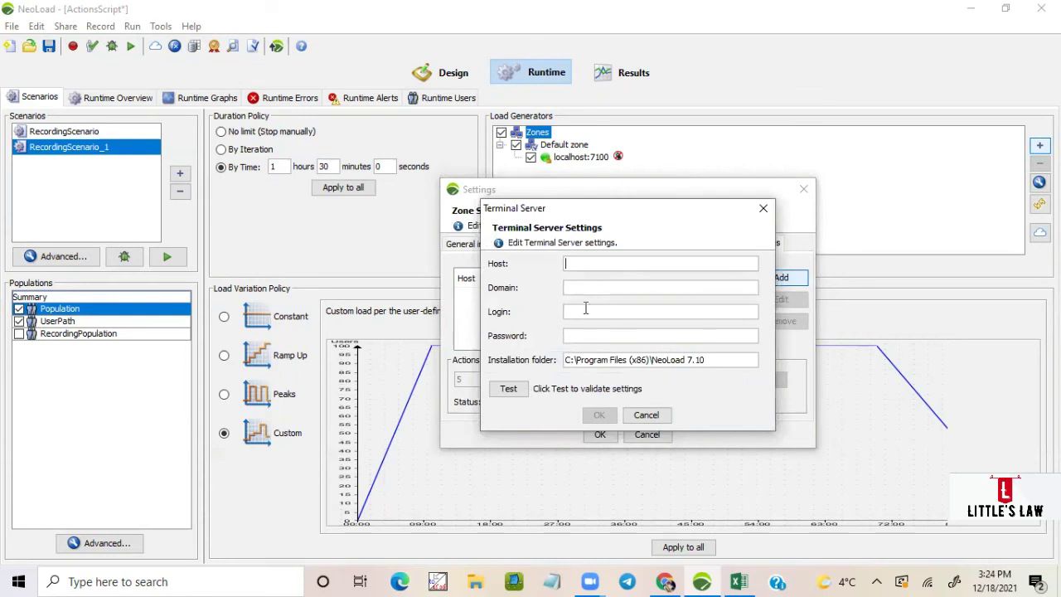
click(502, 390)
click(763, 208)
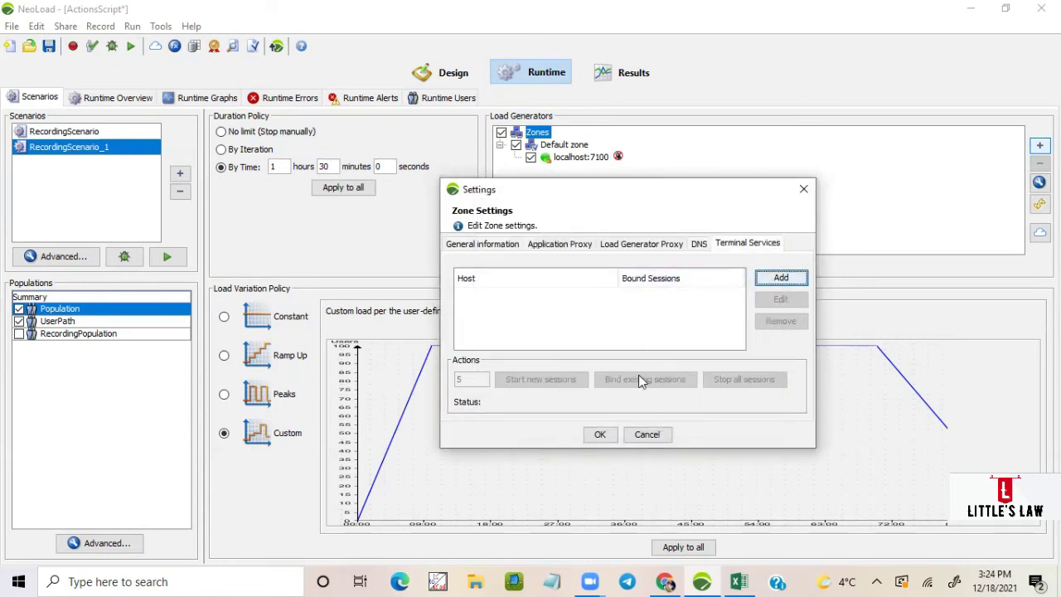
click(640, 436)
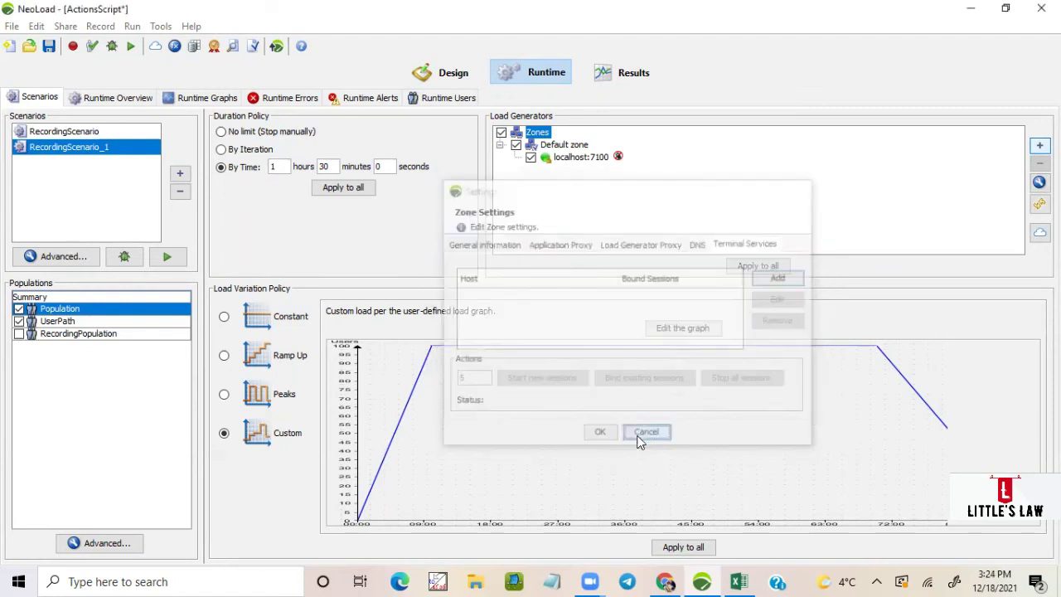
View the form for adding load generators to Default zone, and cancel it without adding any.
click(573, 162)
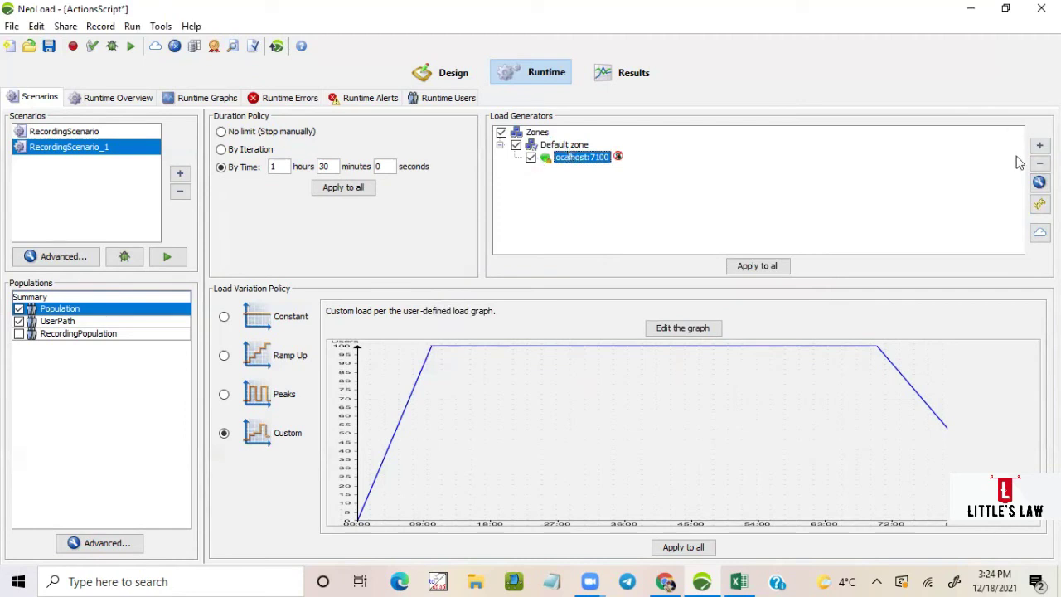
key(Up)
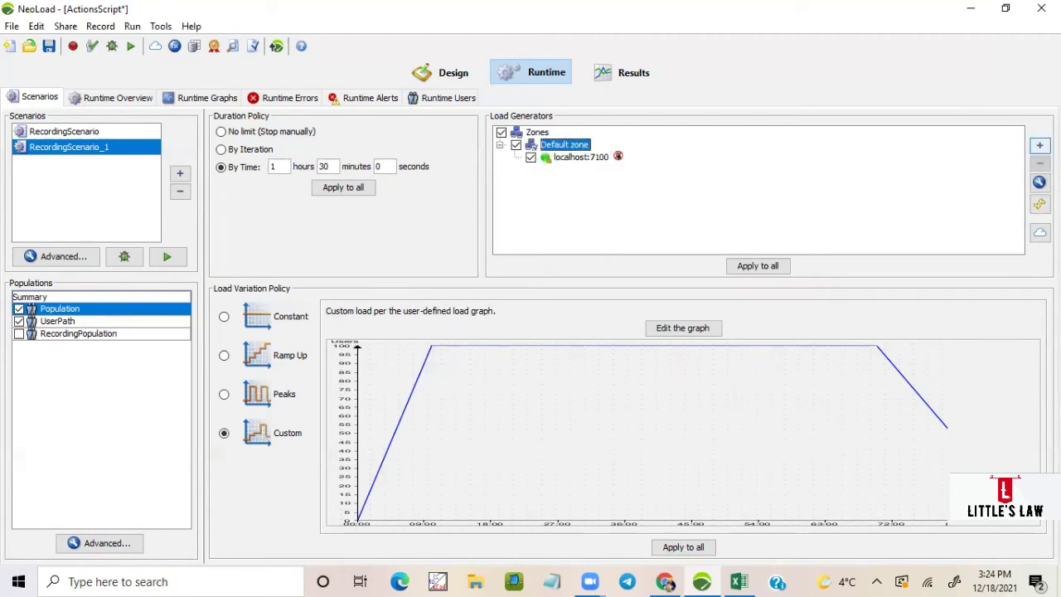
click(1040, 145)
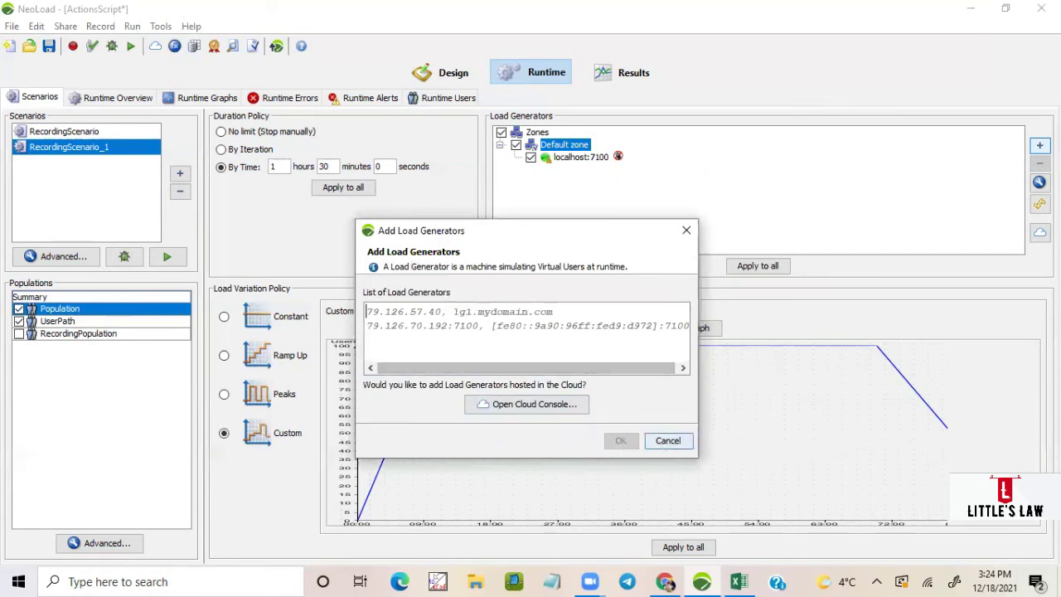
click(667, 441)
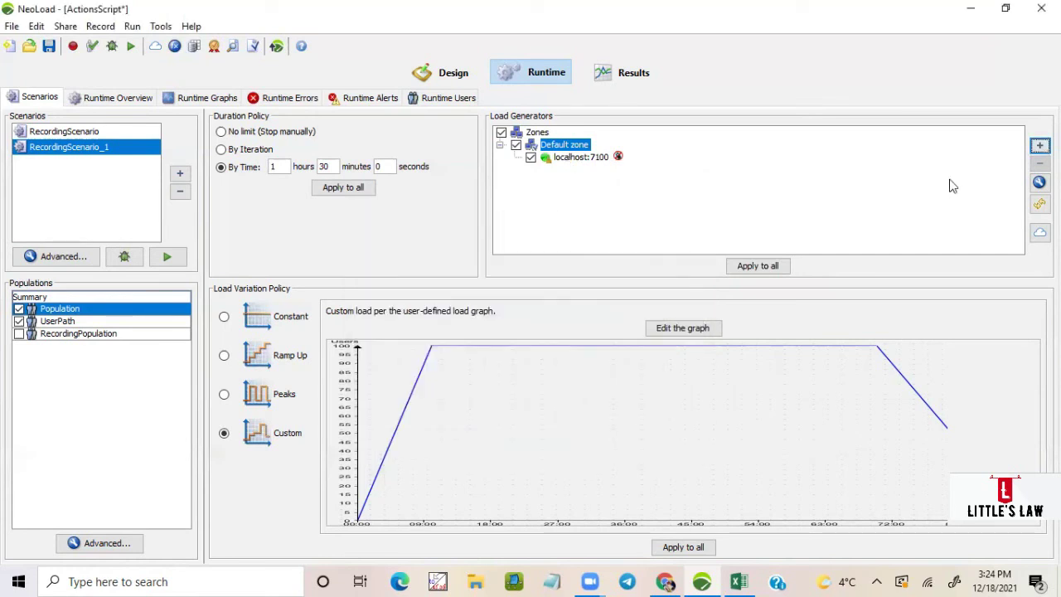
Examine the status, version, features and network settings of the localhost:7100 load generator.
key(Down)
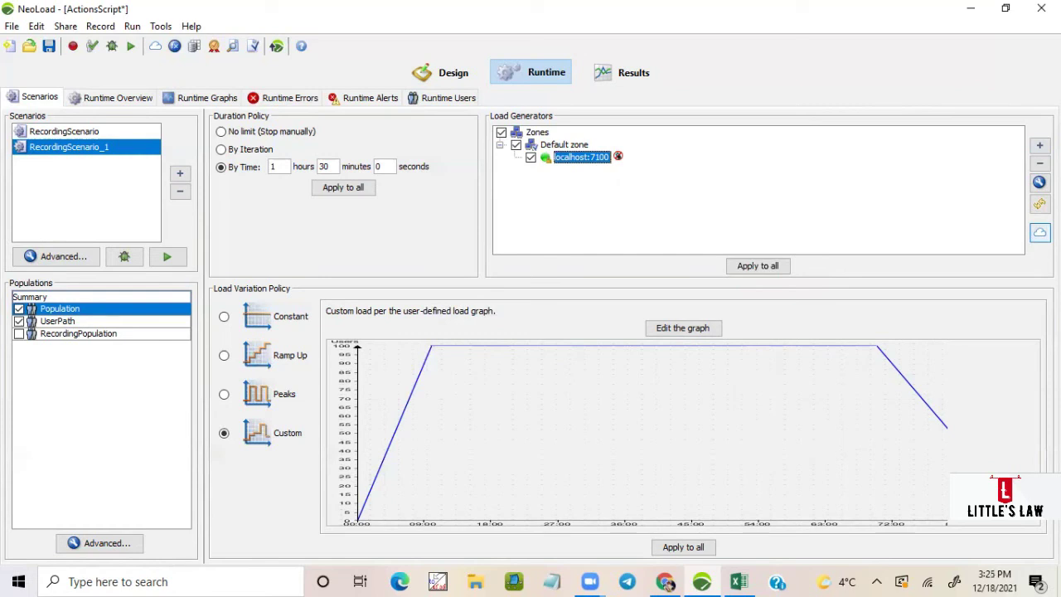
click(1040, 182)
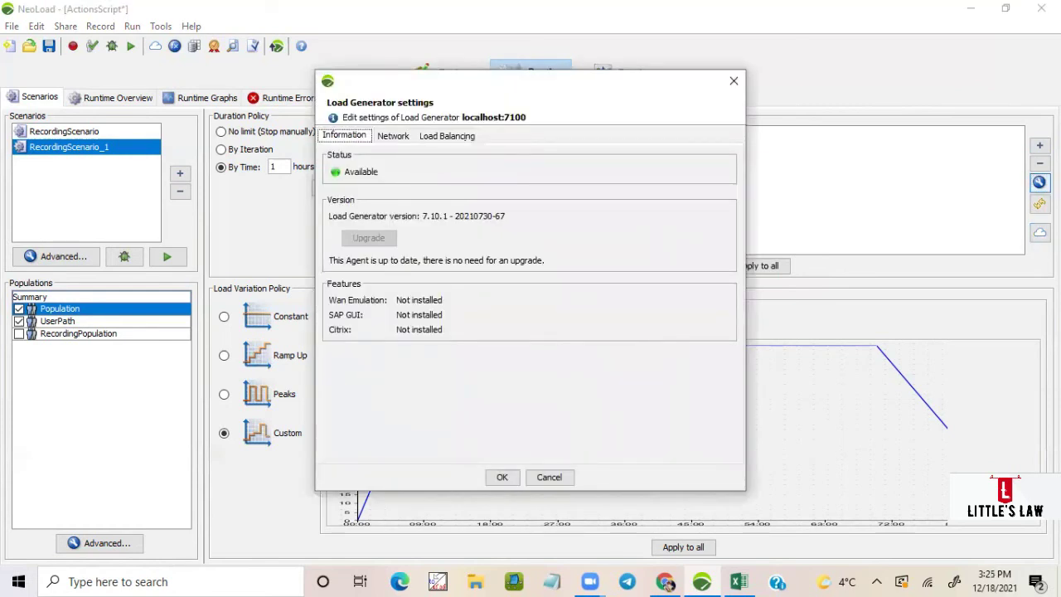
click(1039, 182)
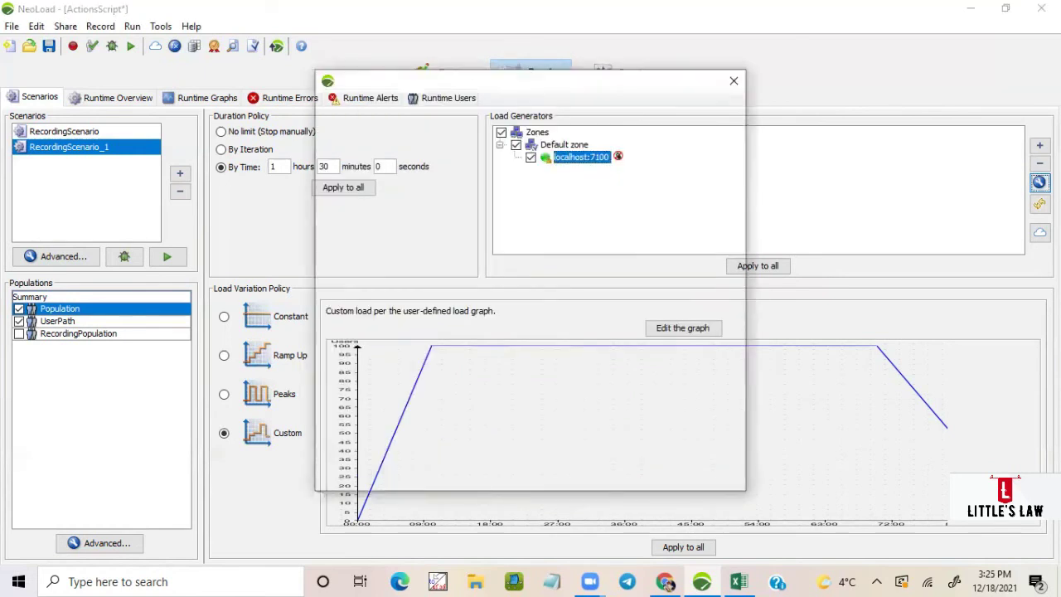
click(386, 137)
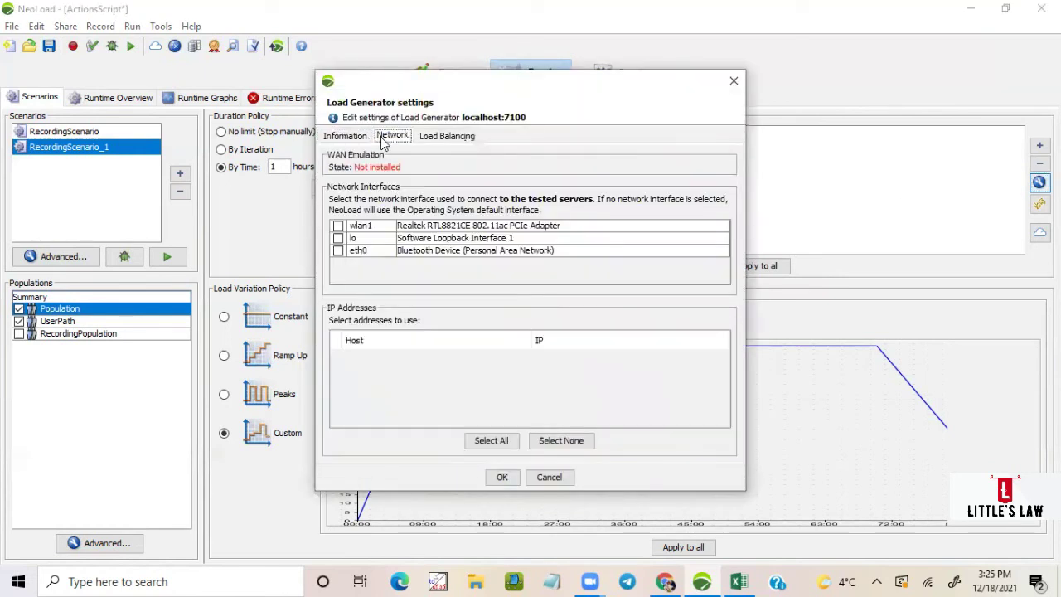
Try enabling the wlan1, lo and eth0 network interfaces for the load generator, and clear all three again.
click(339, 226)
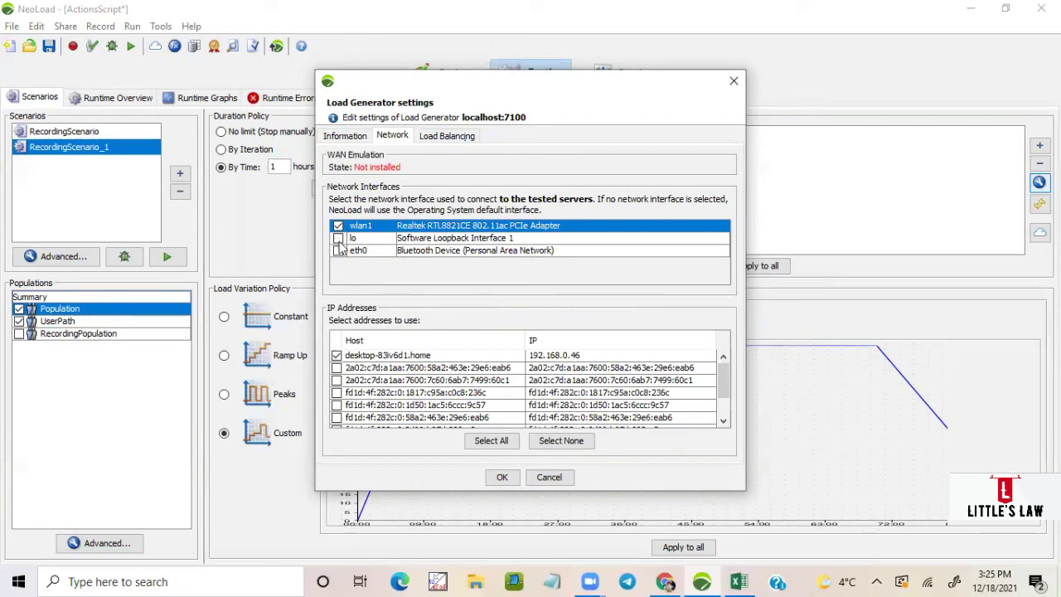
click(338, 239)
click(340, 251)
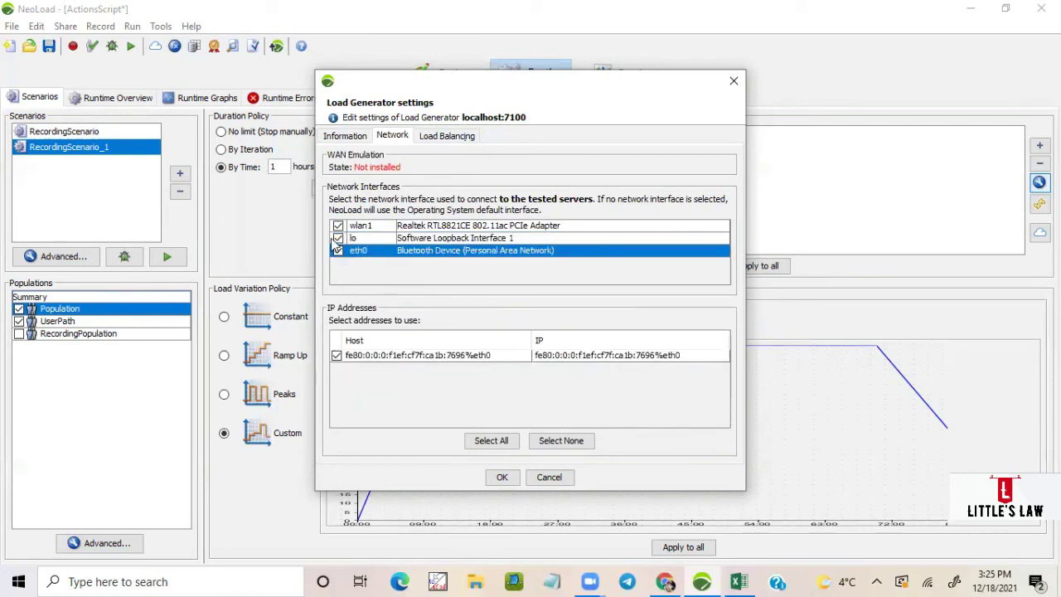
click(339, 239)
click(339, 226)
click(338, 250)
Try a load factor of 10 for the load generator, look at its general information again, and discard the settings.
click(442, 137)
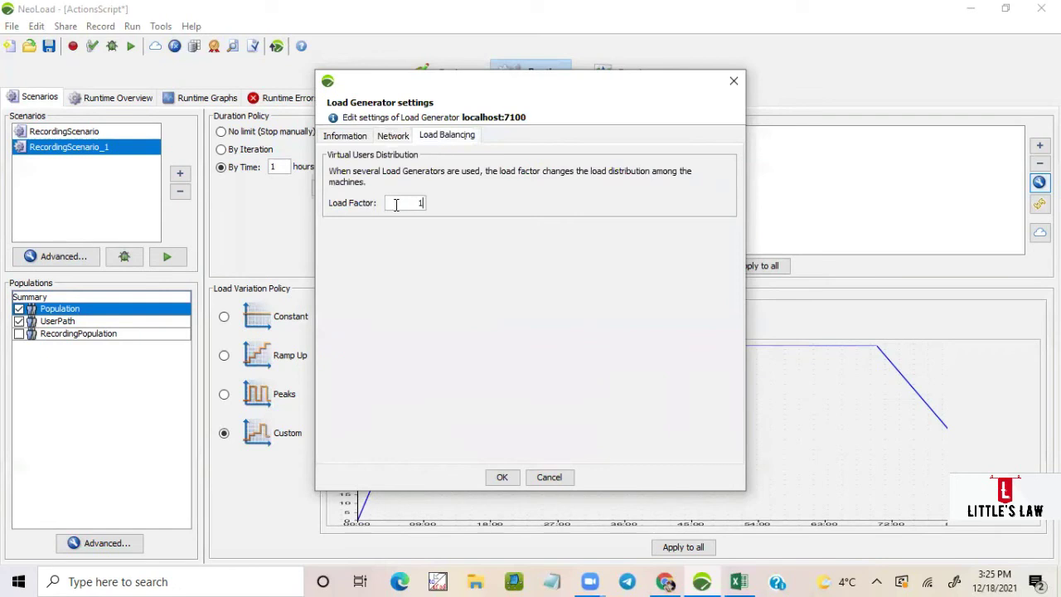
drag(407, 203, 443, 204)
text(10)
click(347, 137)
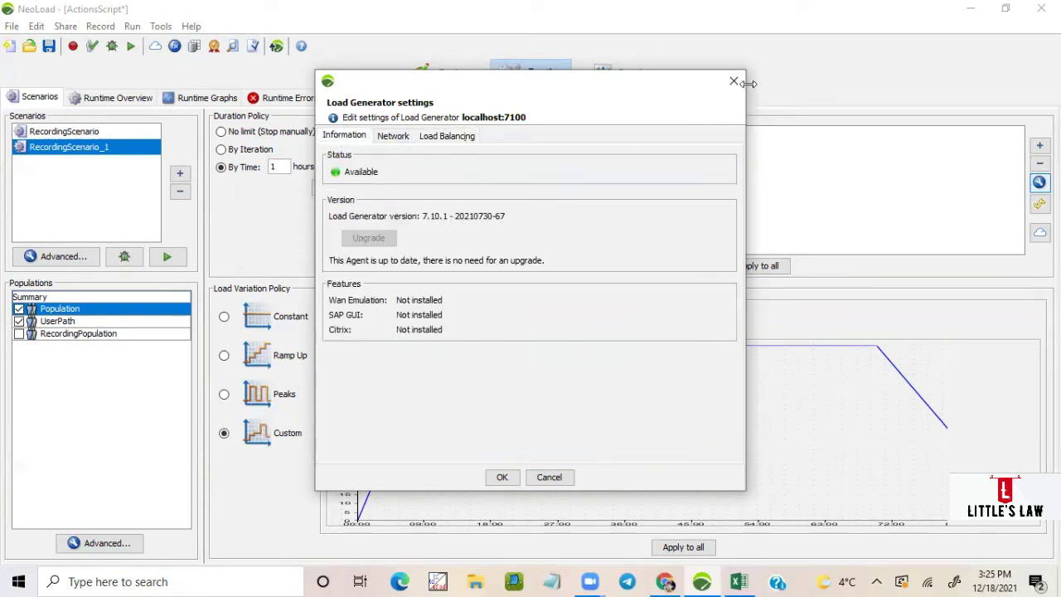
click(551, 477)
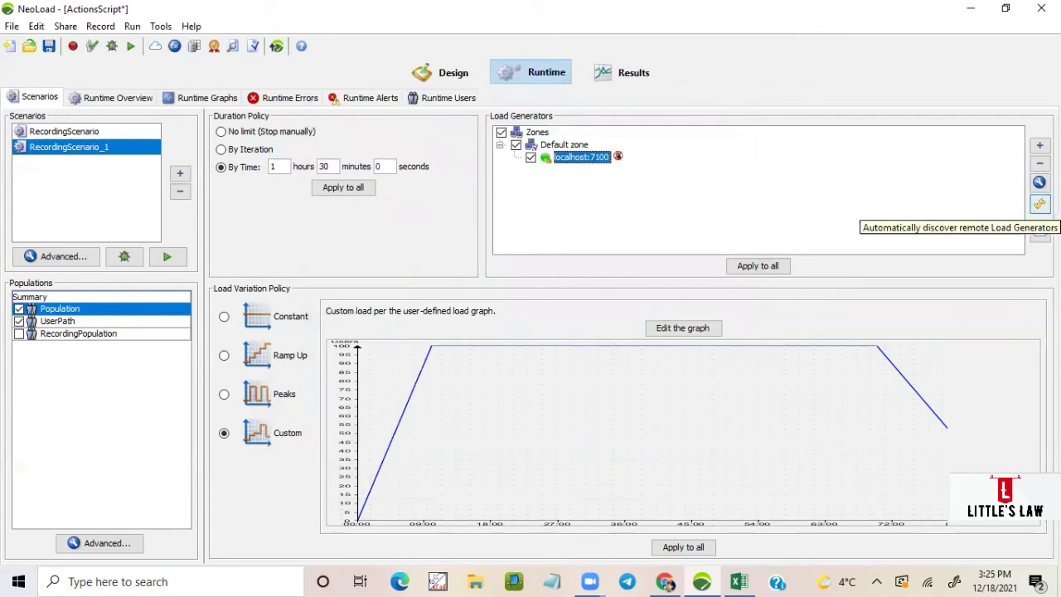
Review the advanced settings of RecordingScenario_1 and Population without changing them, and revisit the zones and the localhost:7100 load generator.
mouse_move(548, 163)
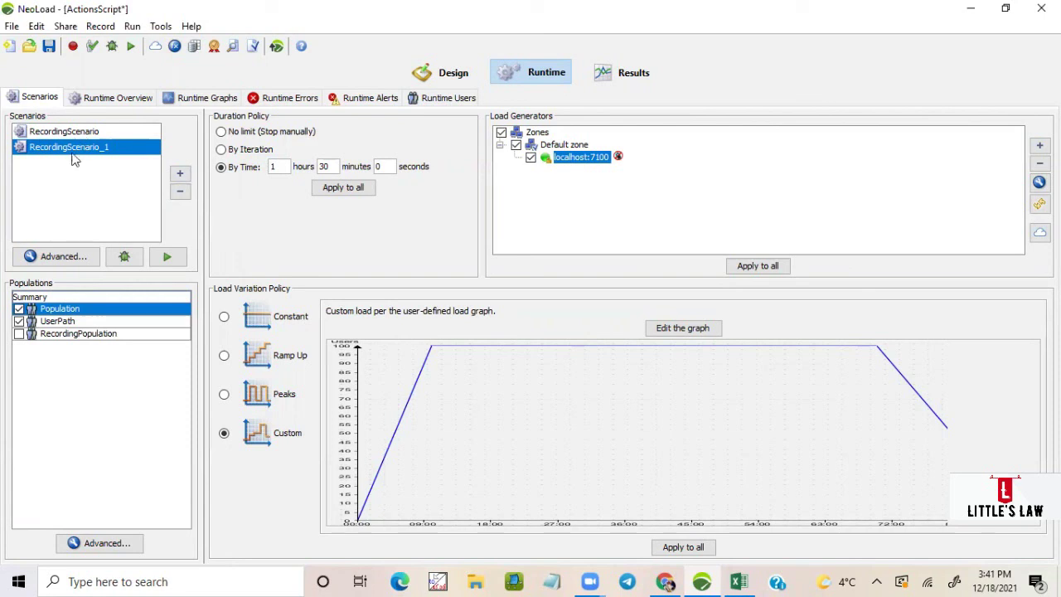
click(80, 257)
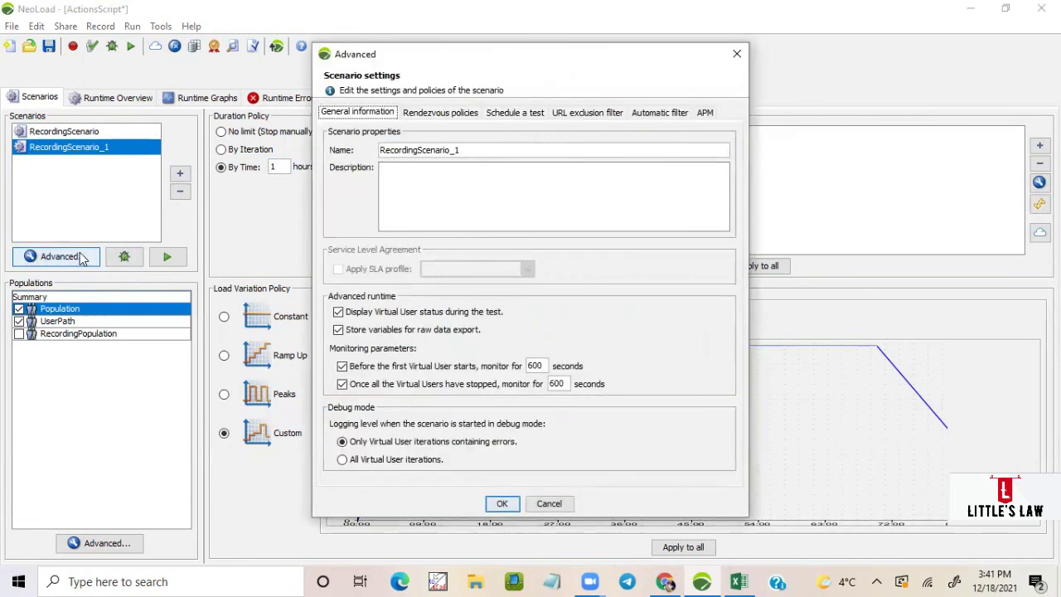
click(740, 58)
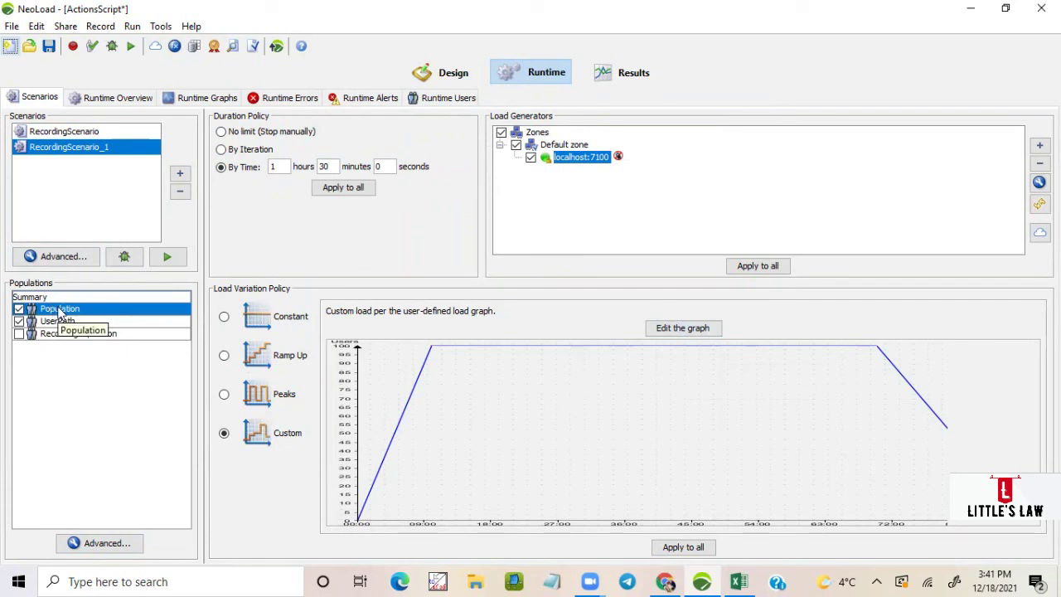
click(103, 544)
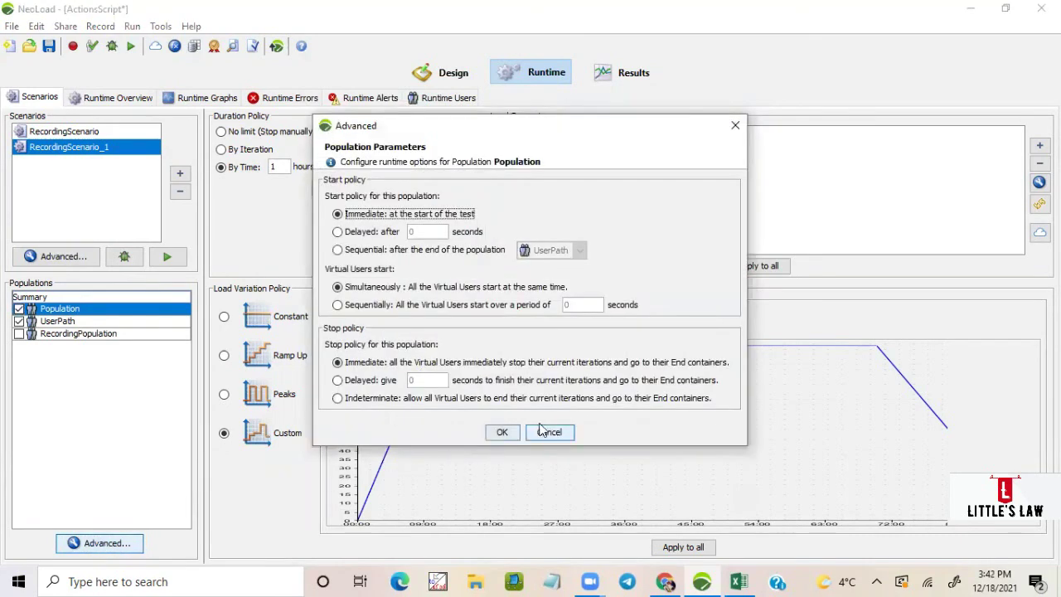
click(549, 433)
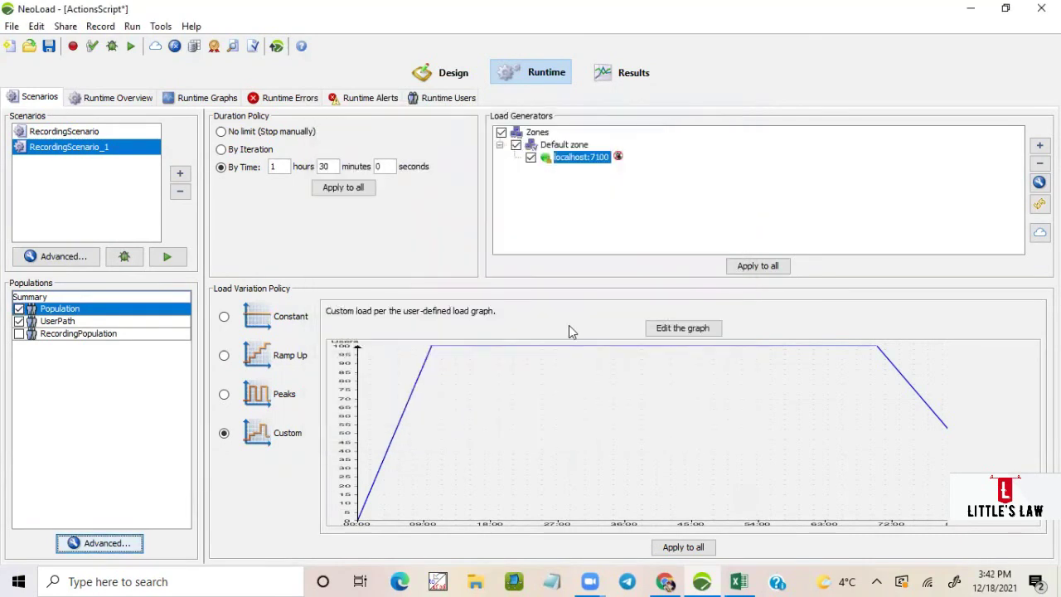
click(539, 135)
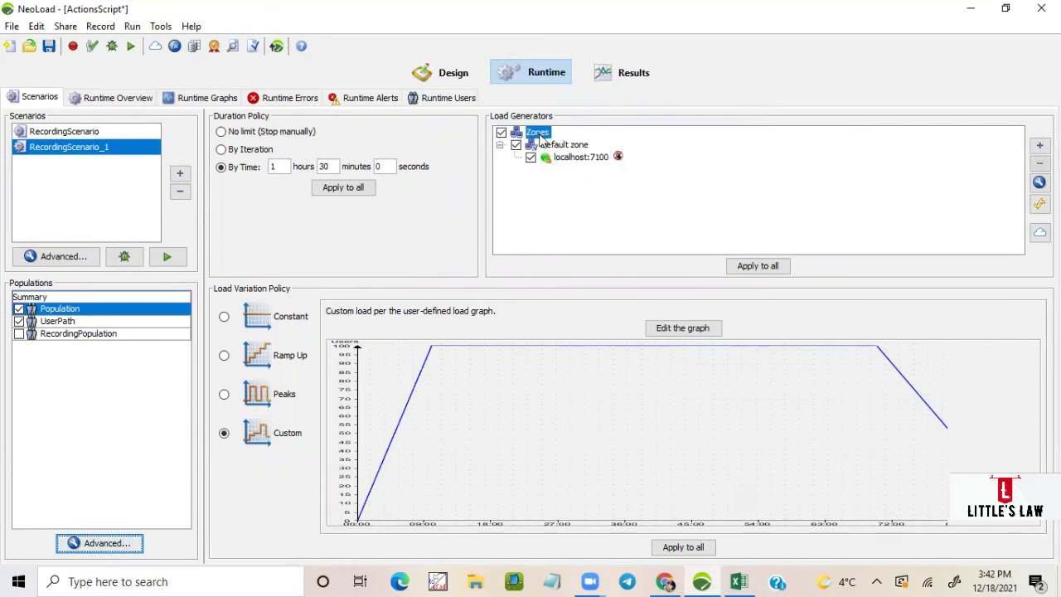
click(578, 162)
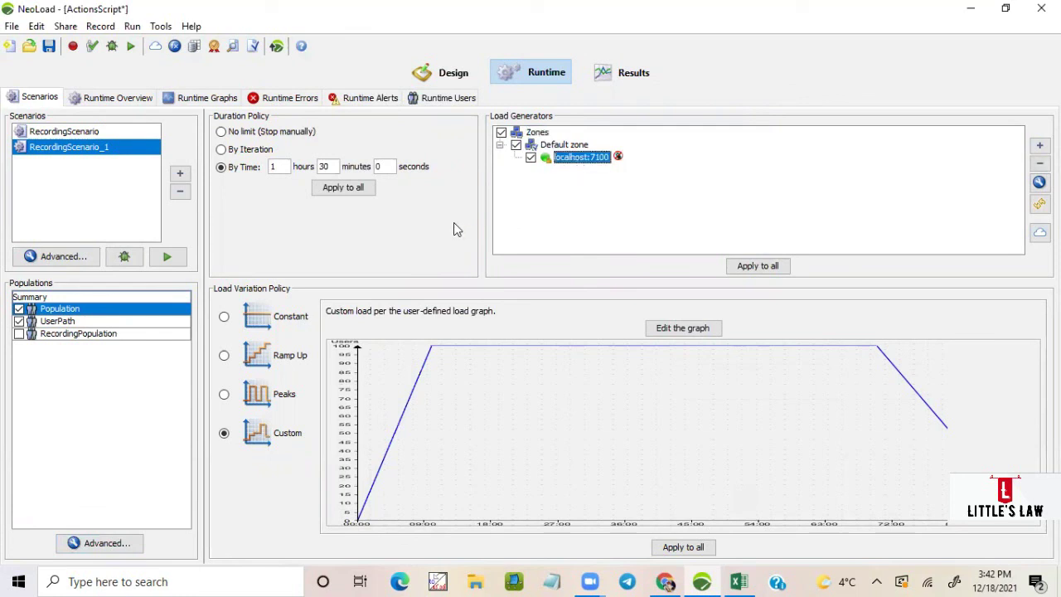